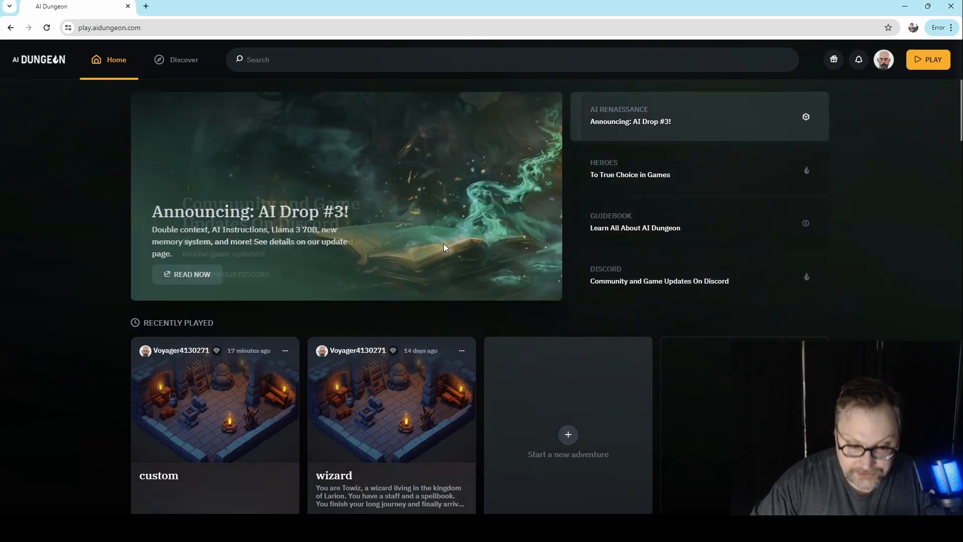
# - Start a new adventure with the Fantasy setting and the Wizard character, and enter the character's name
pyautogui.click(601, 412)
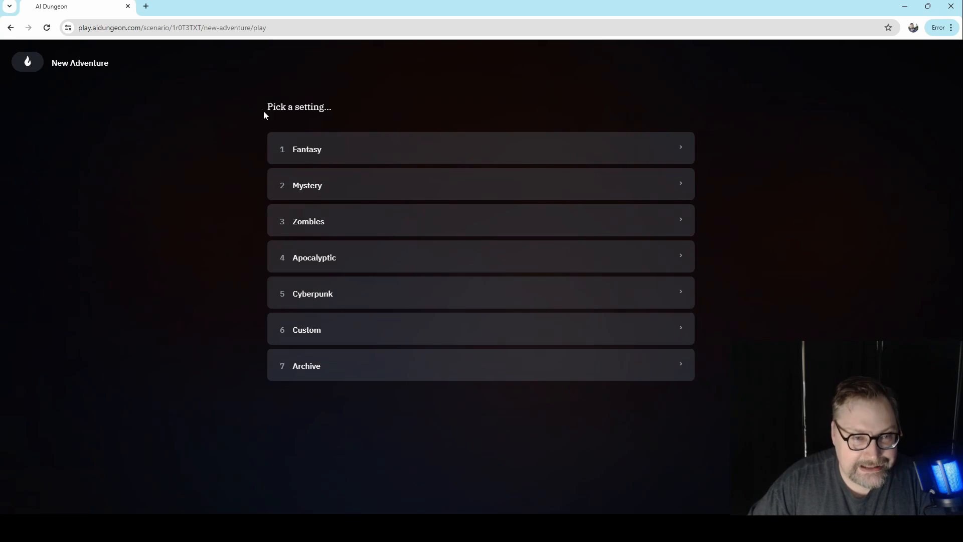
pyautogui.click(339, 157)
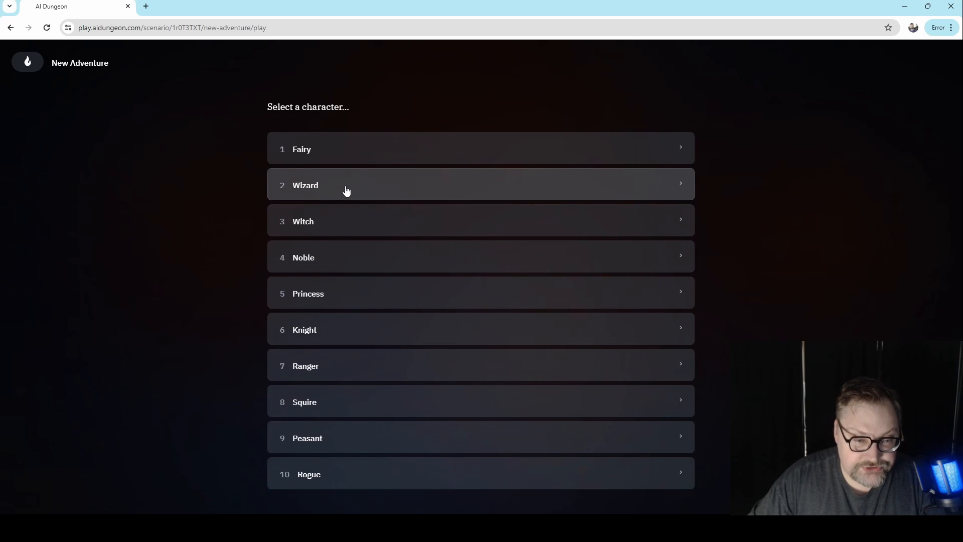
pyautogui.click(346, 190)
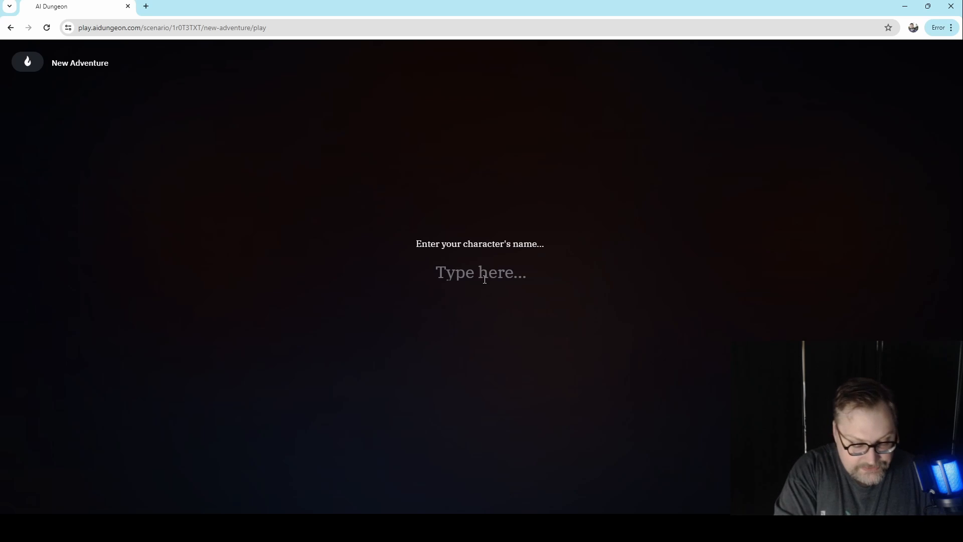
pyautogui.write('Jo')
pyautogui.press('Return')
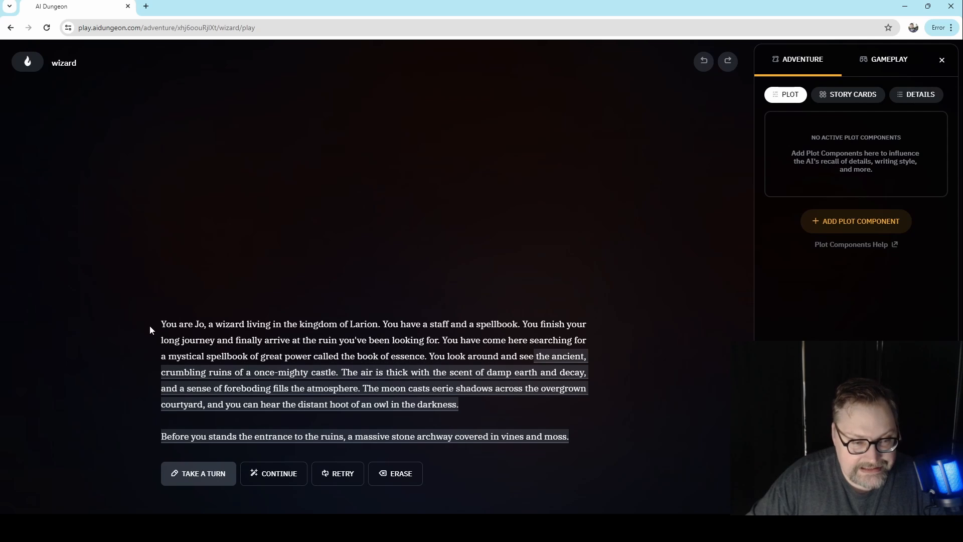
# - Highlight the prewritten opening passage of the wizard adventure to examine it, and return to the home page
pyautogui.moveTo(156, 324); pyautogui.dragTo(533, 362)
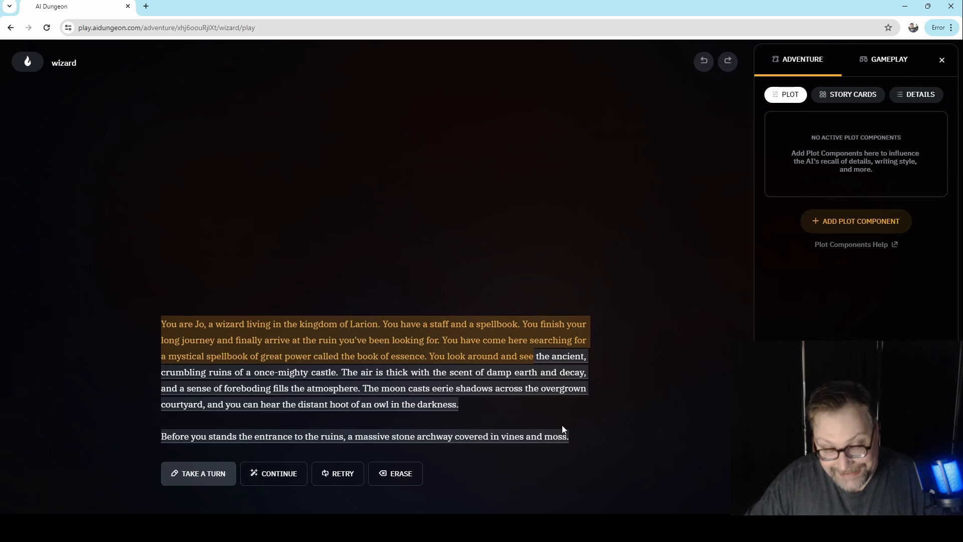
pyautogui.click(91, 163)
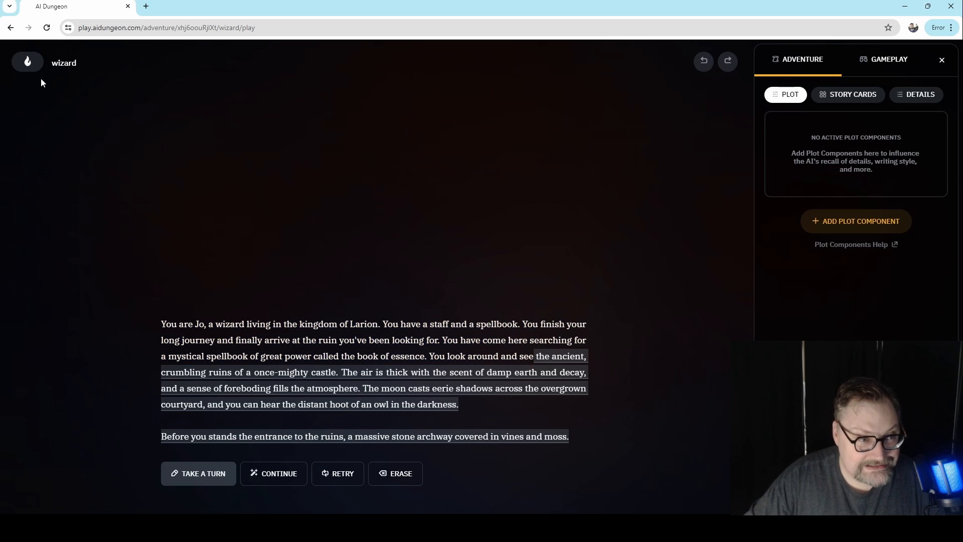
pyautogui.click(28, 61)
pyautogui.click(60, 265)
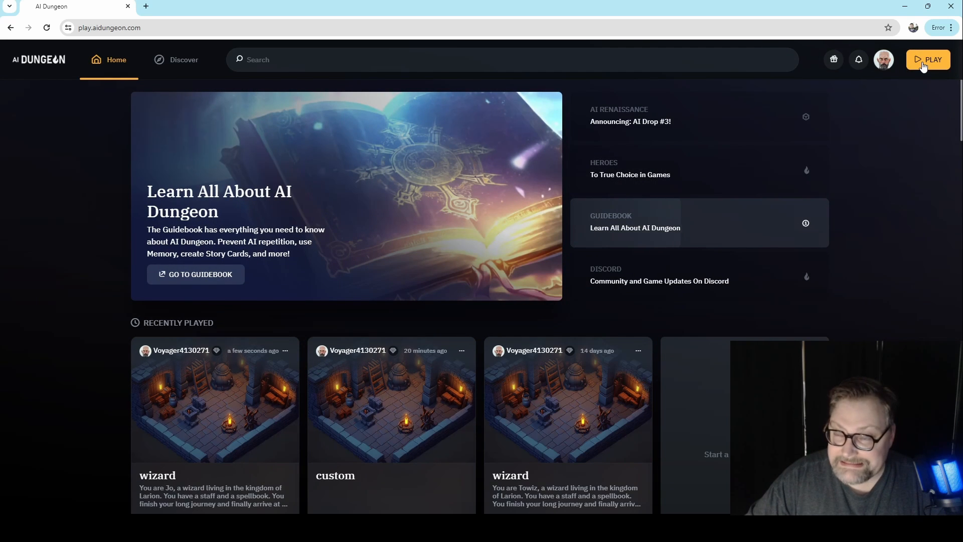
# - Create a new scenario from the Empty template
pyautogui.click(923, 65)
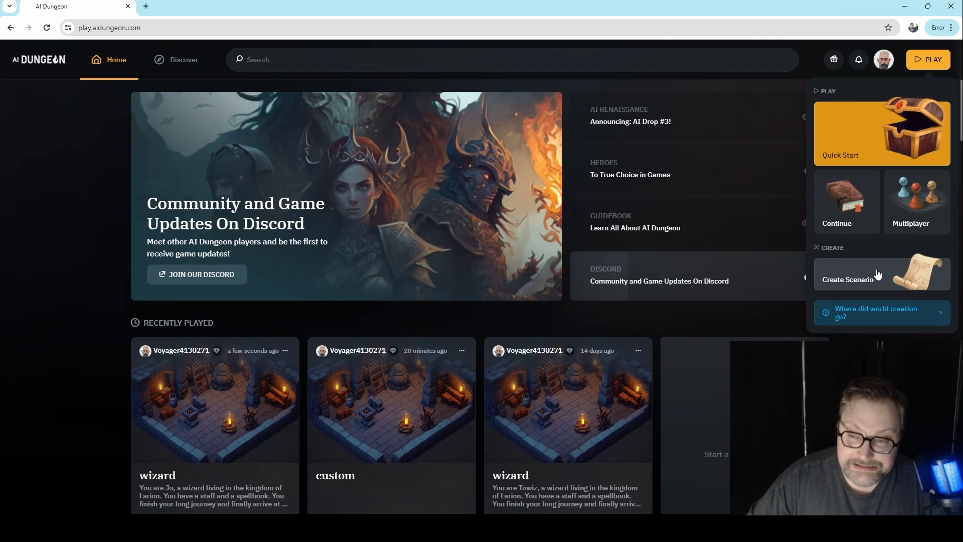
pyautogui.click(877, 273)
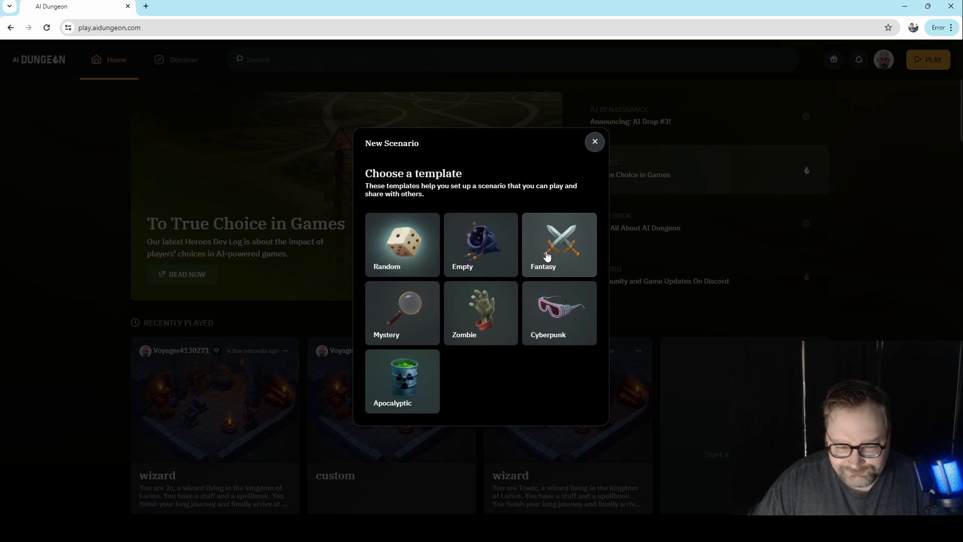
pyautogui.click(483, 247)
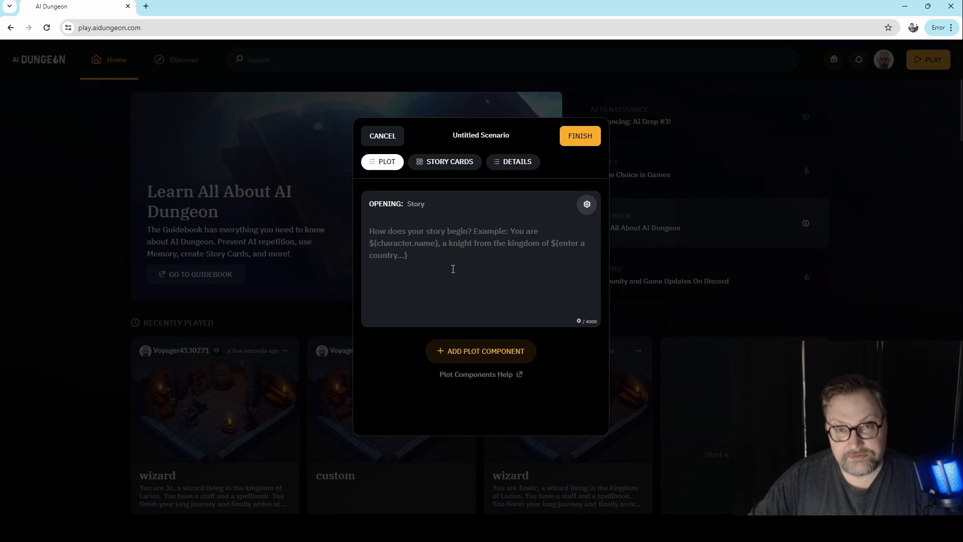
# - Begin the scenario's story opening with "You are ${character.name}"
pyautogui.click(481, 257)
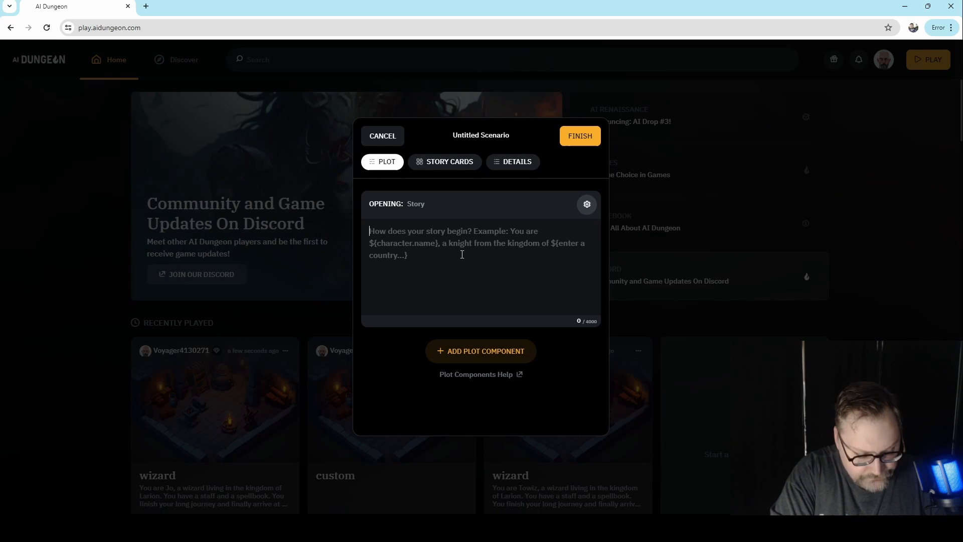
pyautogui.write('$')
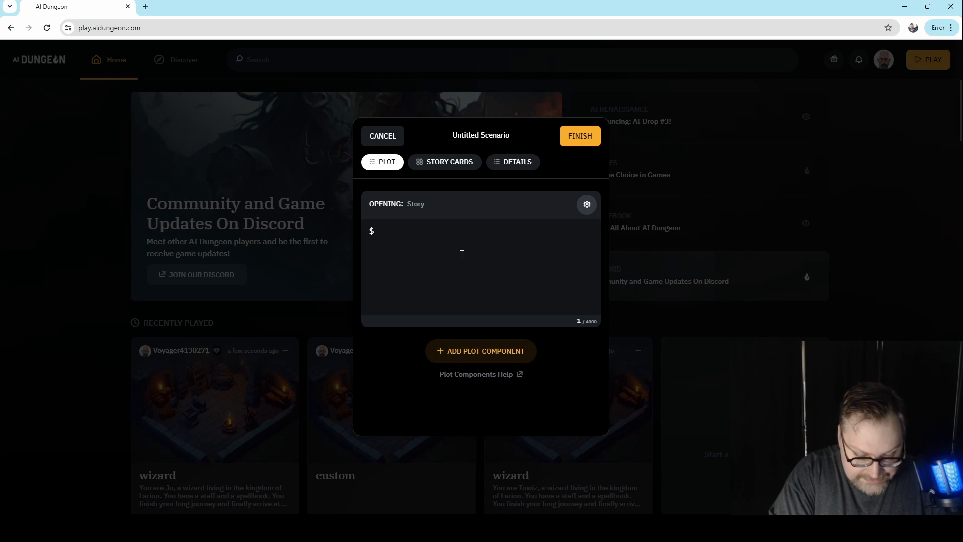
pyautogui.write('{character')
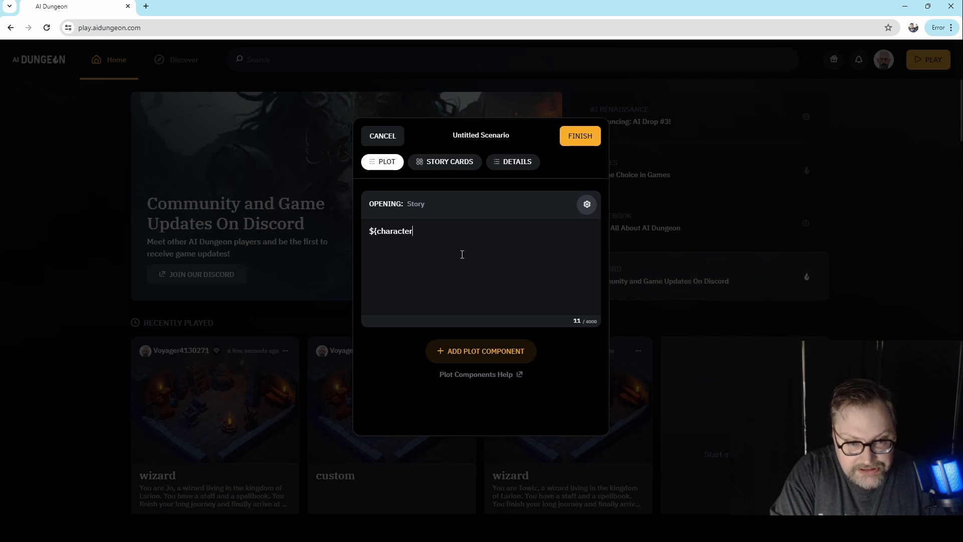
pyautogui.write('.name}')
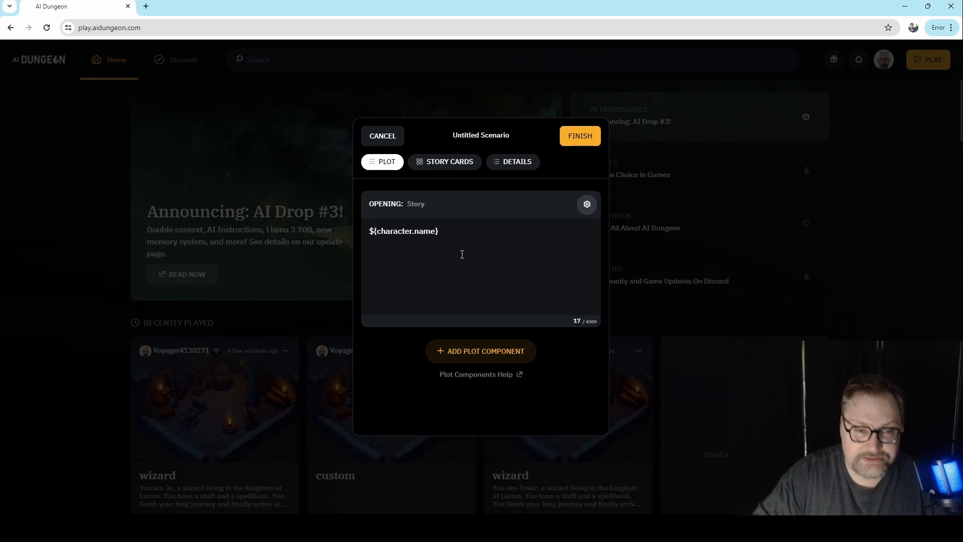
pyautogui.press('Left')
pyautogui.press('Left')
pyautogui.press('Left')
pyautogui.press('Left')
pyautogui.press('Left')
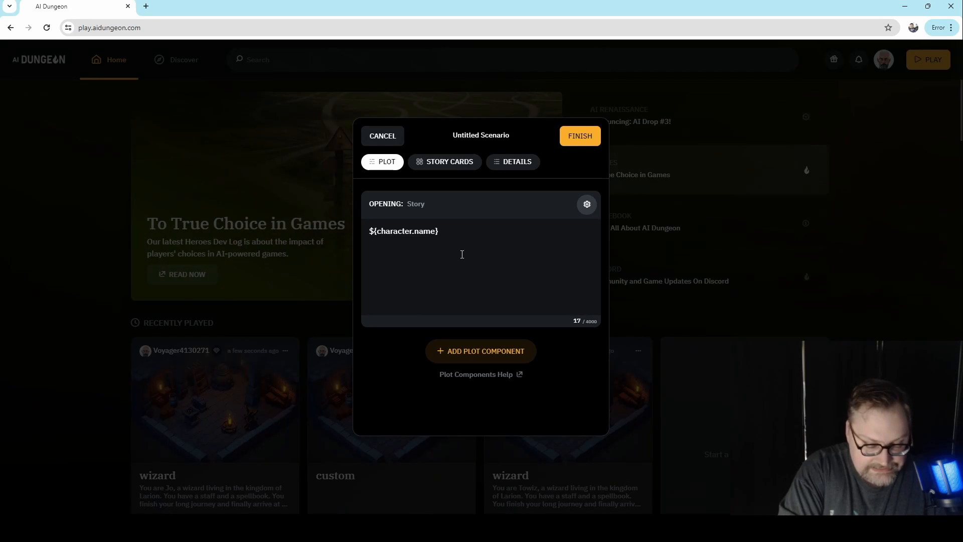
pyautogui.write('You are')
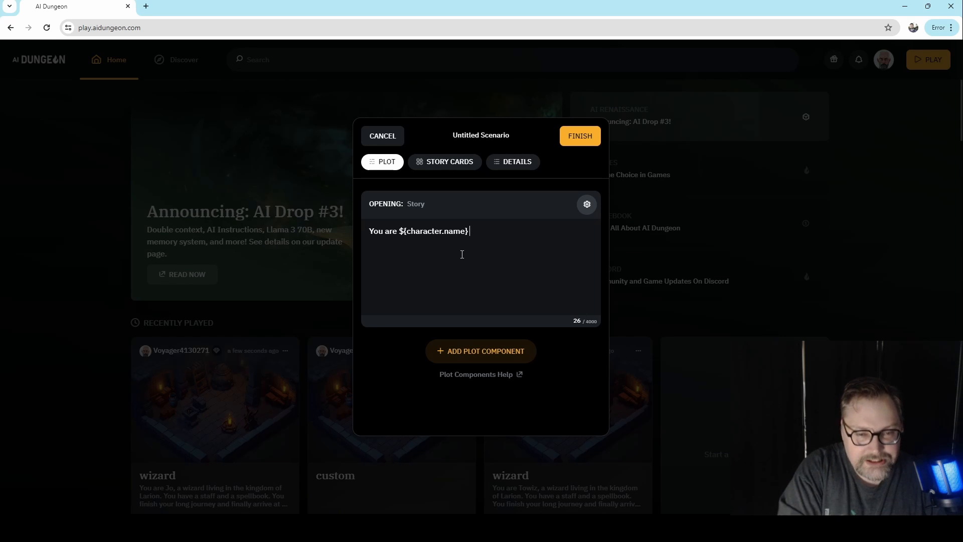
# - Continue the opening sentence with "and you enjoy your job as a ${what is your modern day job}"
pyautogui.write('and')
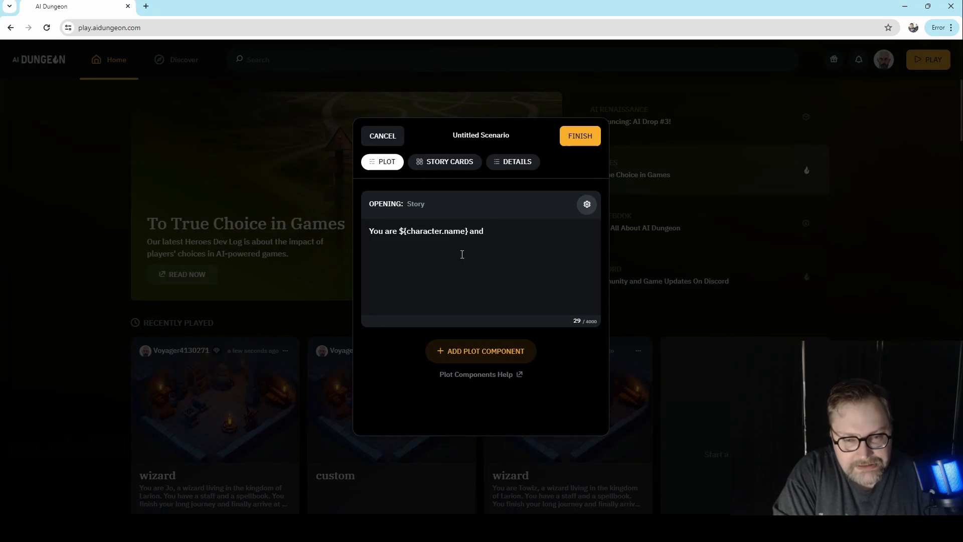
pyautogui.write(' you e')
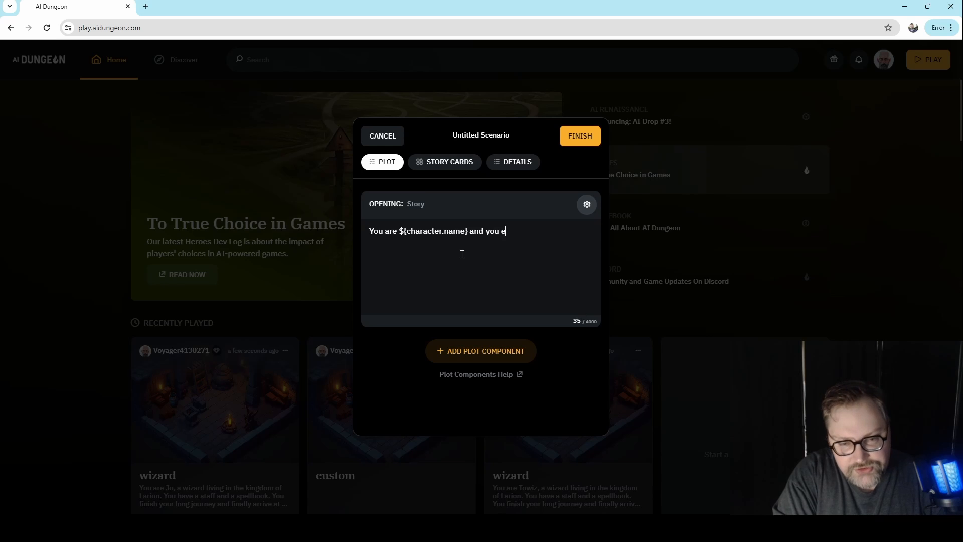
pyautogui.write('njoy your job as a')
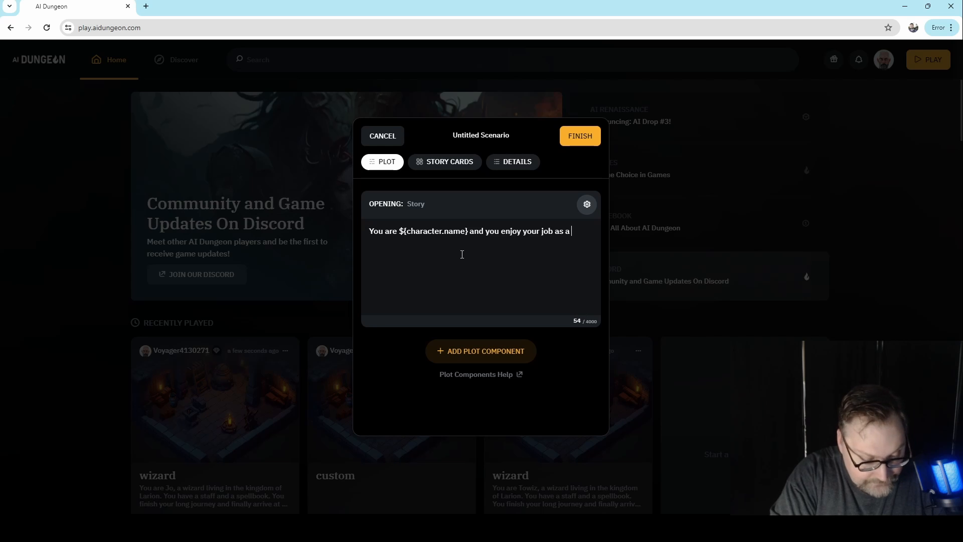
pyautogui.write('${')
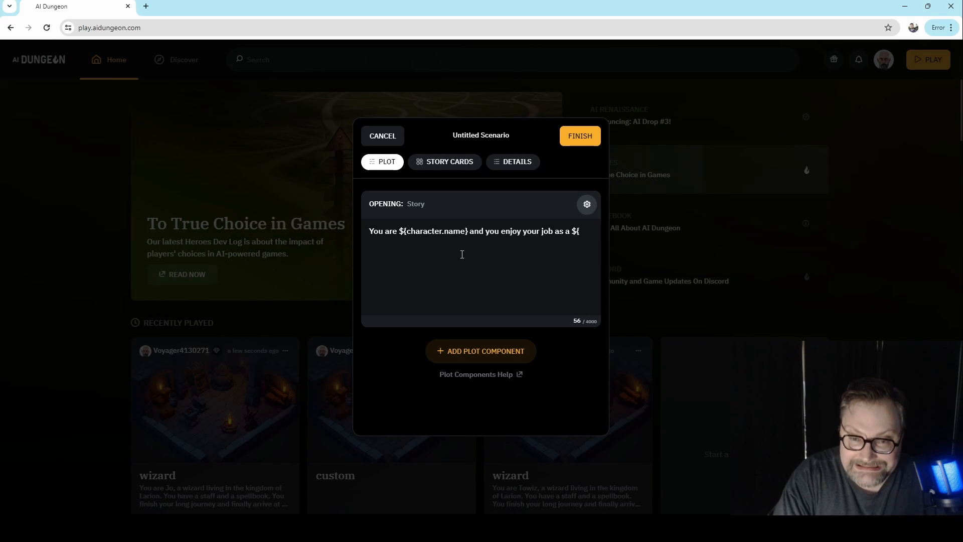
pyautogui.write('what is ')
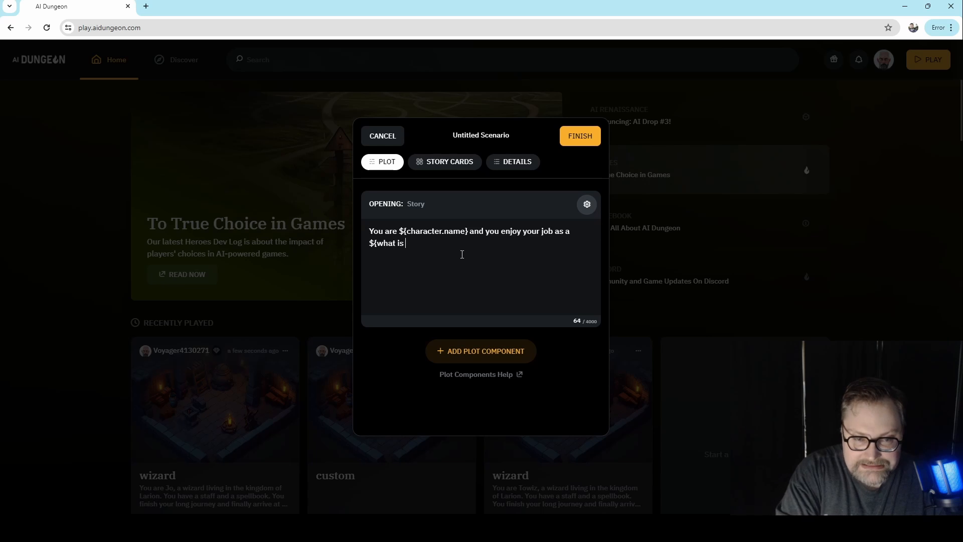
pyautogui.write('your modern day job')
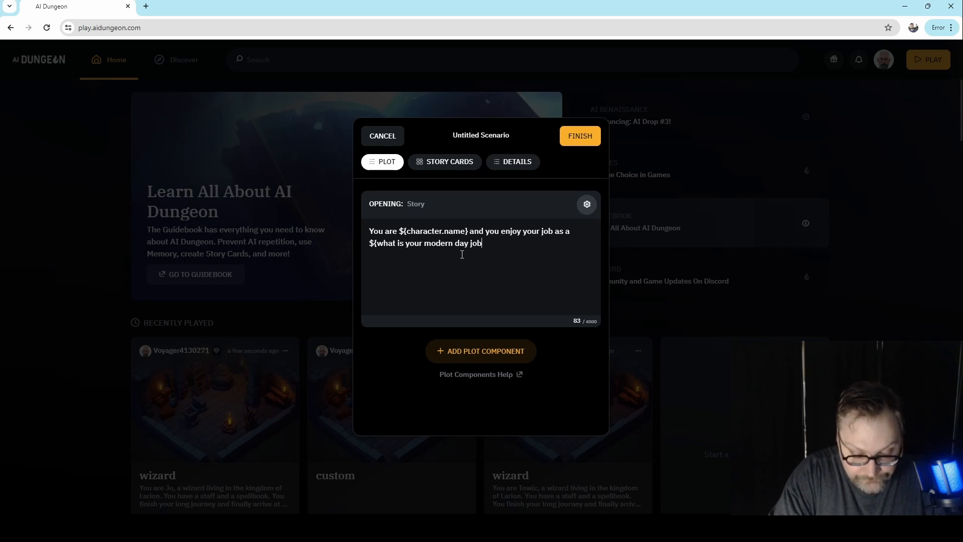
pyautogui.write('}.')
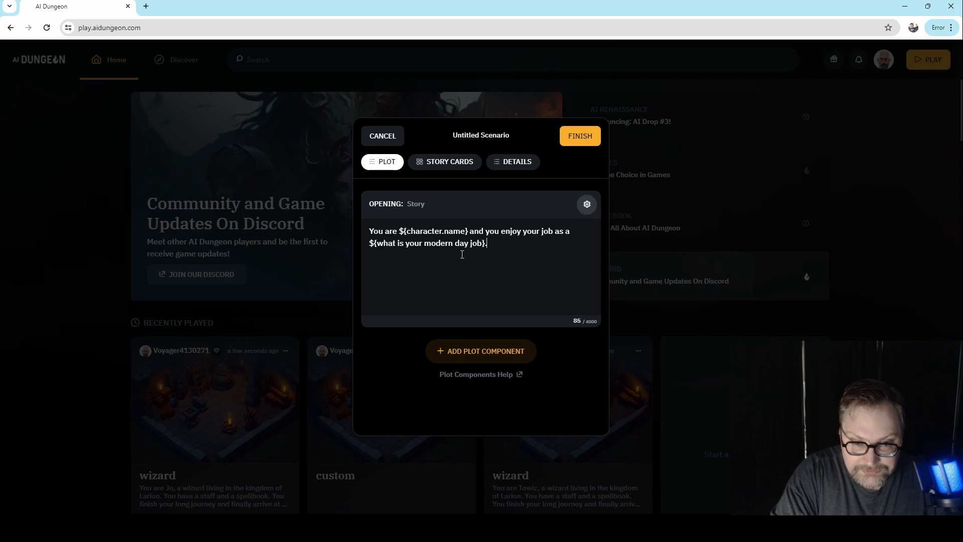
# - End the first sentence with a period and add "You just got off work and walk into a cafe."
pyautogui.press('BackSpace')
pyautogui.write('.  You j')
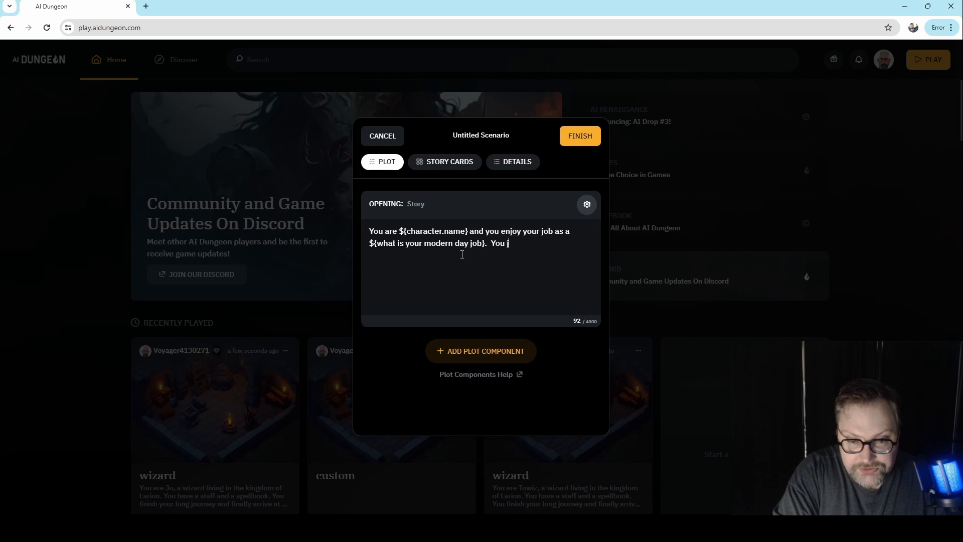
pyautogui.write('ust got off work ')
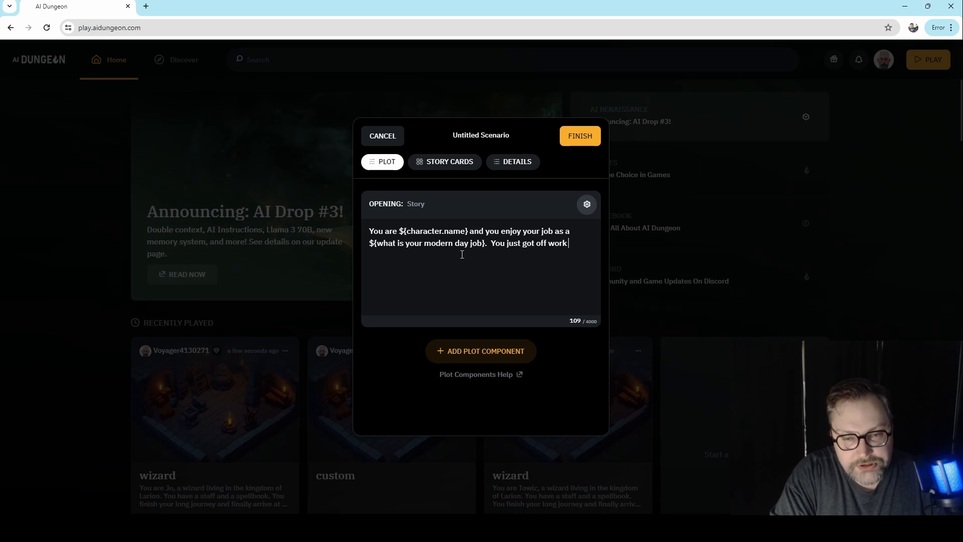
pyautogui.write('and walk')
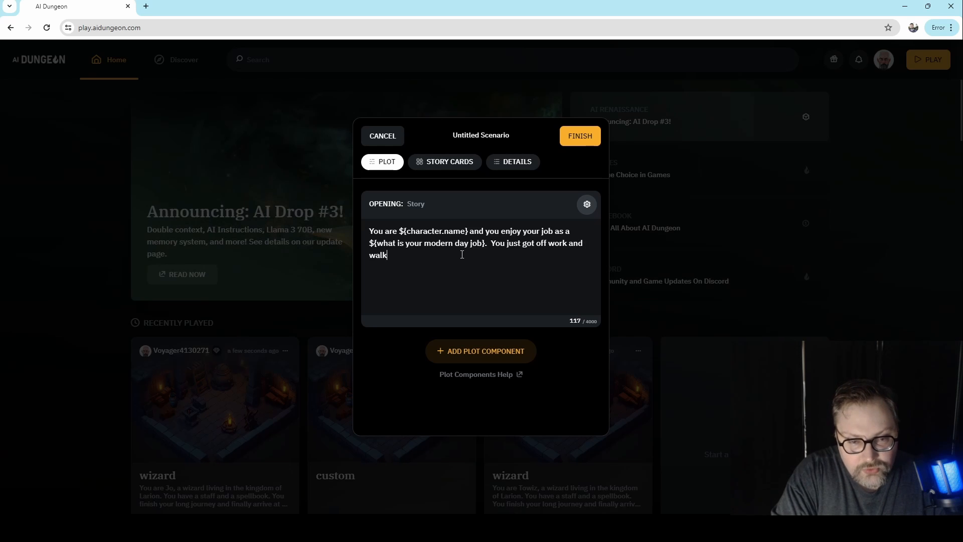
pyautogui.write(' into a cafe.')
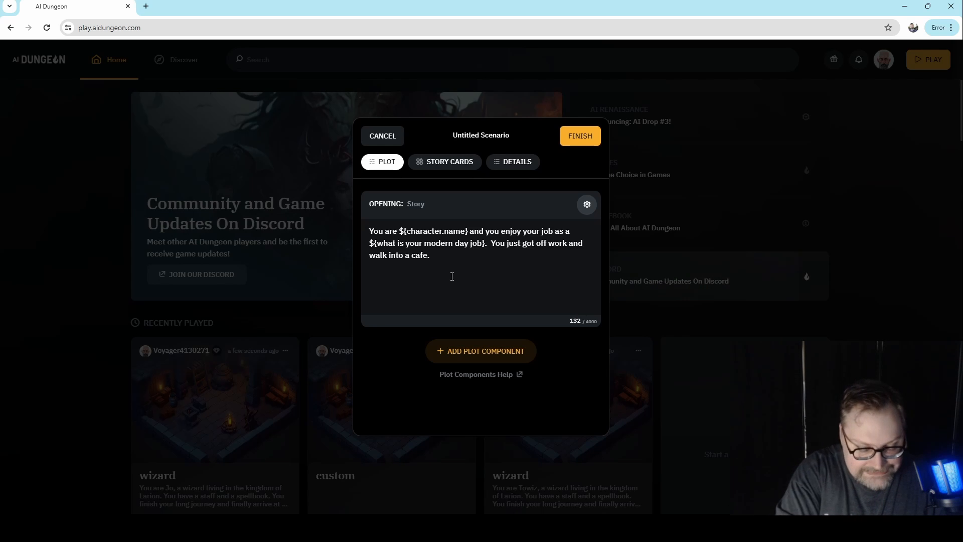
# - Start a new paragraph with "When you walk into the cafe," followed by the barista character's first name and "the barista says"
pyautogui.write('W')
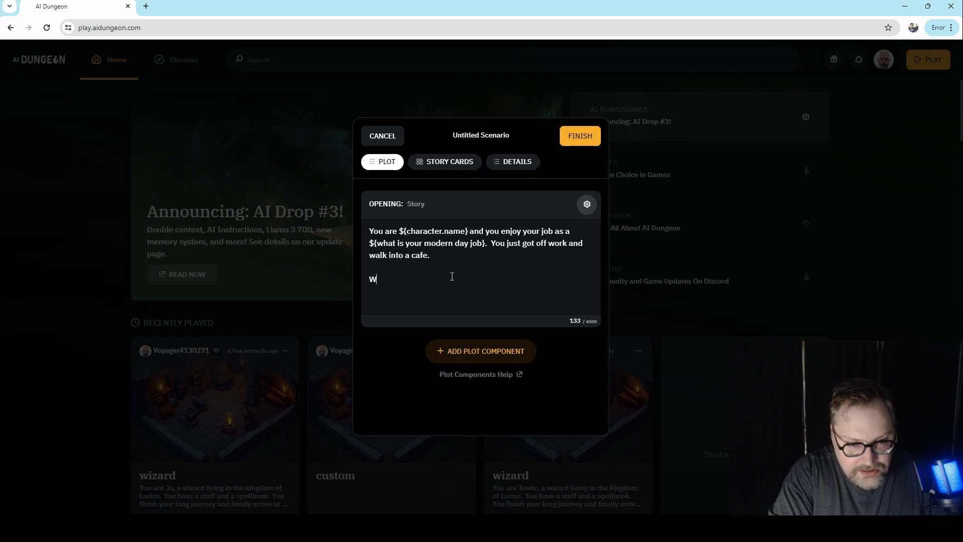
pyautogui.write('hen you walk into the cafe')
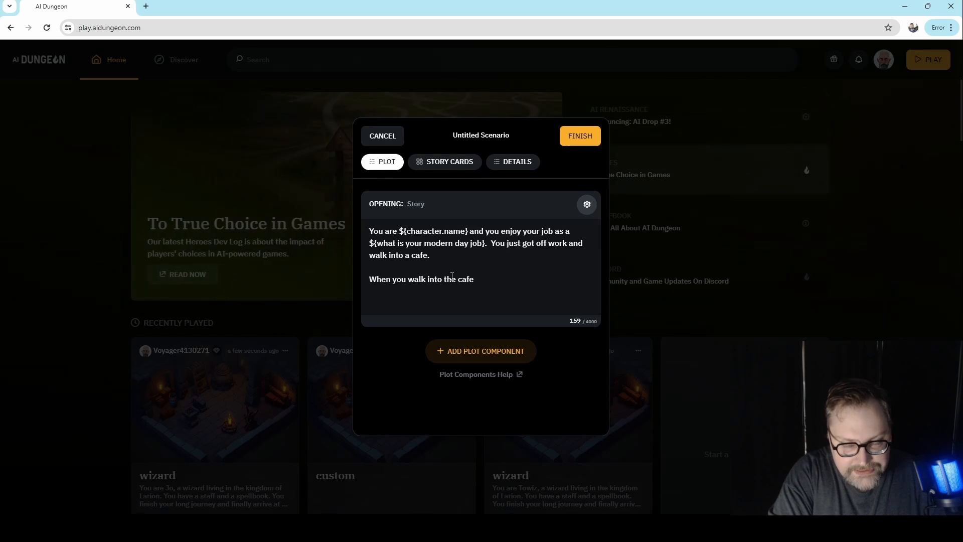
pyautogui.write(', ')
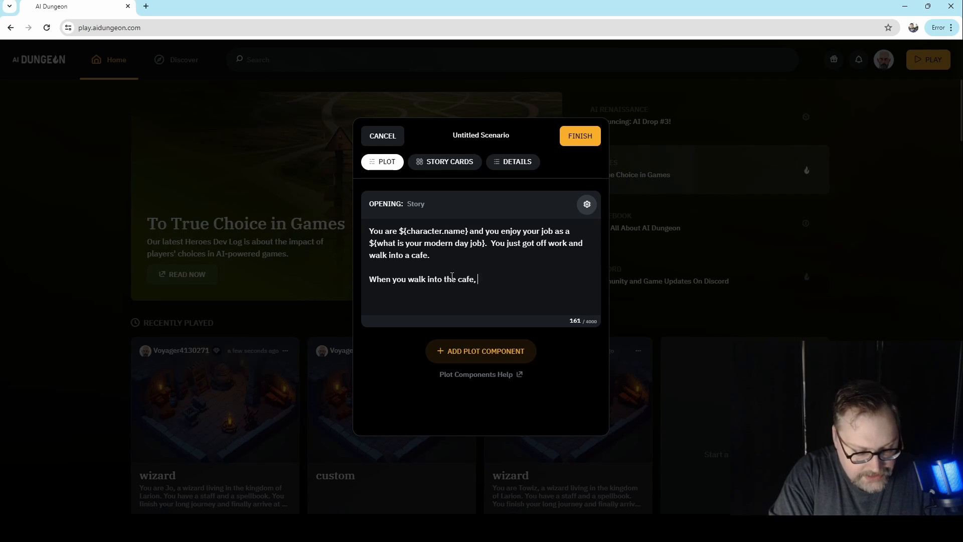
pyautogui.write('Sa')
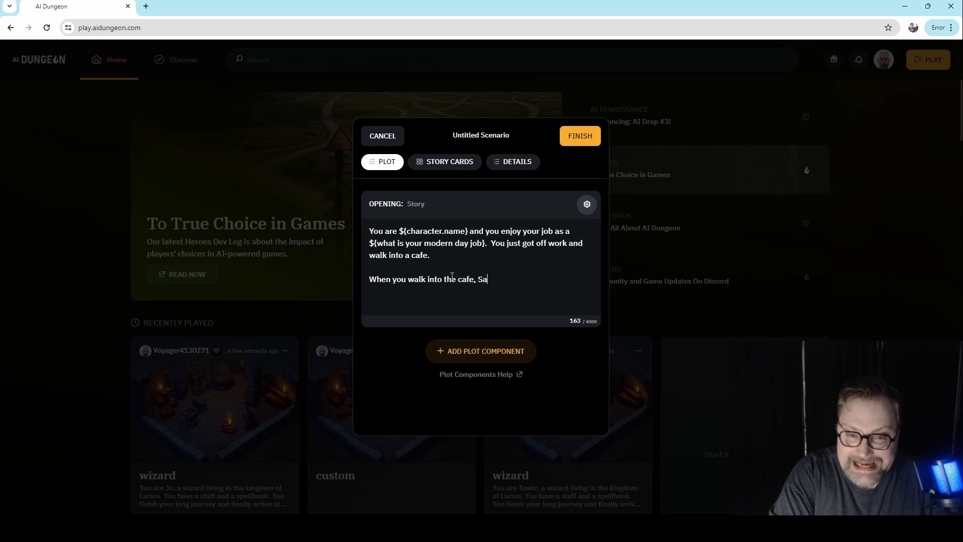
pyautogui.write('m the')
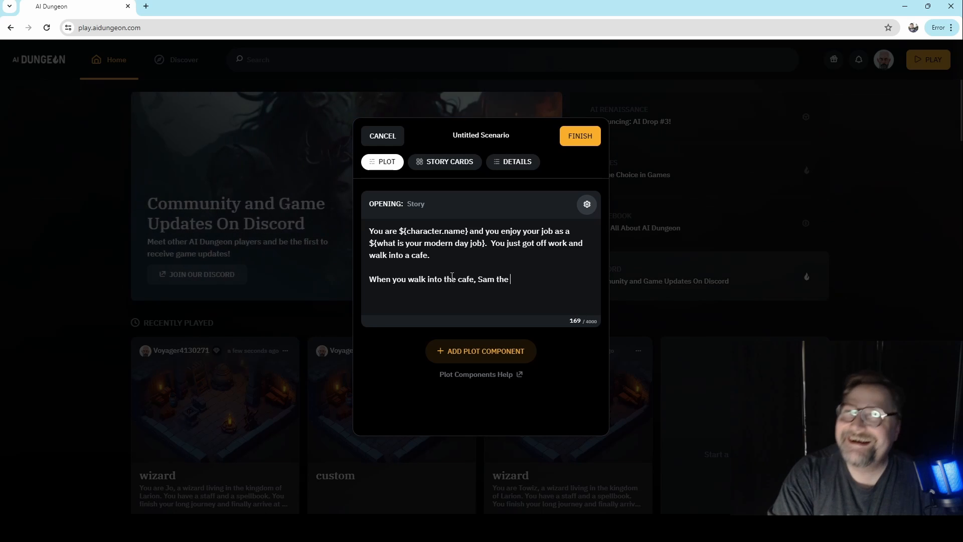
pyautogui.write('ba')
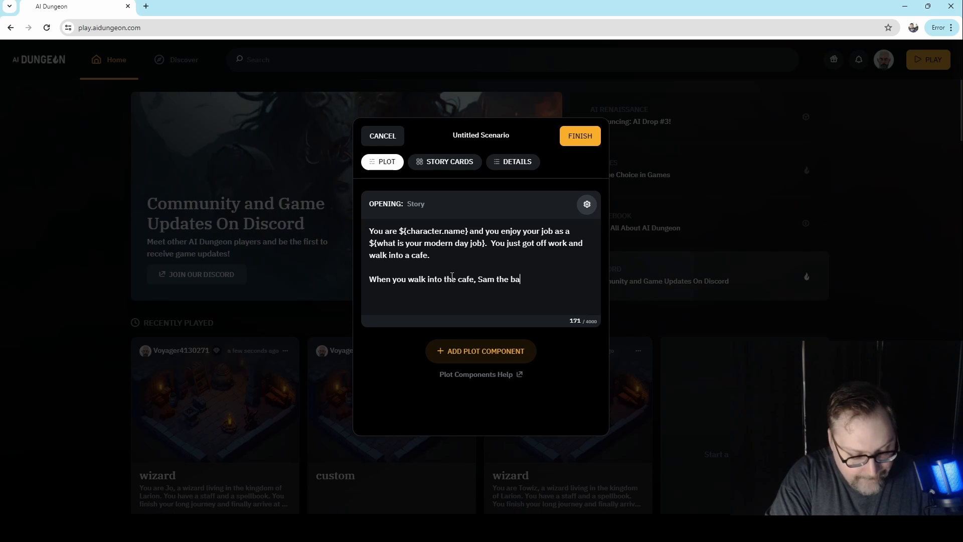
pyautogui.write('rista says')
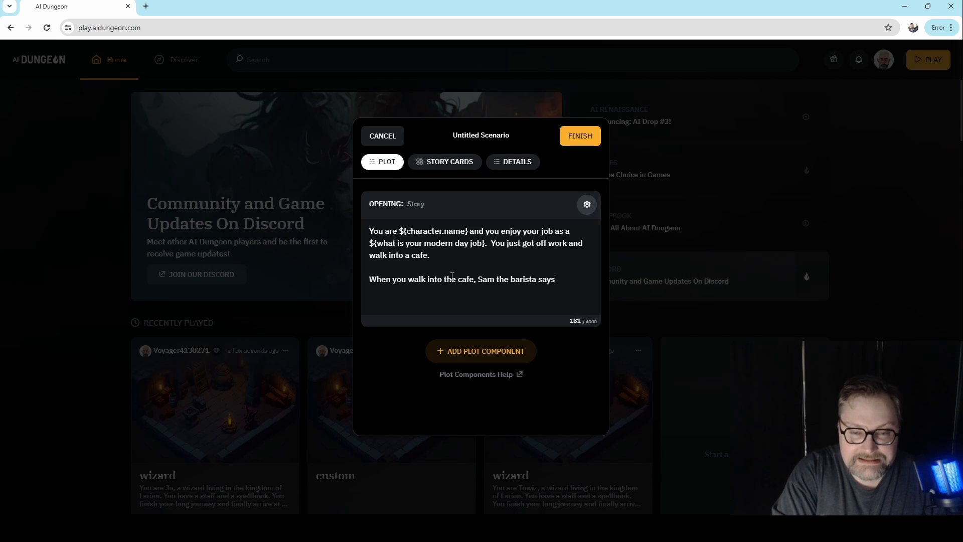
pyautogui.write(', "Hello ${')
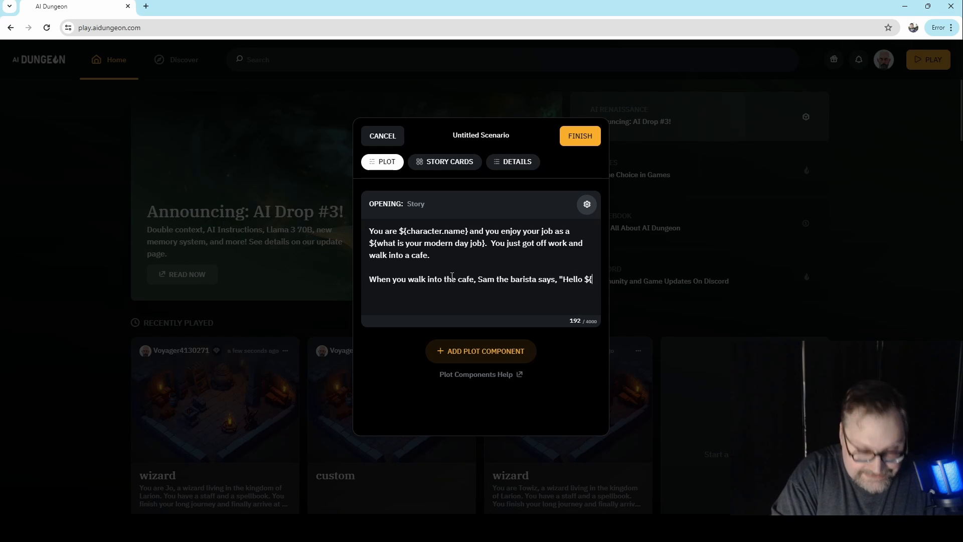
pyautogui.write('charact')
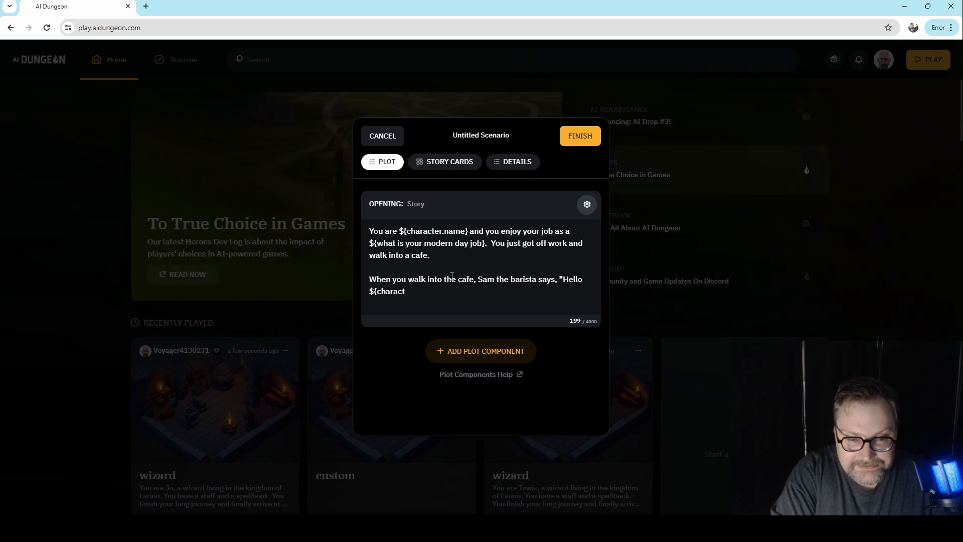
# - Complete the barista's line with , "Hello ${character.name} you want your usual?" and finish creating the scenario
pyautogui.write('er.name} you w')
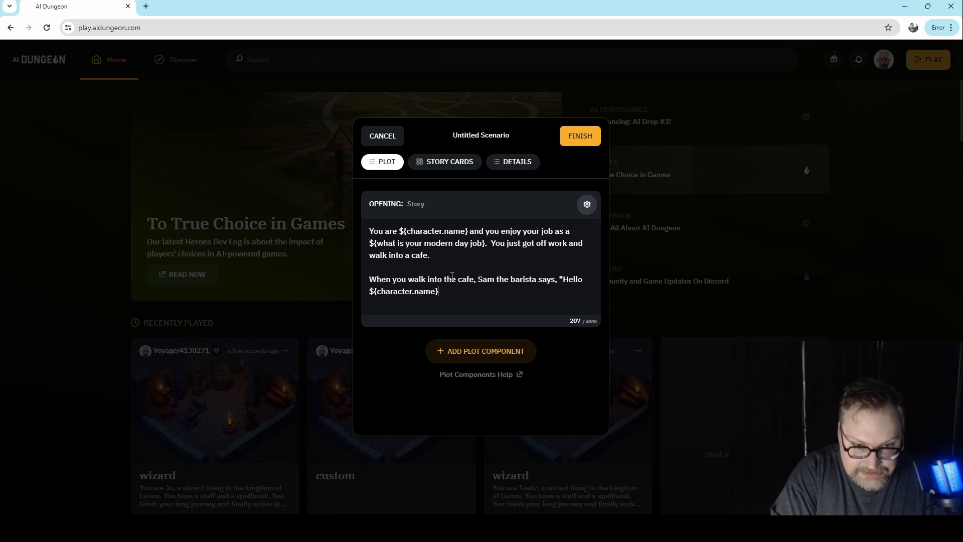
pyautogui.write('ant ')
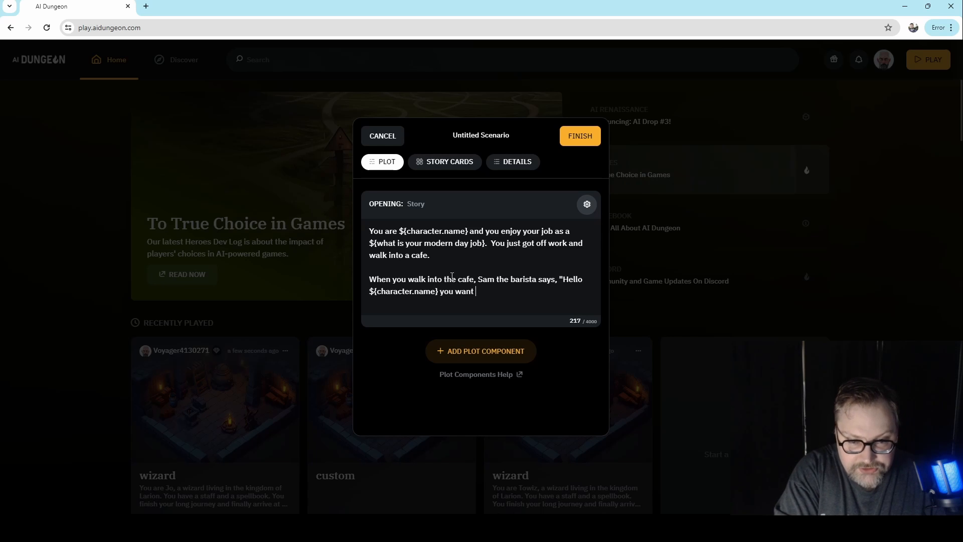
pyautogui.write('your usual?"')
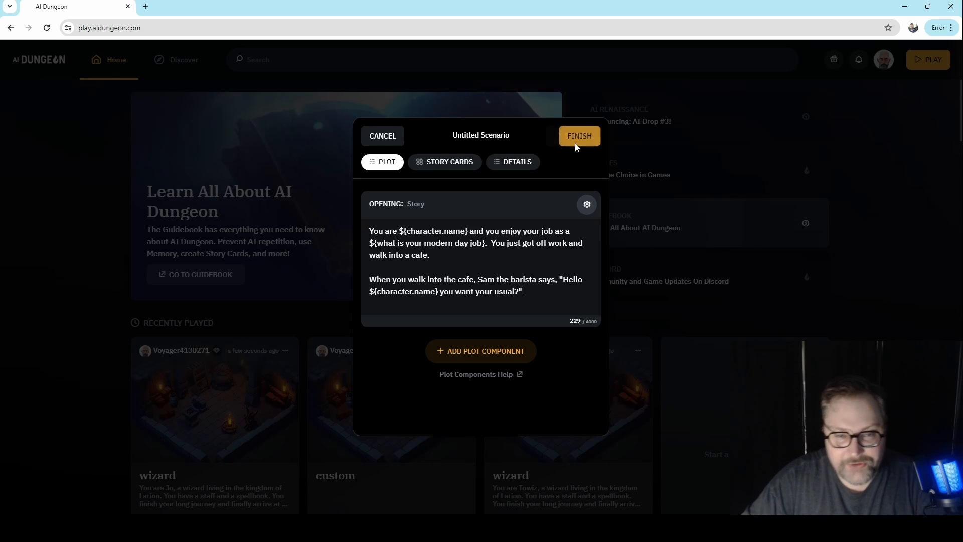
pyautogui.click(590, 136)
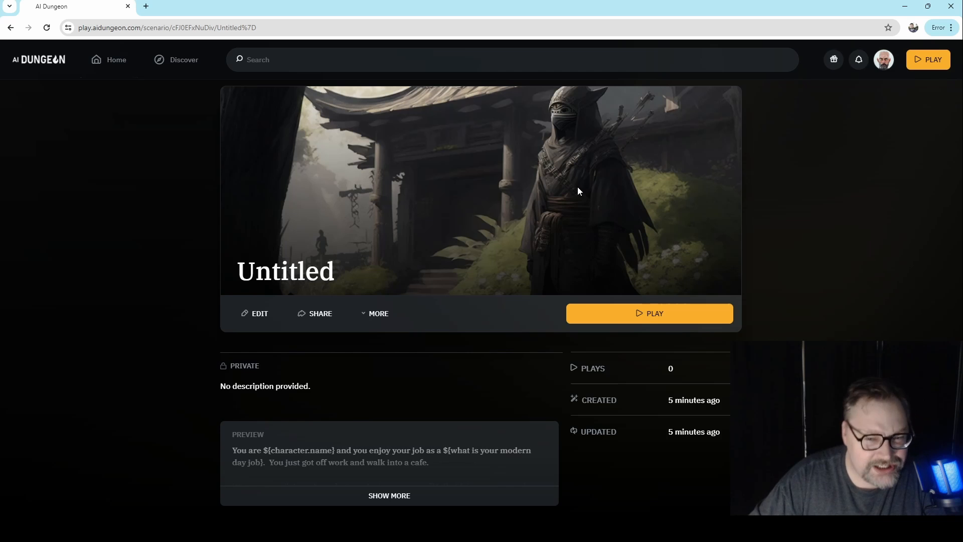
# - Play the scenario, entering the character's name and "architect" as the modern day job
pyautogui.click(652, 319)
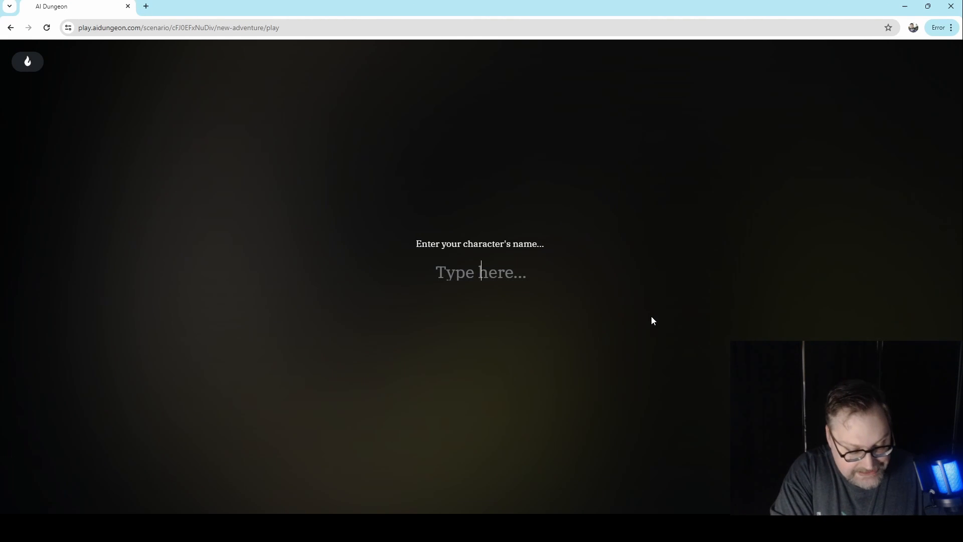
pyautogui.write('Todd')
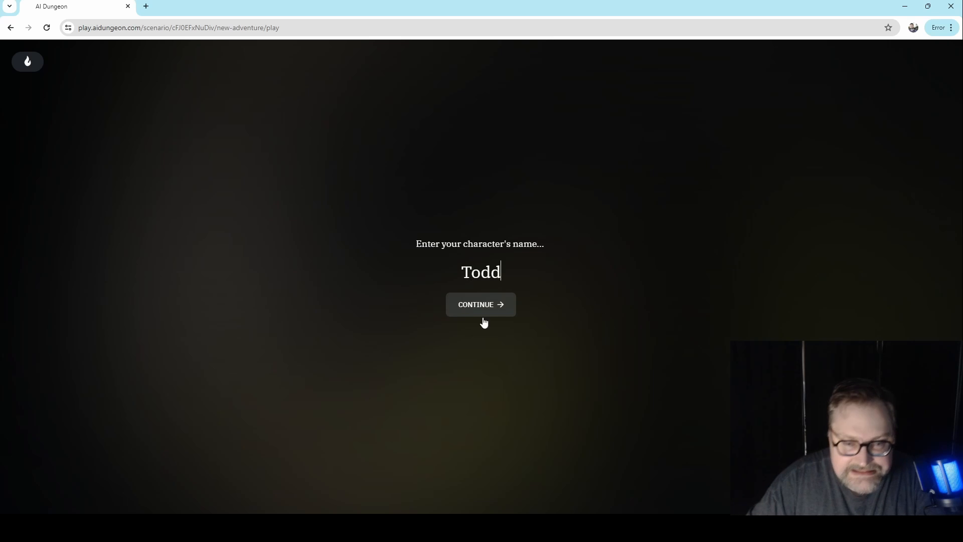
pyautogui.click(473, 311)
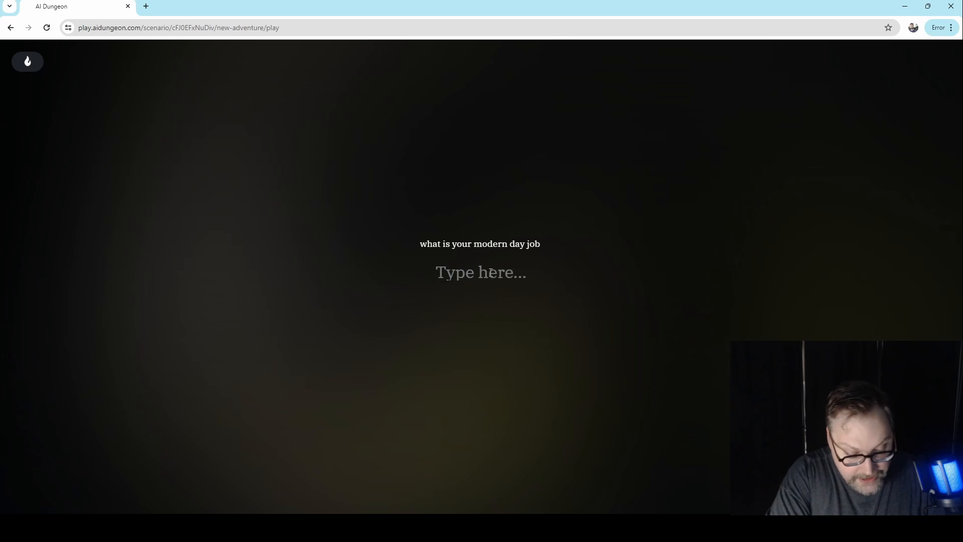
pyautogui.write('archite')
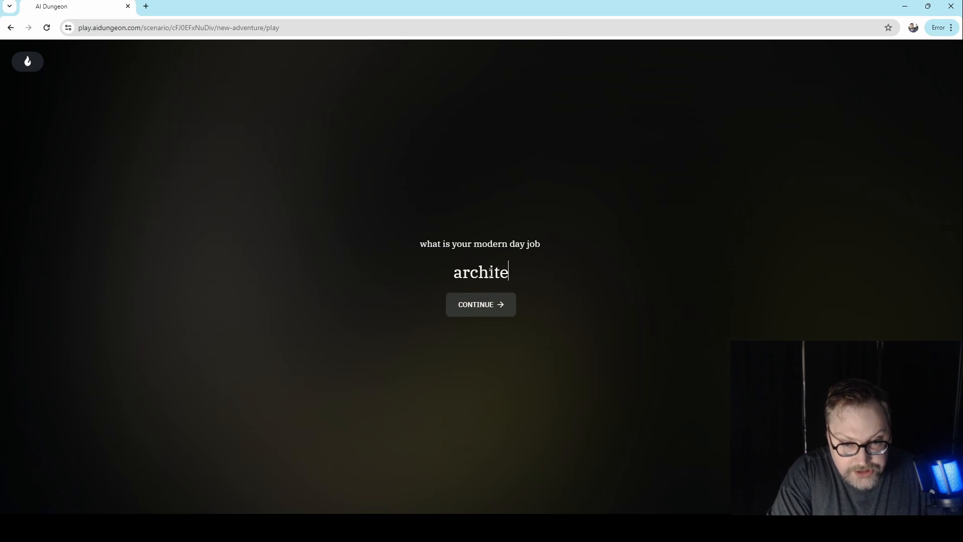
pyautogui.write('ct')
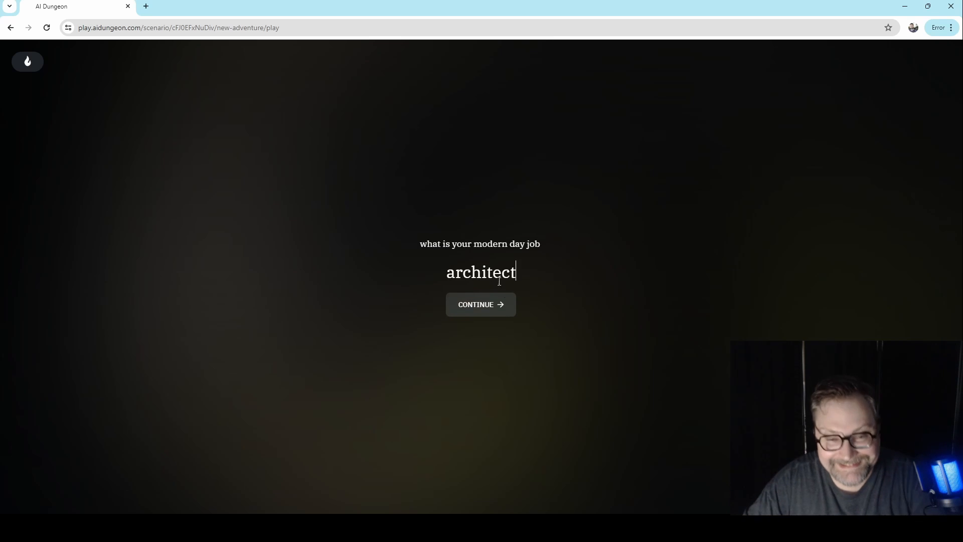
pyautogui.click(495, 304)
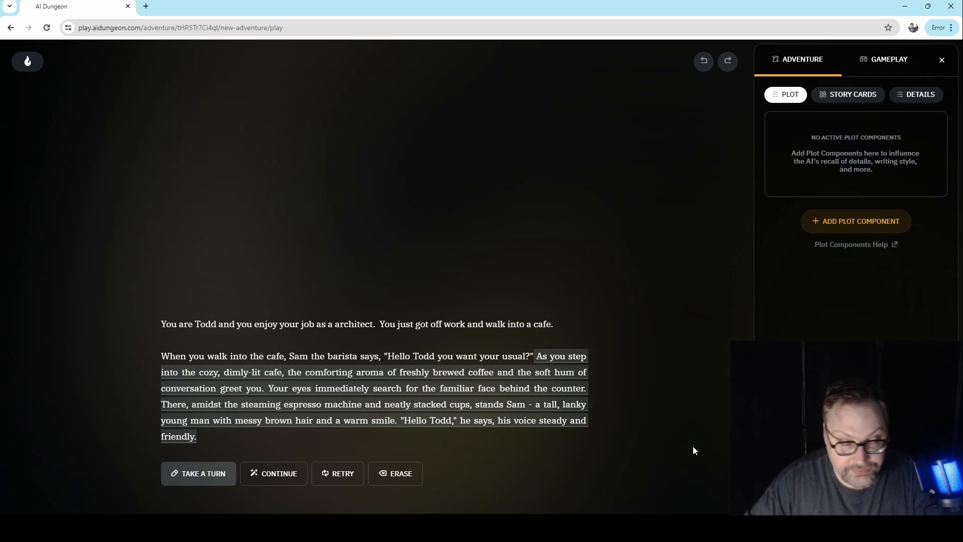
# - Exit the running game and open the account's own stuff and profile page
pyautogui.click(38, 65)
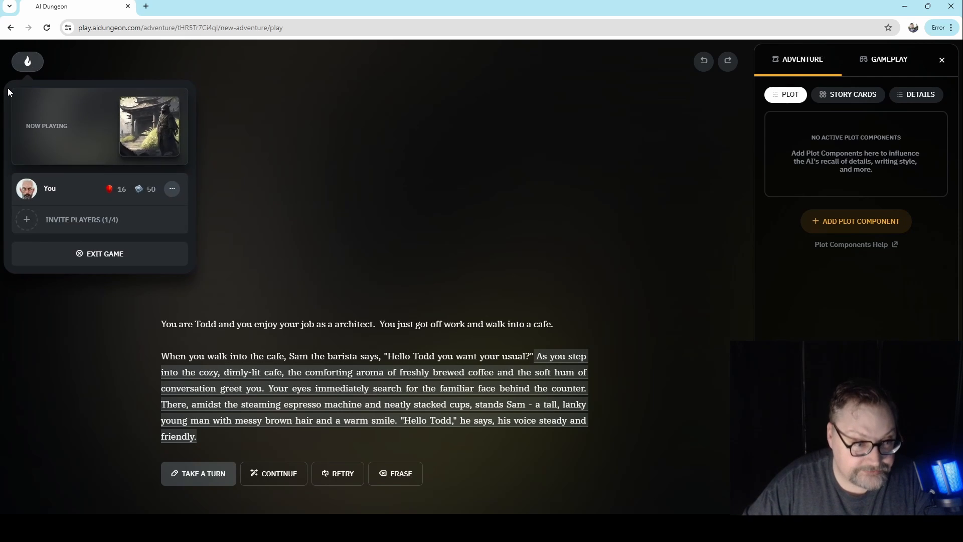
pyautogui.click(102, 267)
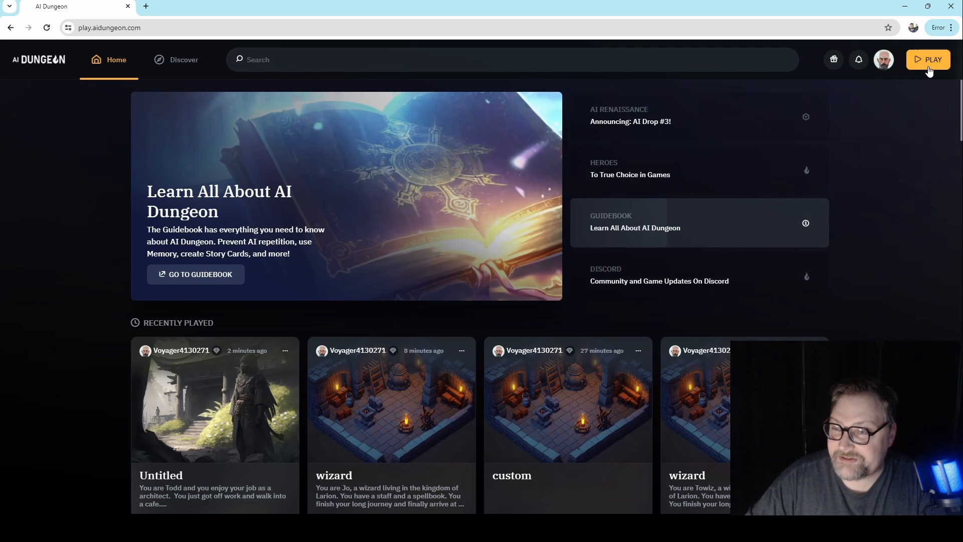
pyautogui.click(883, 70)
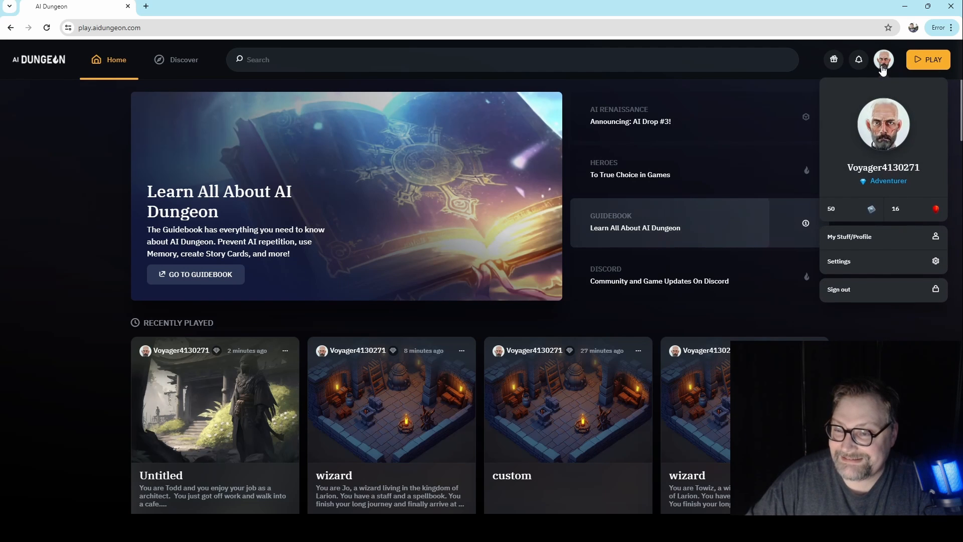
pyautogui.click(881, 239)
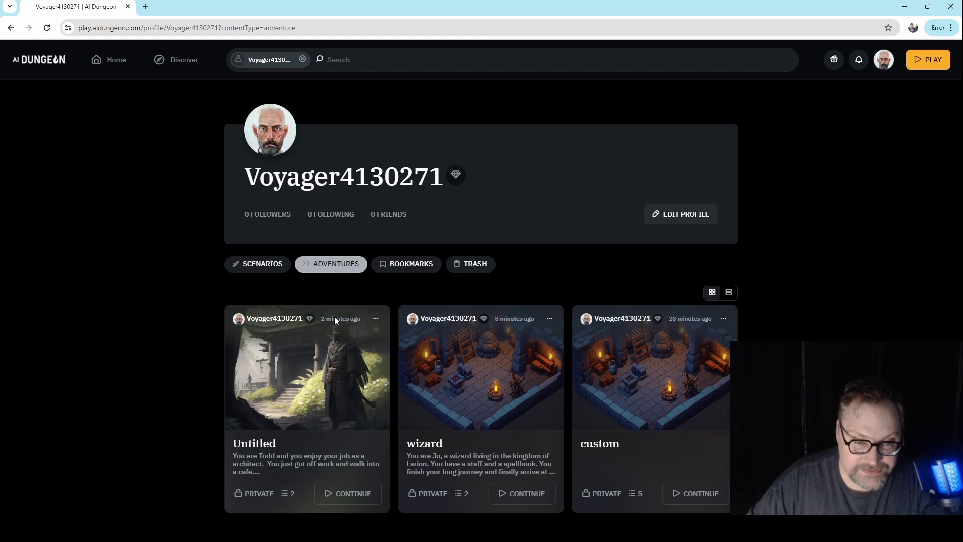
# - Find the newest untitled scenario among the profile's scenarios and open it for editing
pyautogui.scroll(-6, 333, 351)
pyautogui.scroll(5, 321, 391)
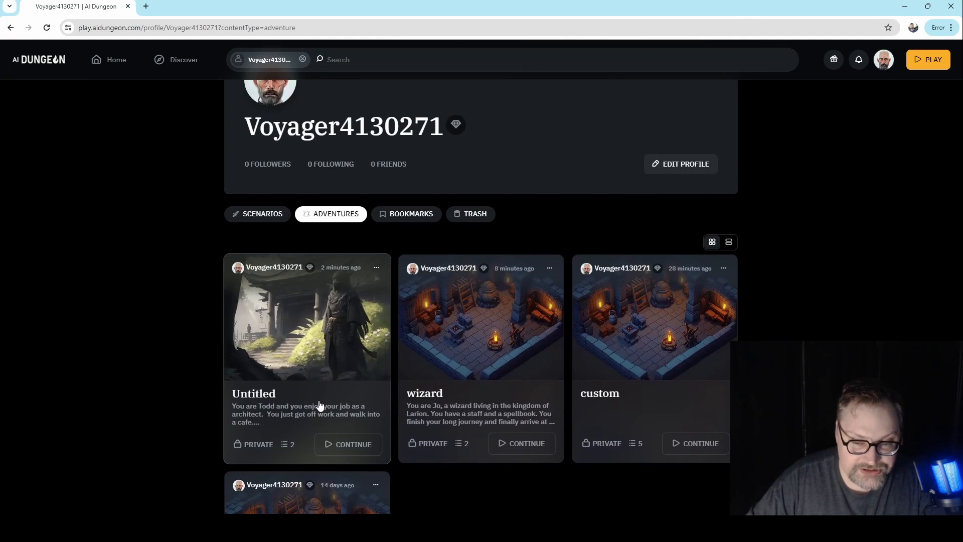
pyautogui.scroll(1, 319, 405)
pyautogui.click(252, 269)
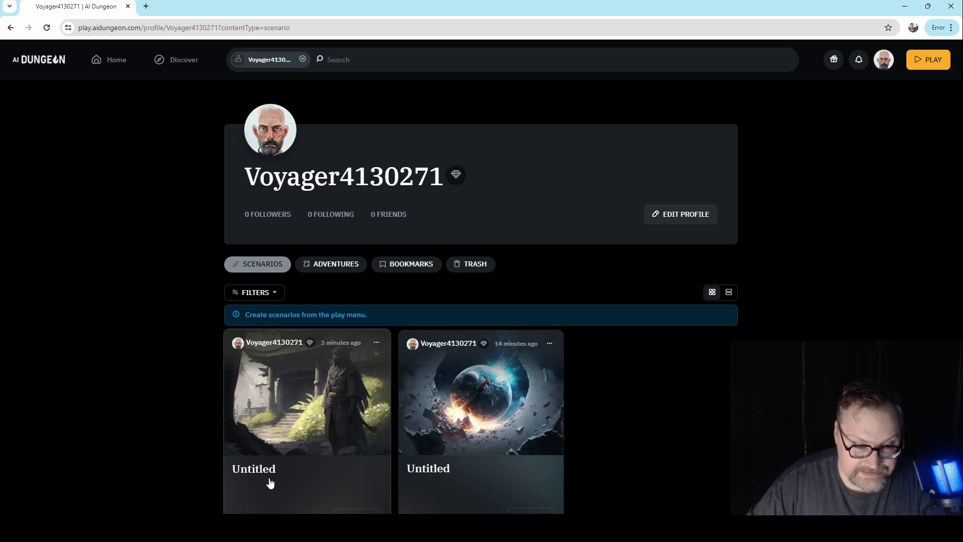
pyautogui.click(345, 402)
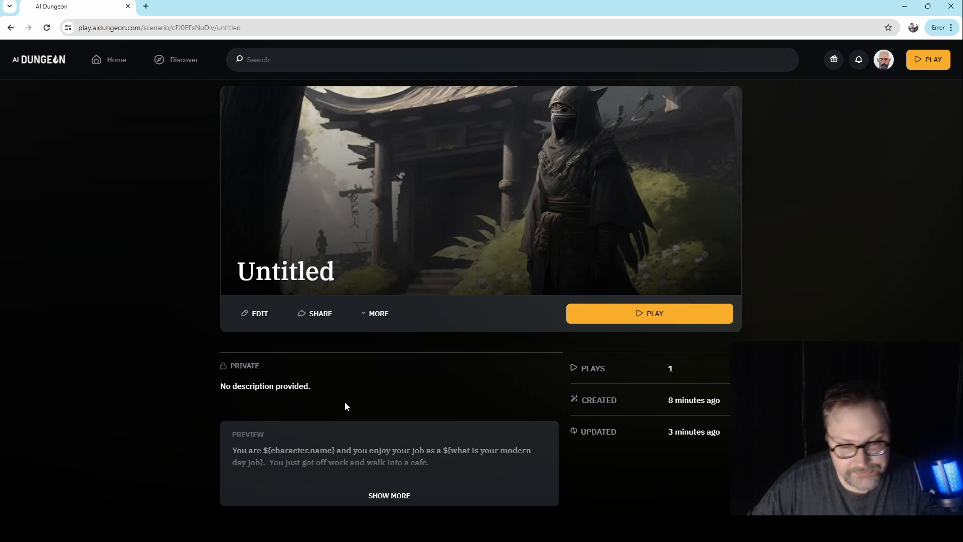
pyautogui.click(259, 315)
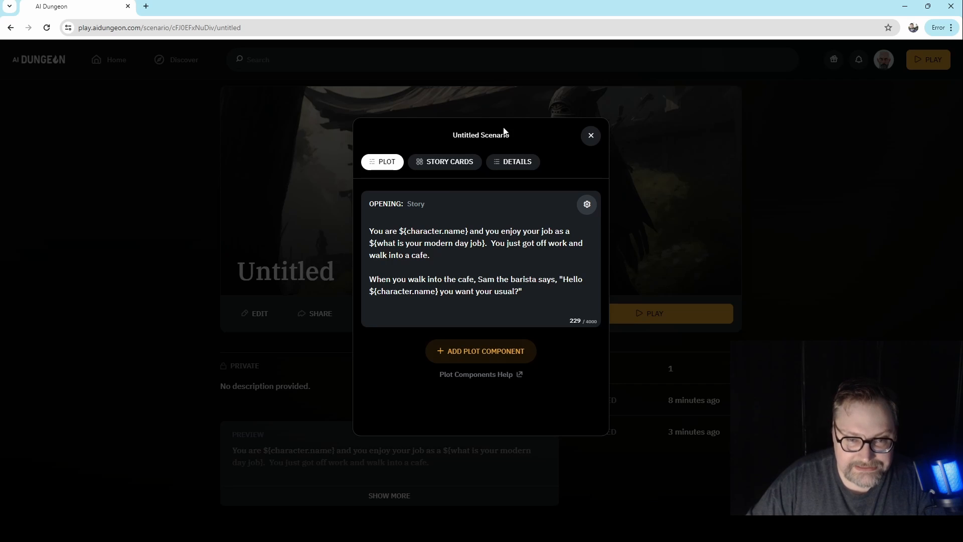
# - Set the scenario's title to "Cafe Adventures" in its details
pyautogui.click(509, 165)
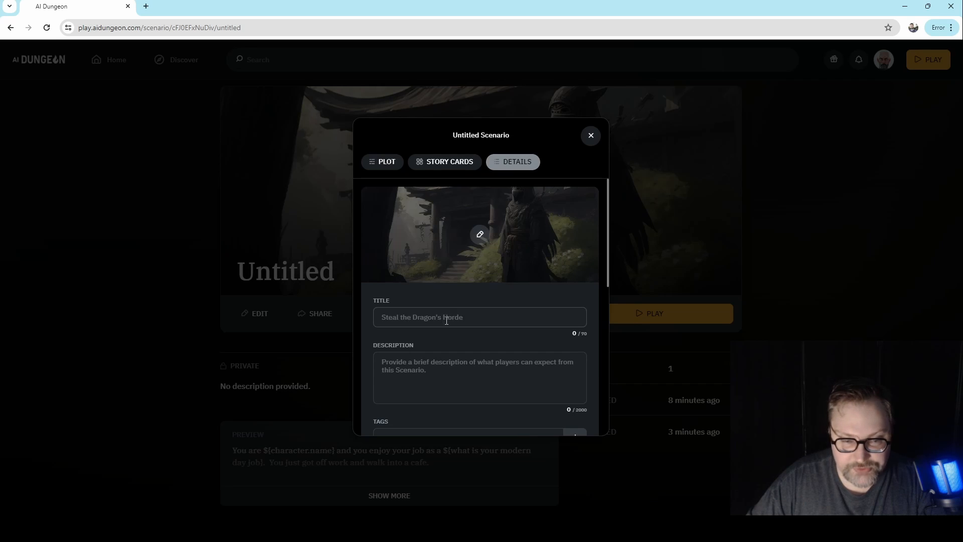
pyautogui.click(447, 320)
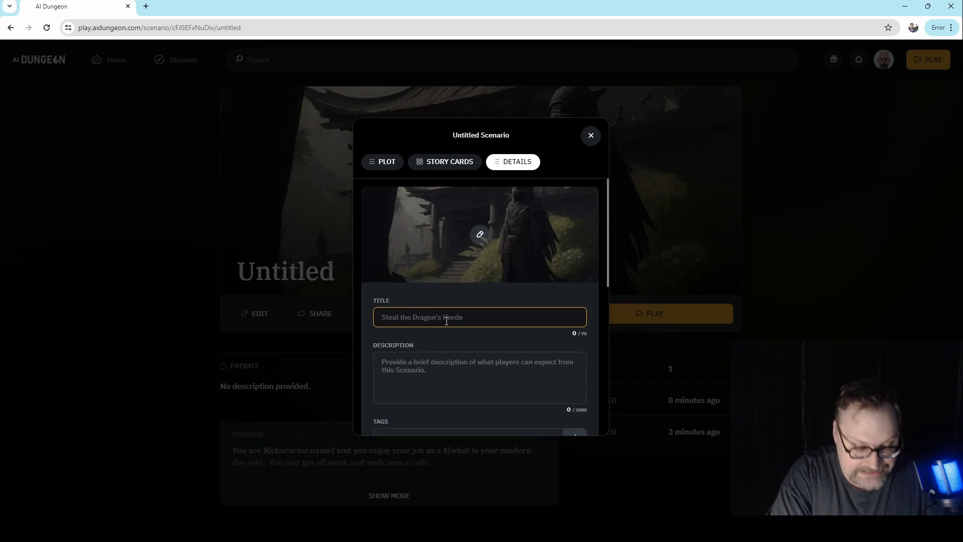
pyautogui.write('Caf')
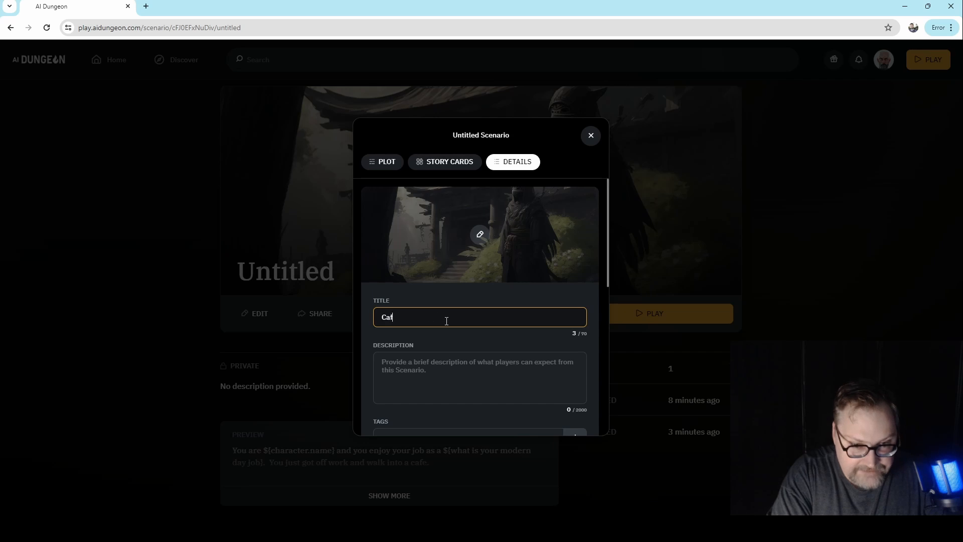
pyautogui.write('e Adventures')
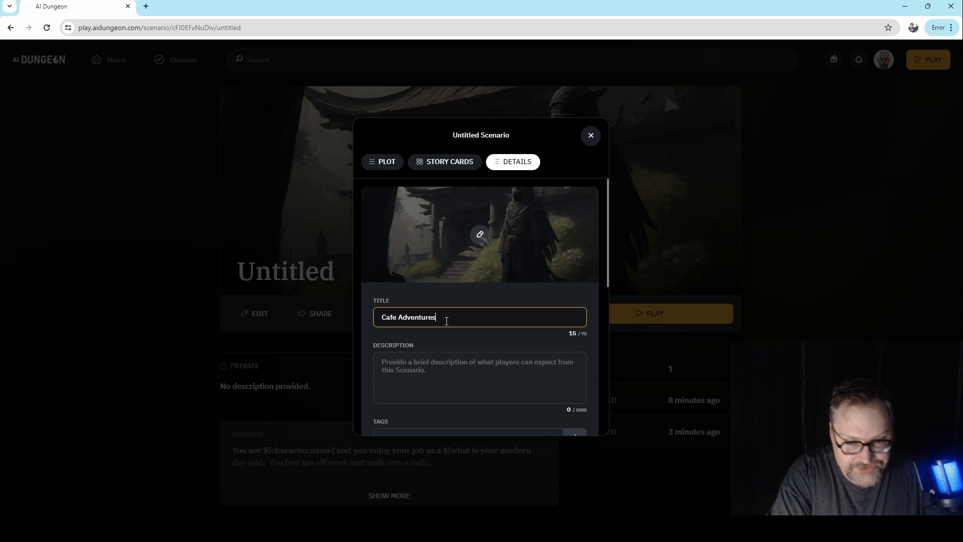
pyautogui.click(438, 381)
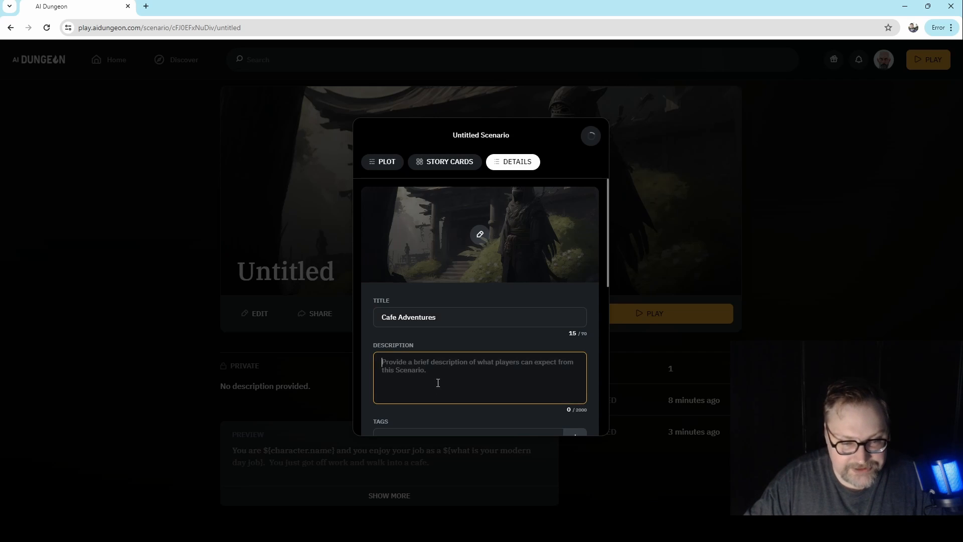
# - Look over the scenario's tags, visibility setting and story cards, ending back on its details
pyautogui.scroll(-3, 438, 383)
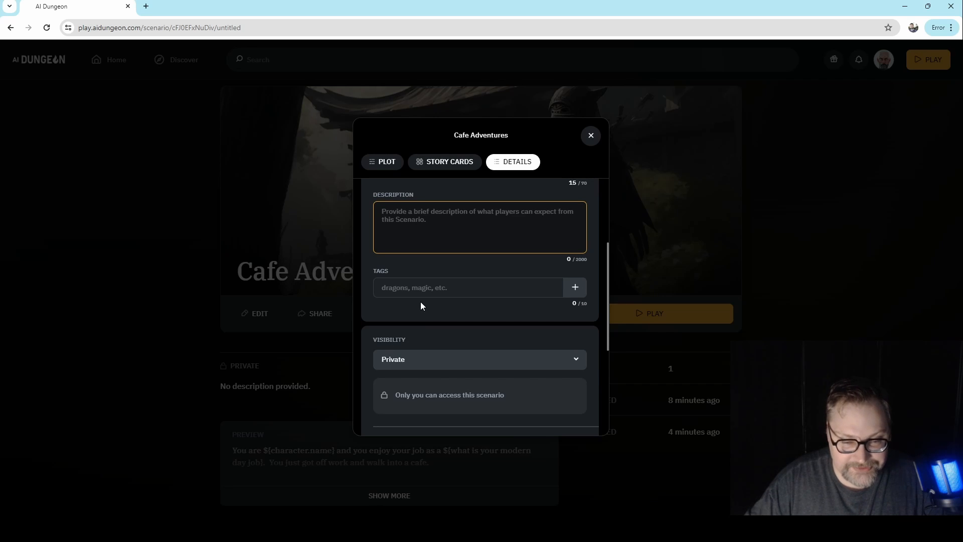
pyautogui.scroll(3, 421, 306)
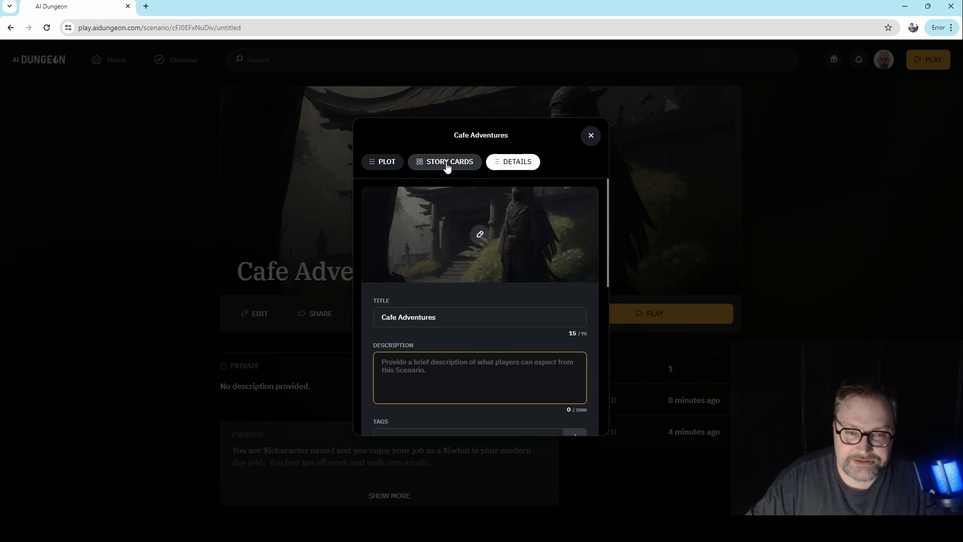
pyautogui.click(447, 166)
pyautogui.click(516, 163)
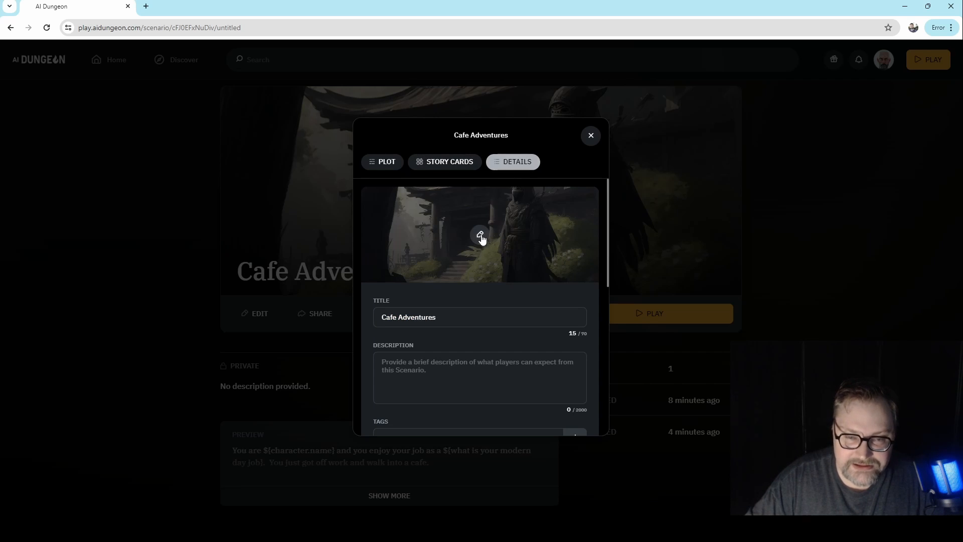
# - Replace the scenario's cover image with the Drama category picture of people at outdoor cafe tables in teal tones with orange umbrellas
pyautogui.click(480, 238)
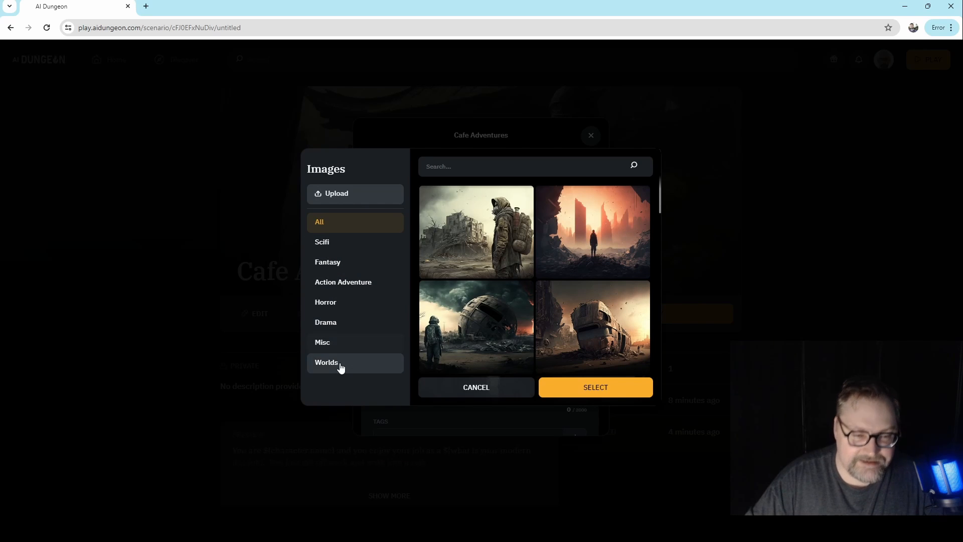
pyautogui.click(346, 325)
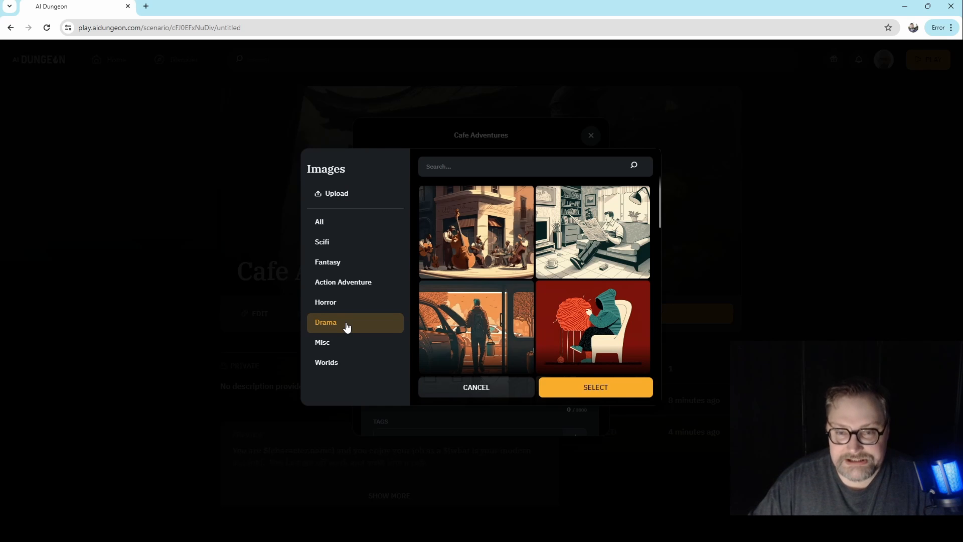
pyautogui.scroll(-5, 570, 338)
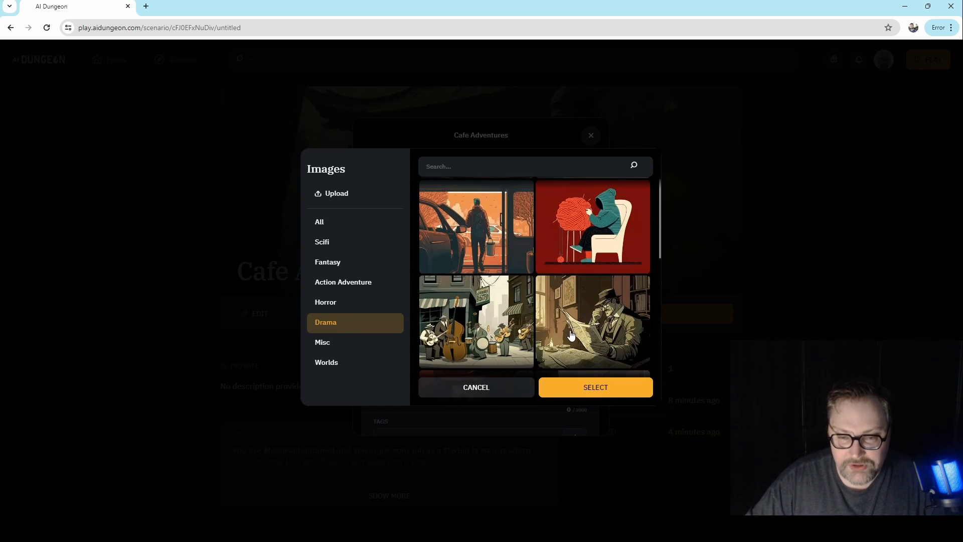
pyautogui.scroll(-3, 570, 337)
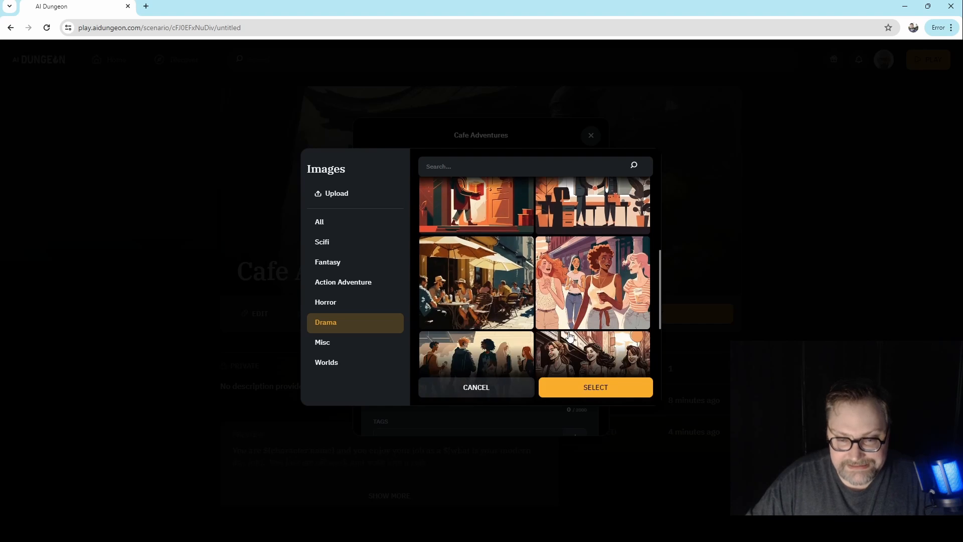
pyautogui.scroll(-2, 570, 337)
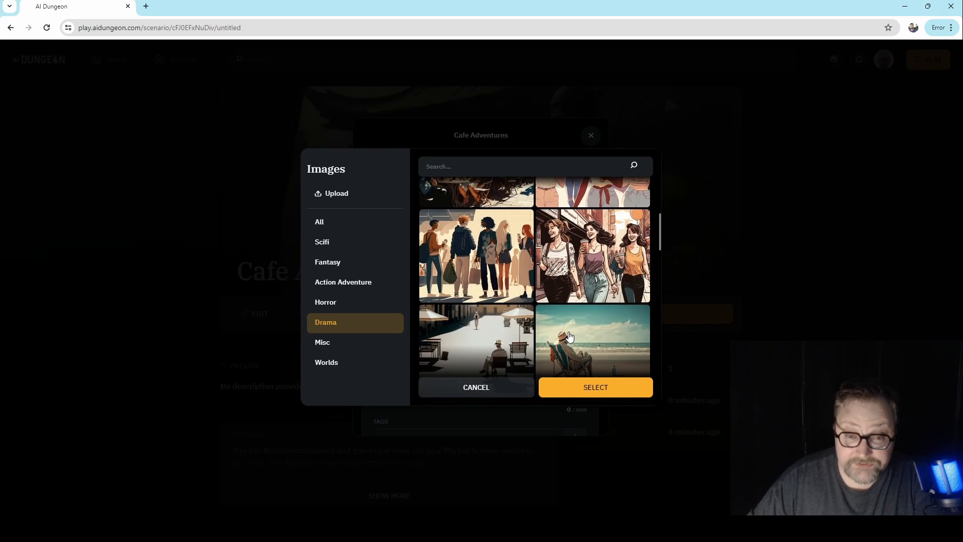
pyautogui.scroll(-3, 570, 337)
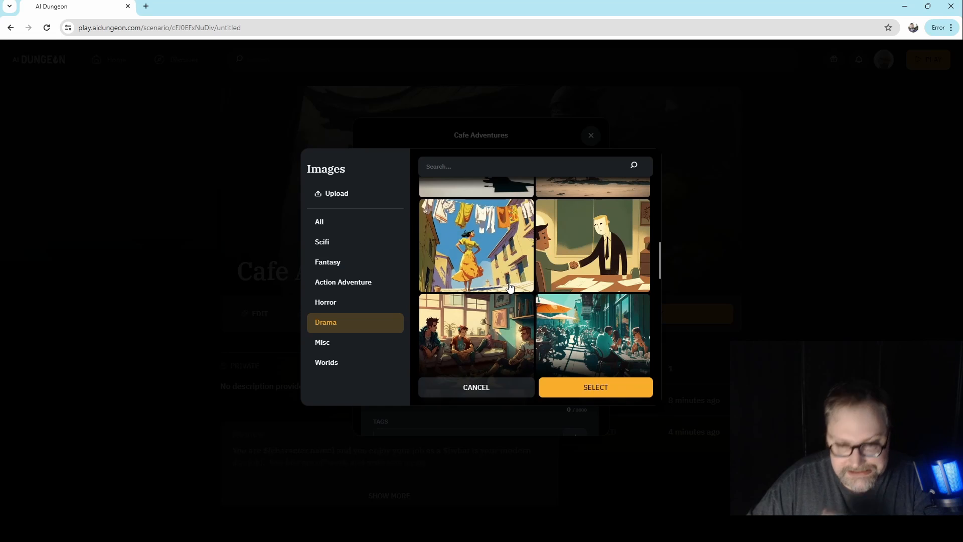
pyautogui.scroll(-2, 535, 275)
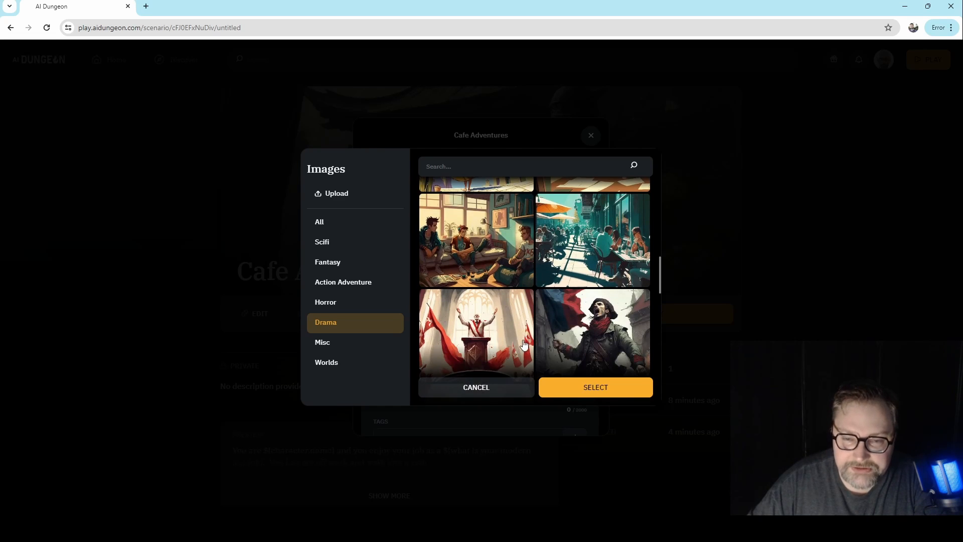
pyautogui.scroll(1, 521, 346)
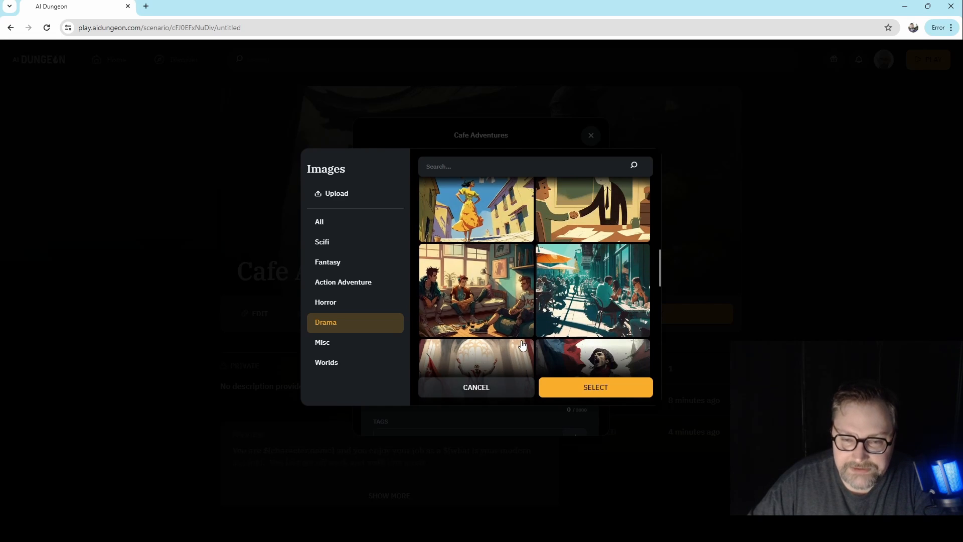
pyautogui.click(616, 298)
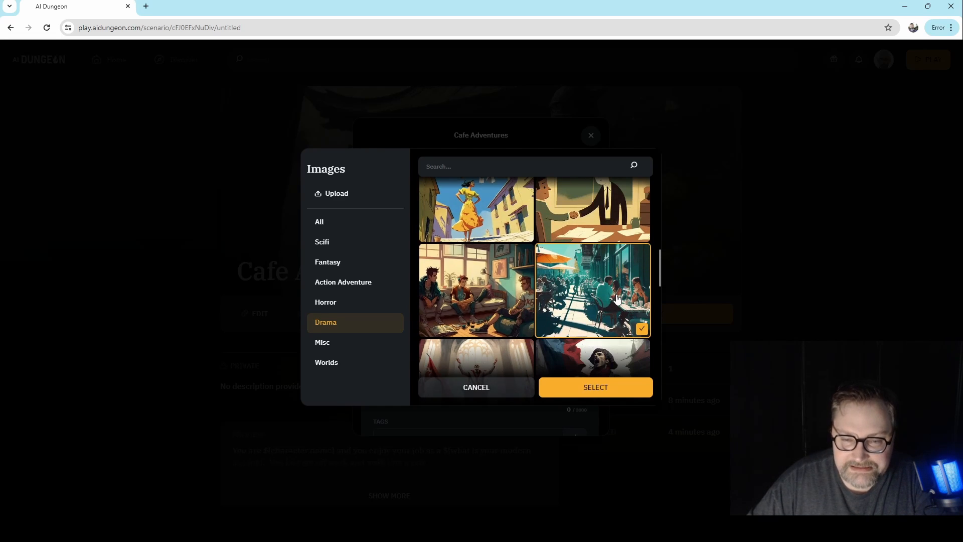
pyautogui.click(618, 395)
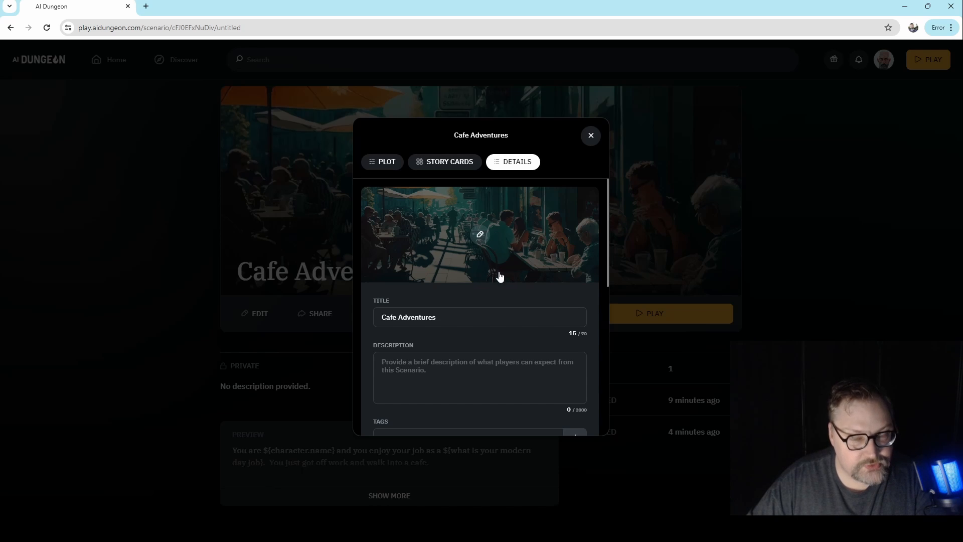
# - Look over the scenario's story cards section and the opening text in its plot
pyautogui.click(457, 168)
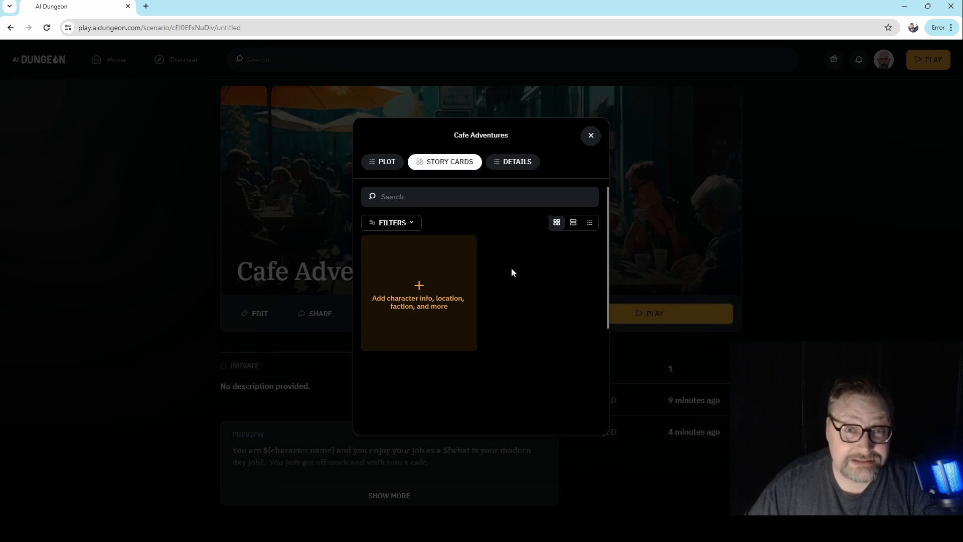
pyautogui.click(386, 163)
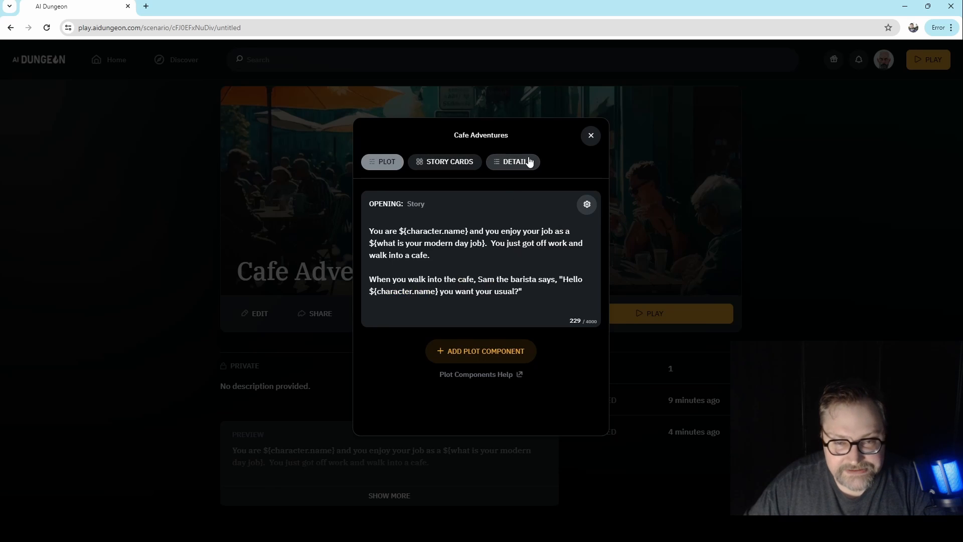
pyautogui.click(460, 170)
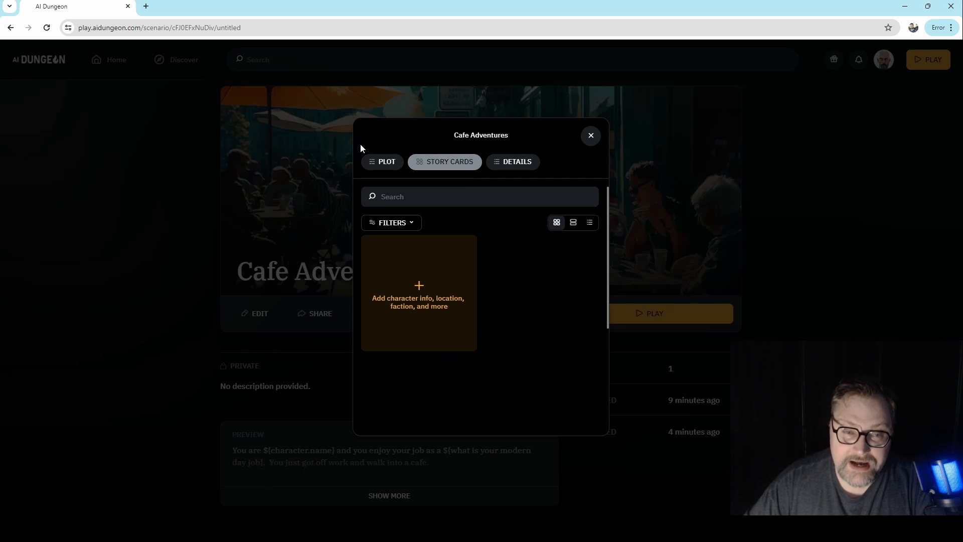
pyautogui.click(379, 167)
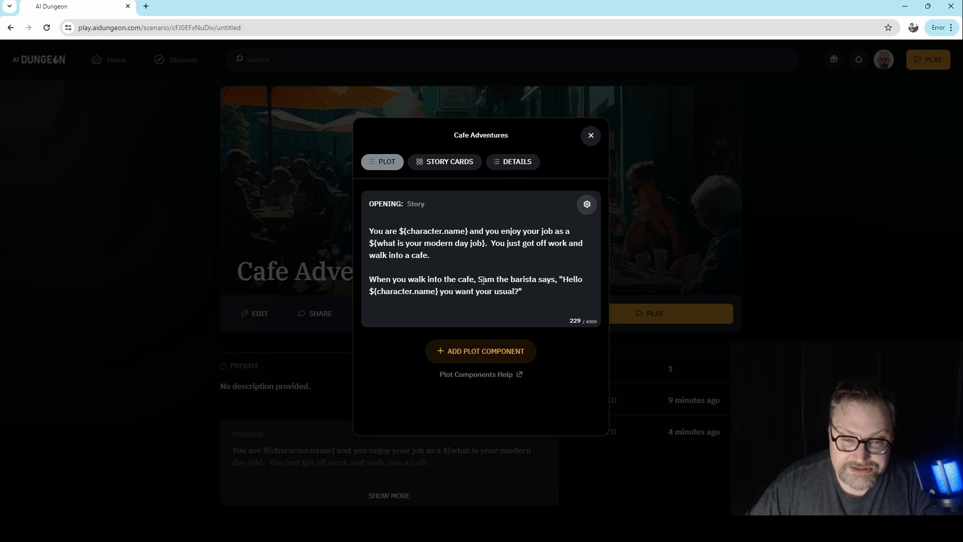
# - Create a new story card of the custom type "Character" without auto-generation
pyautogui.click(441, 166)
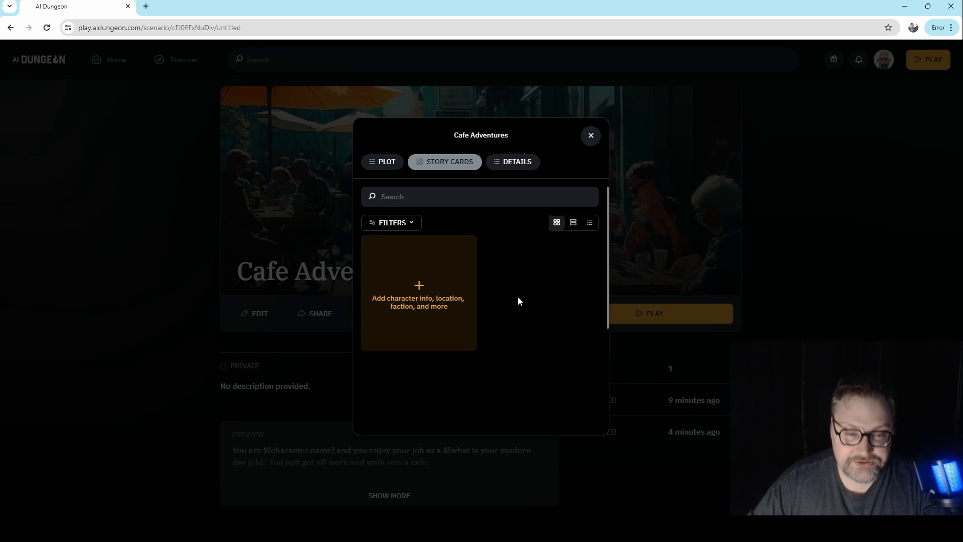
pyautogui.click(416, 301)
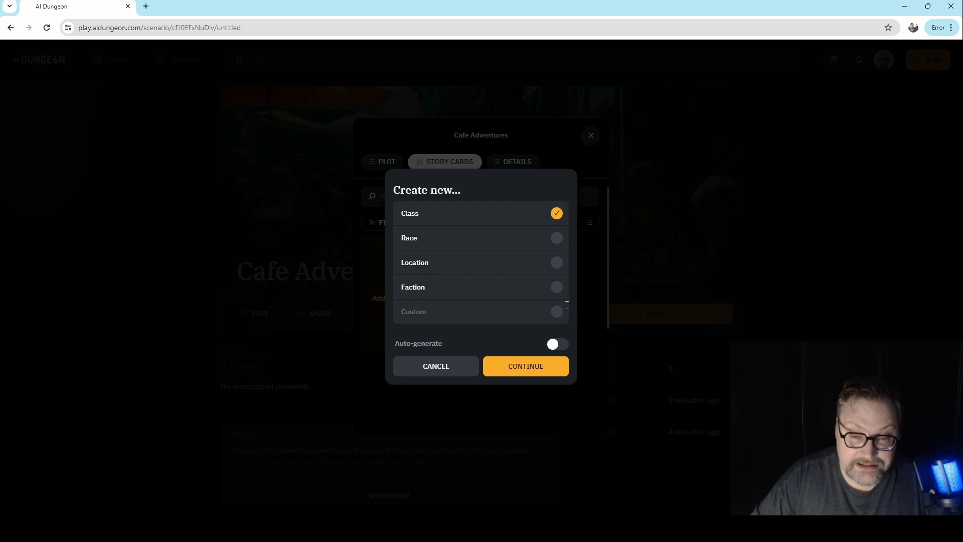
pyautogui.click(553, 312)
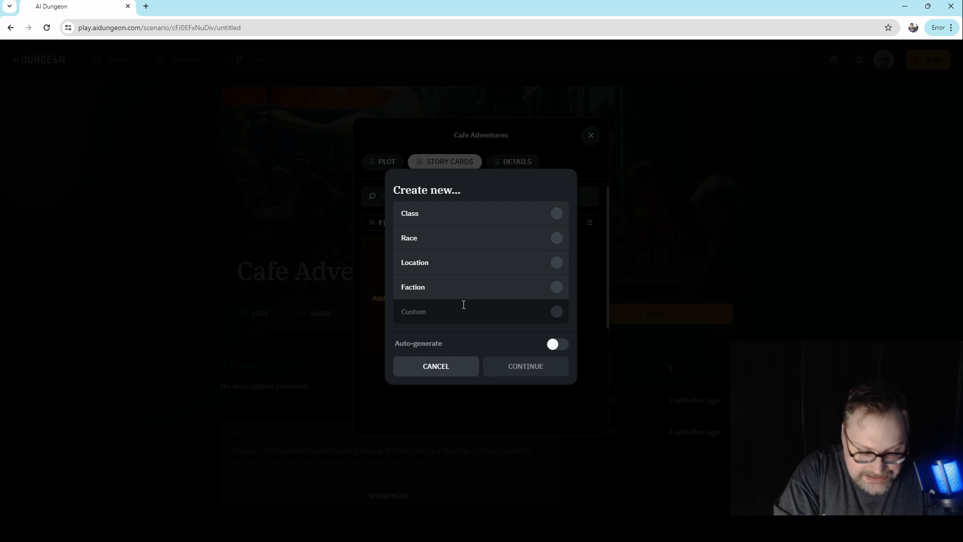
pyautogui.write('Character')
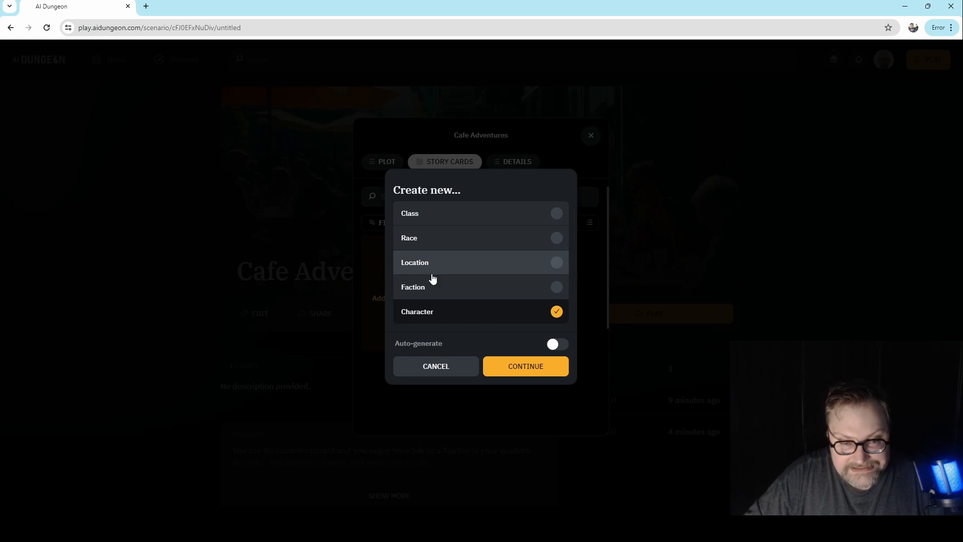
pyautogui.click(537, 372)
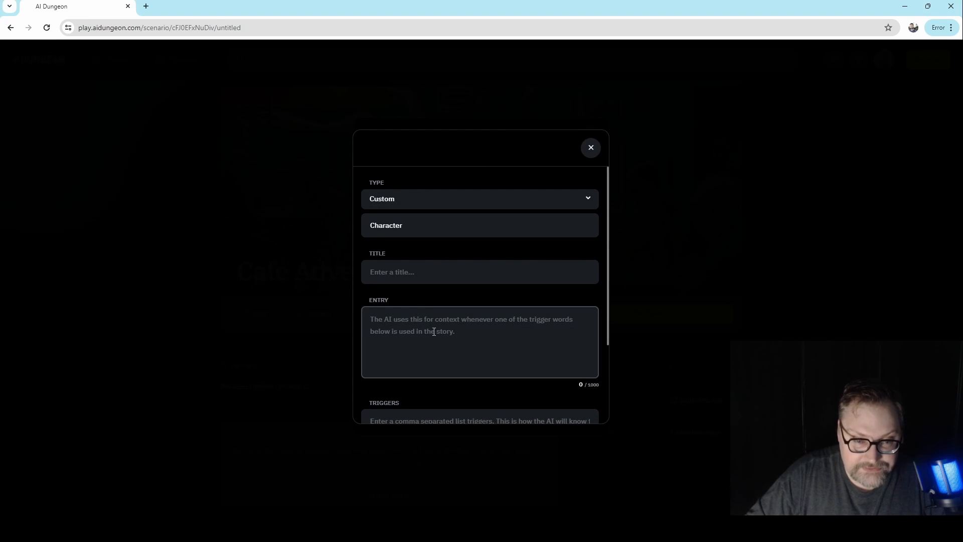
# - Title the new character story card "Sam the barista"
pyautogui.click(436, 272)
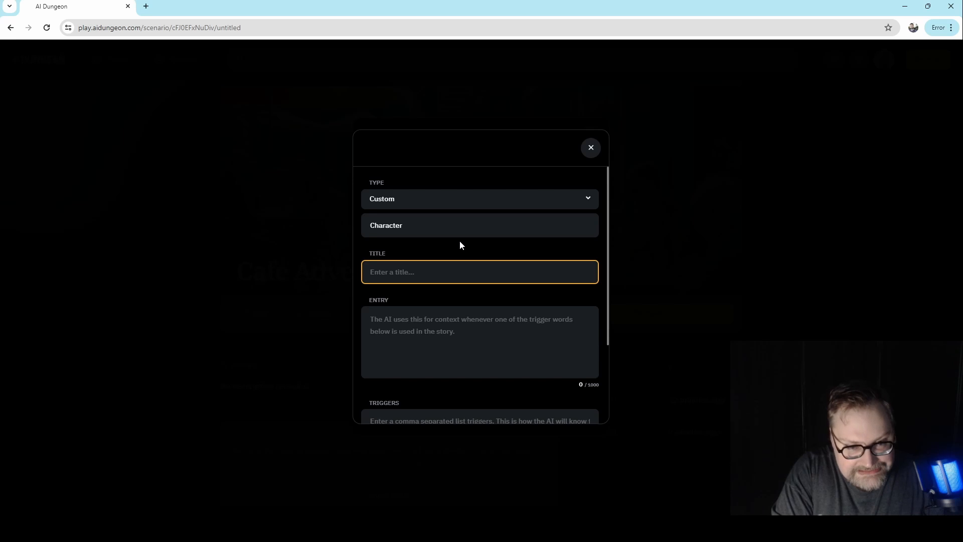
pyautogui.write('Sam the ')
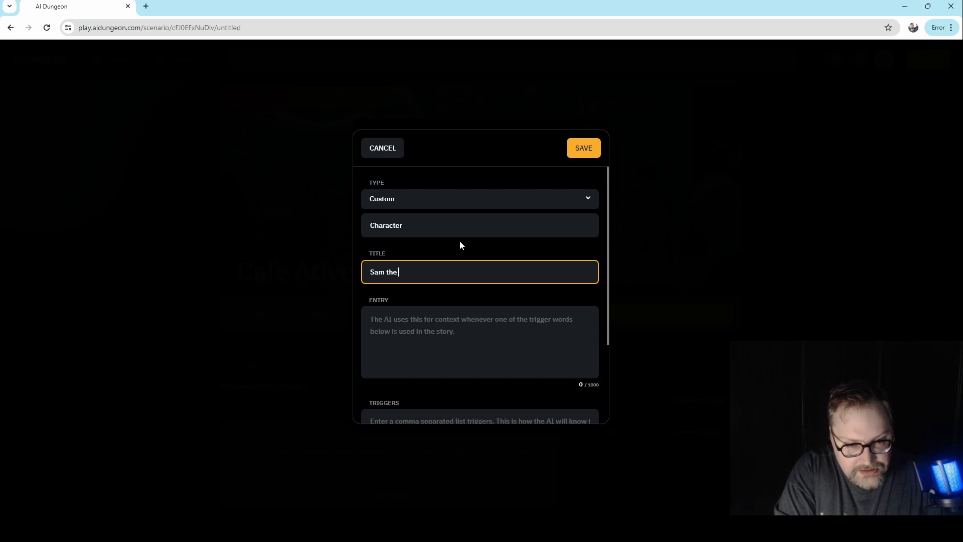
pyautogui.write('barista')
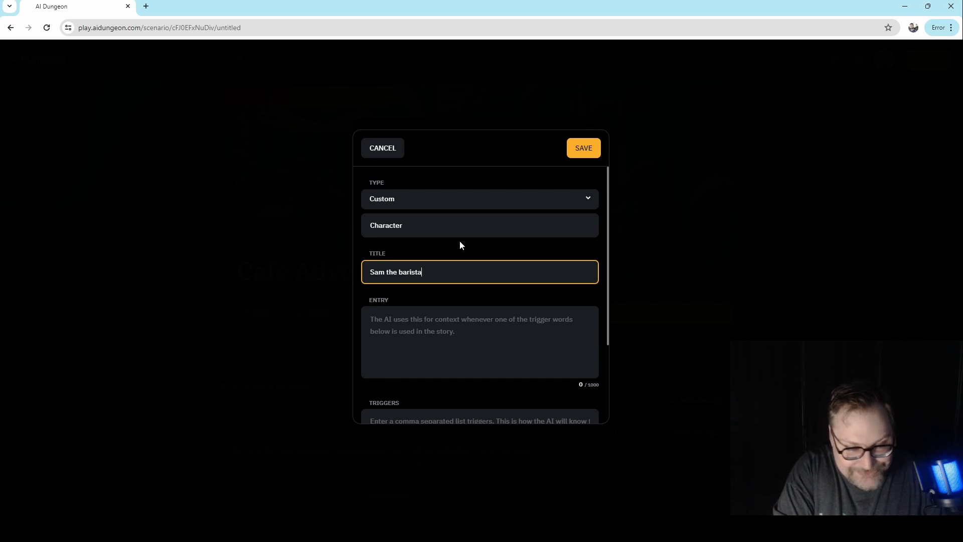
pyautogui.press('Tab')
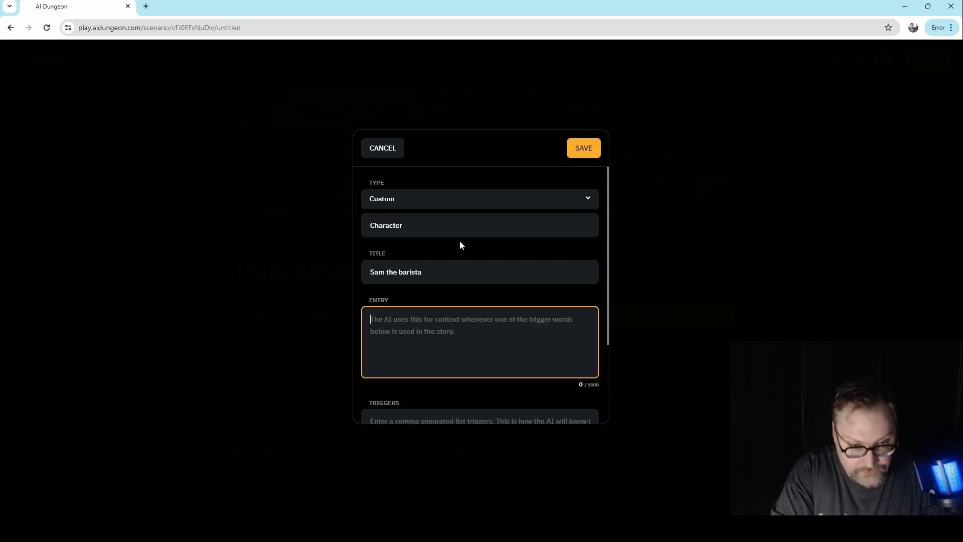
# - Write the card's entry, starting with "Sam is a barista at the cafe that the player frequents."
pyautogui.write('Sam')
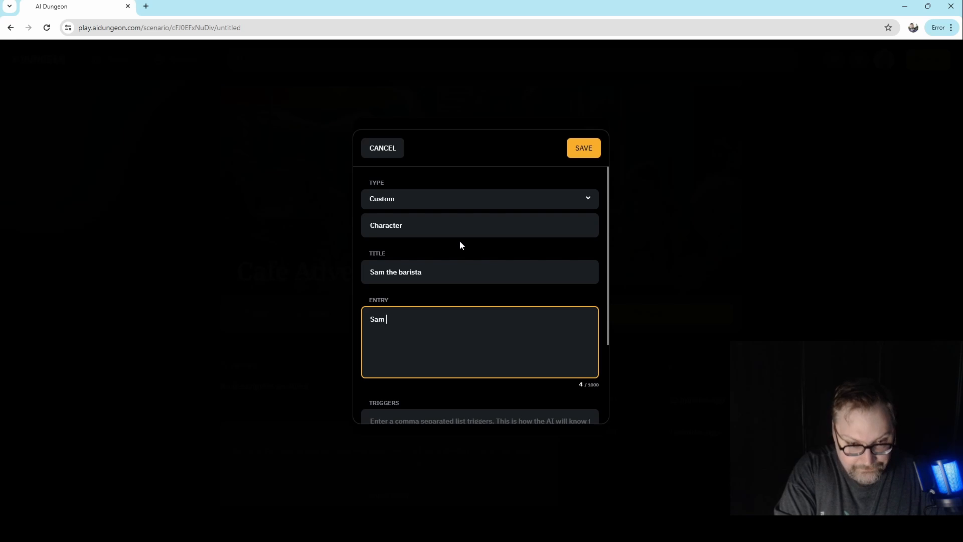
pyautogui.write(' is a b')
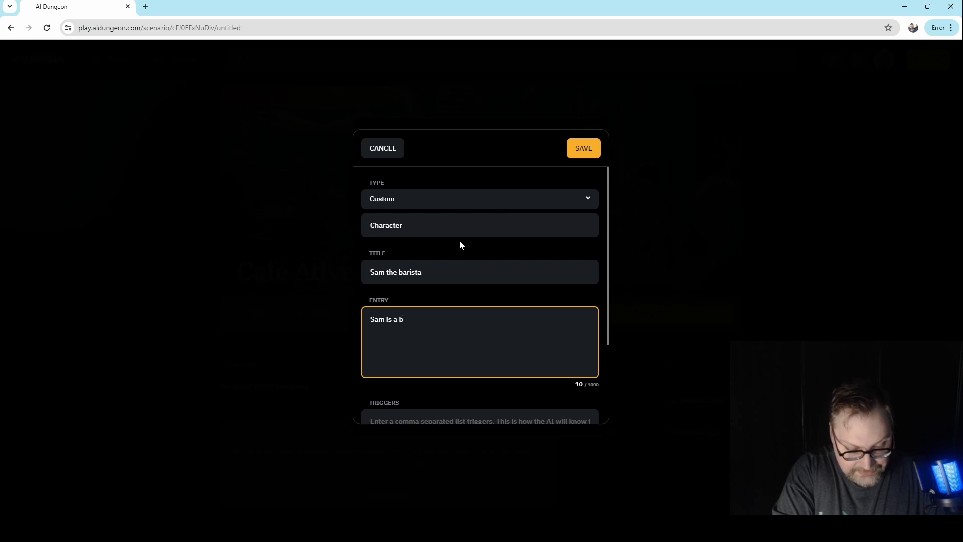
pyautogui.write('arista at the ')
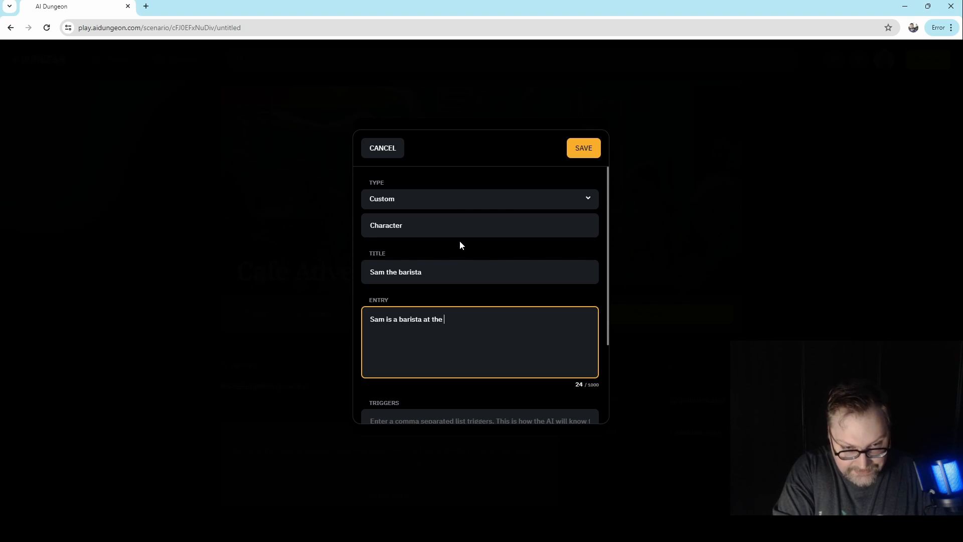
pyautogui.write('cafe')
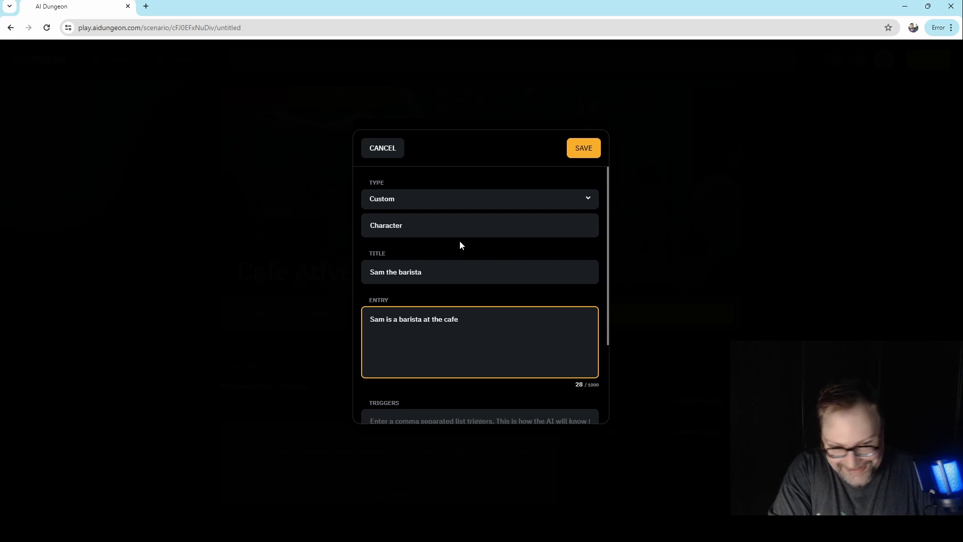
pyautogui.write(' th')
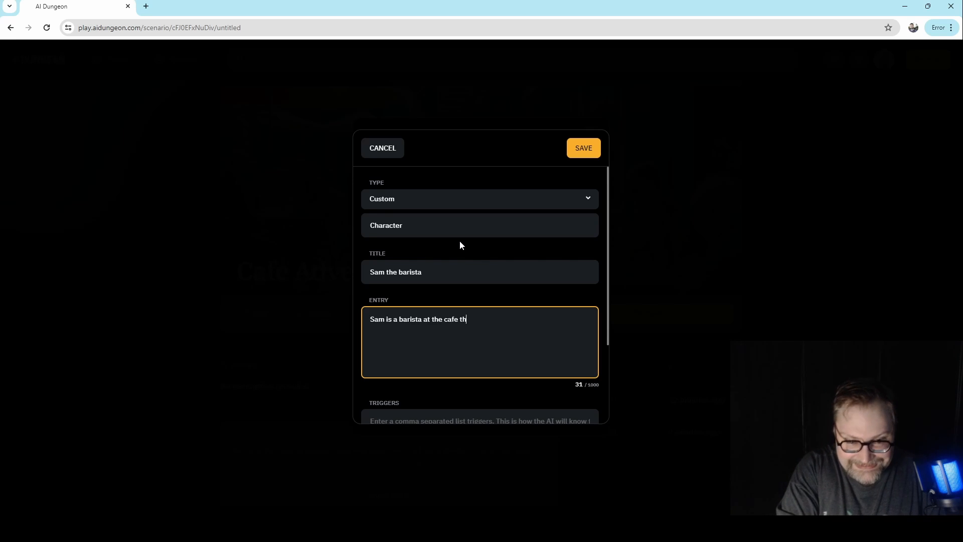
pyautogui.write('at the player f')
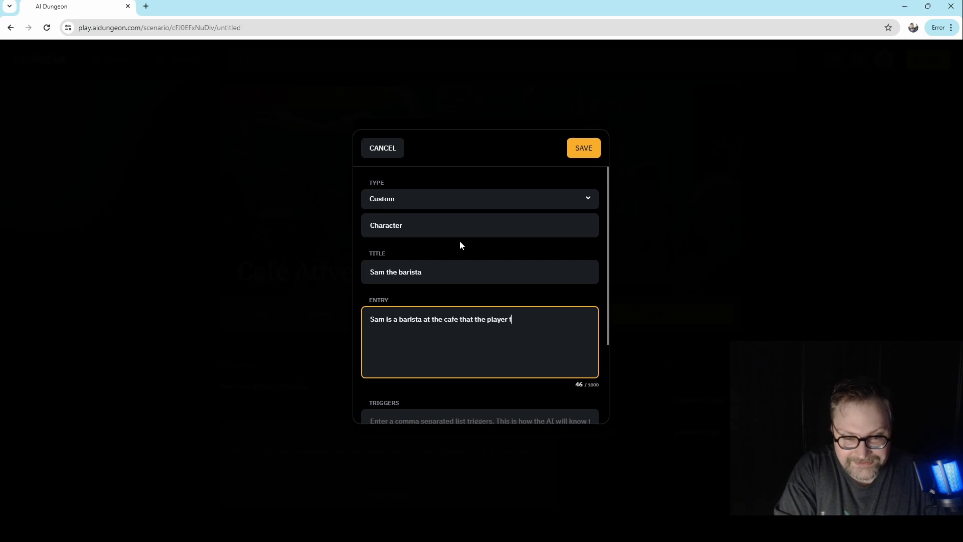
pyautogui.write('requents.  Sam')
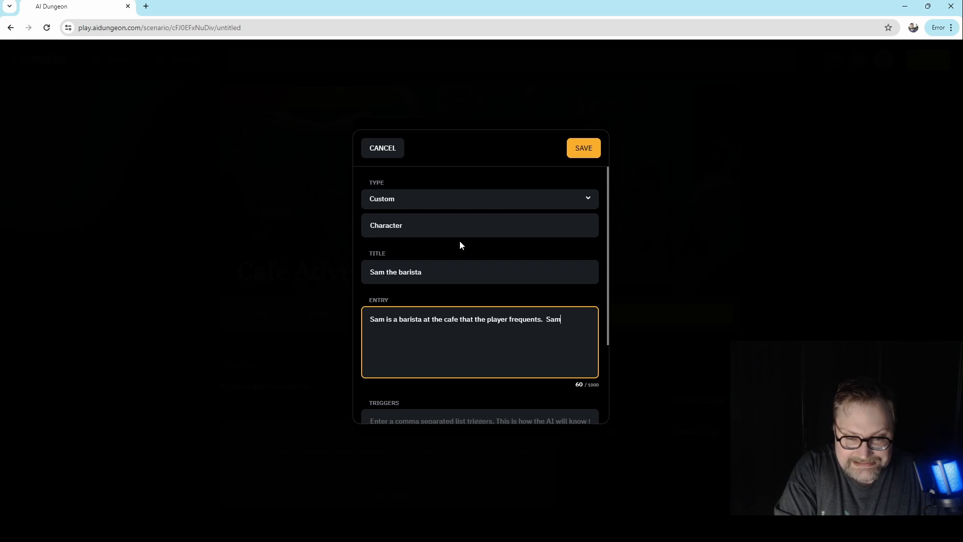
pyautogui.write(' is friends wi')
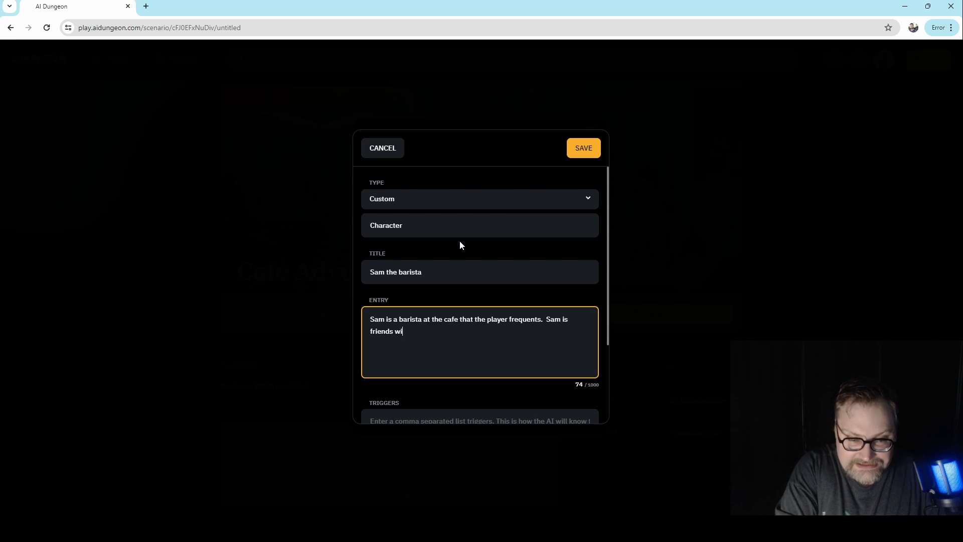
pyautogui.write('th the player')
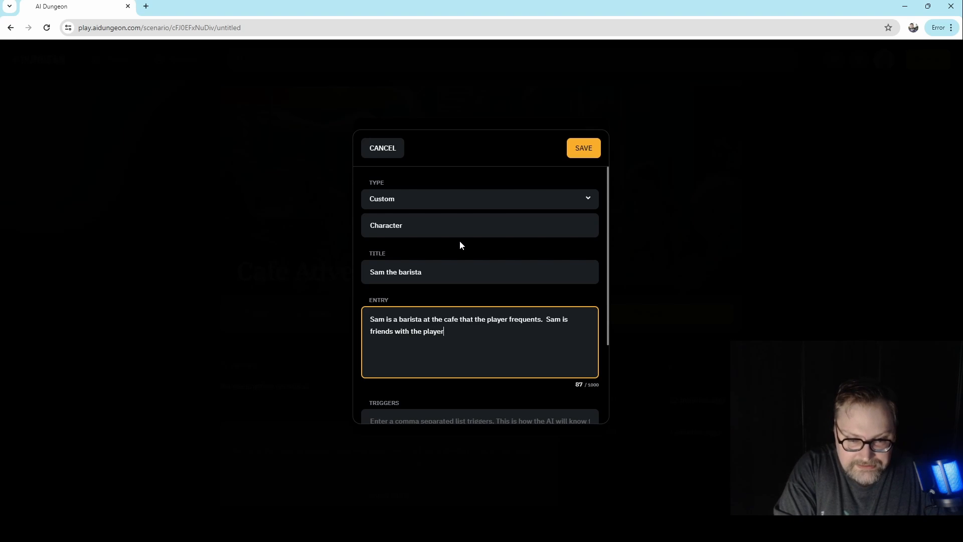
pyautogui.write(' and knows th')
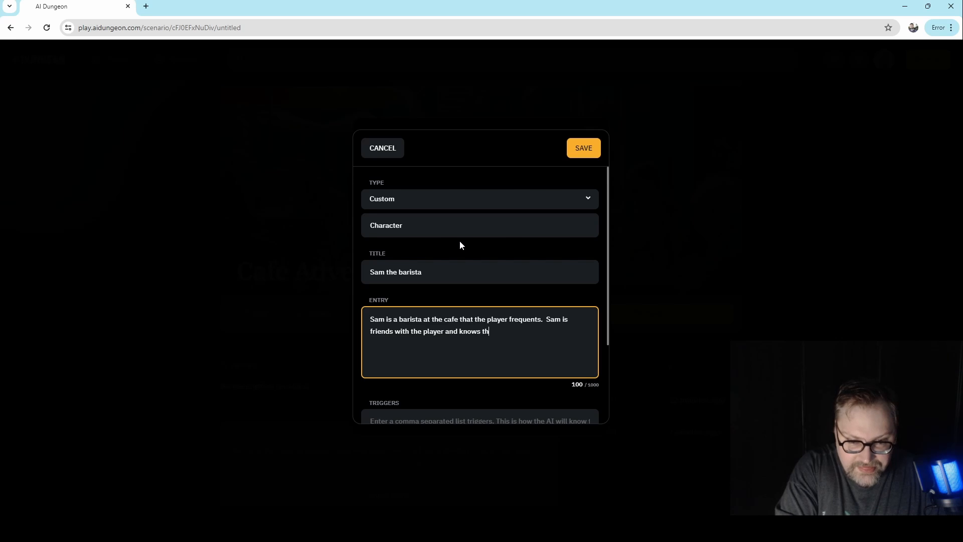
pyautogui.write('eir order by hea')
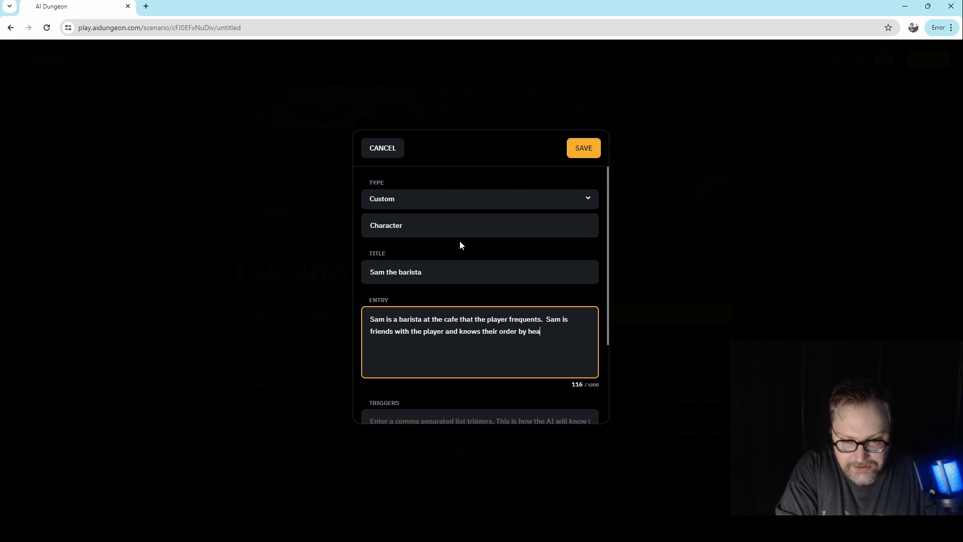
pyautogui.write('rt.  Sam ')
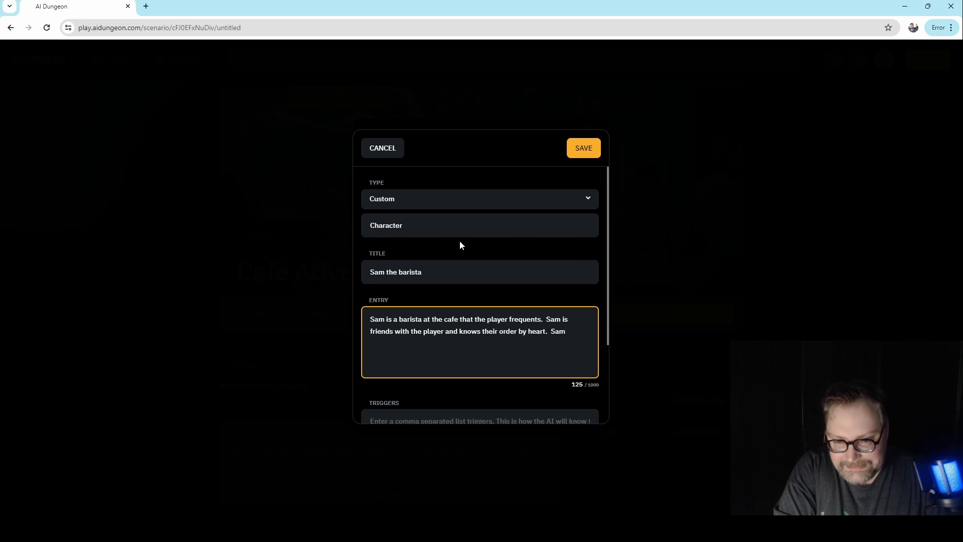
pyautogui.write('is cheerfu')
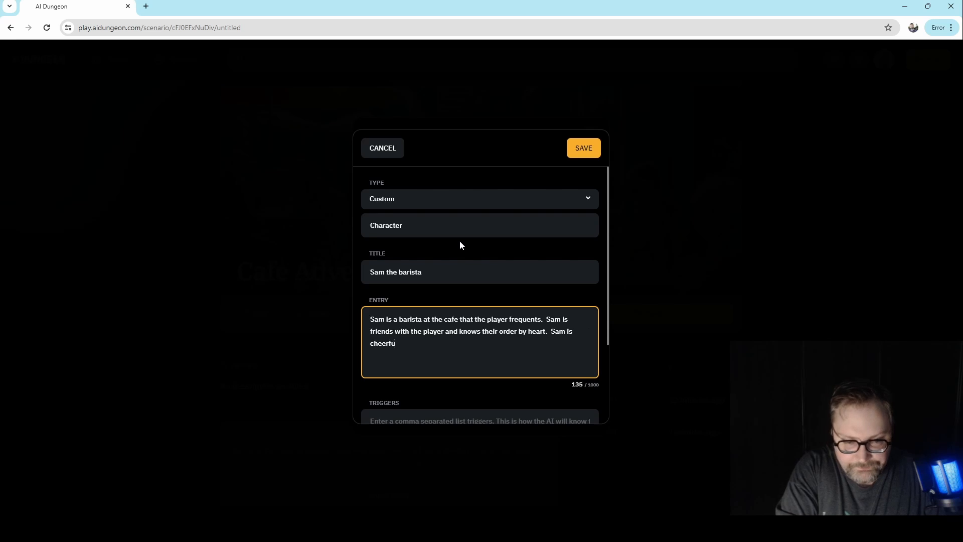
pyautogui.write('l and ')
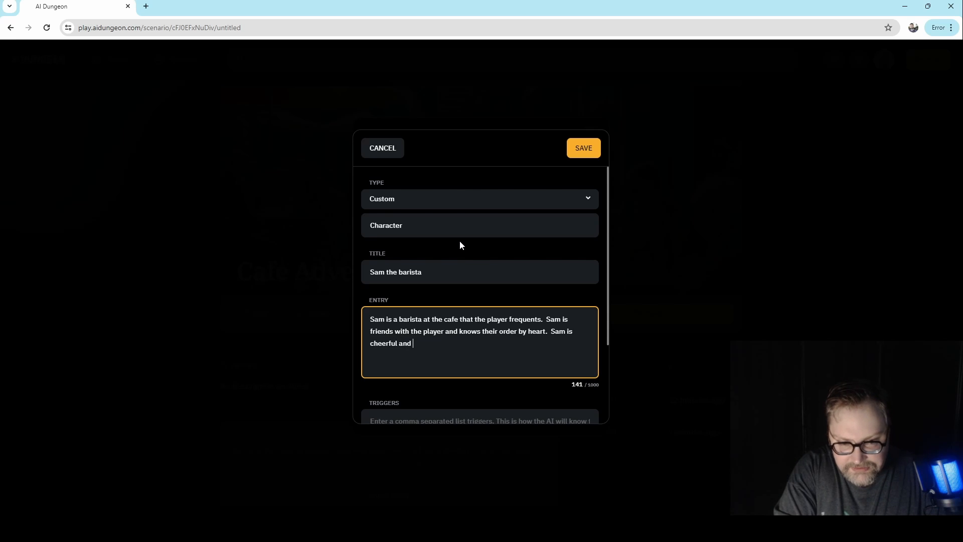
pyautogui.write('kind.')
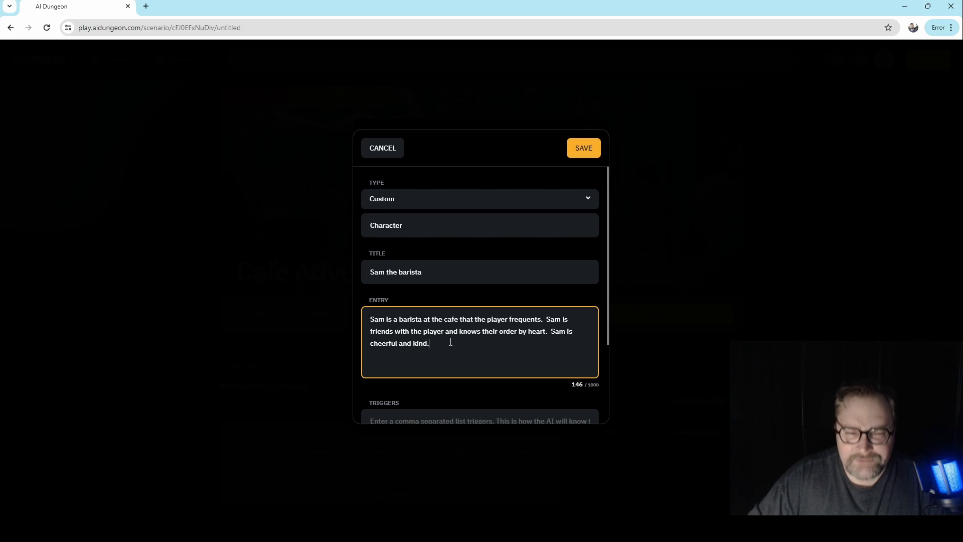
# - Replace the whole entry with a keyword-style description beginning "Sam, male barista, knows the player"
pyautogui.moveTo(429, 342); pyautogui.dragTo(376, 299)
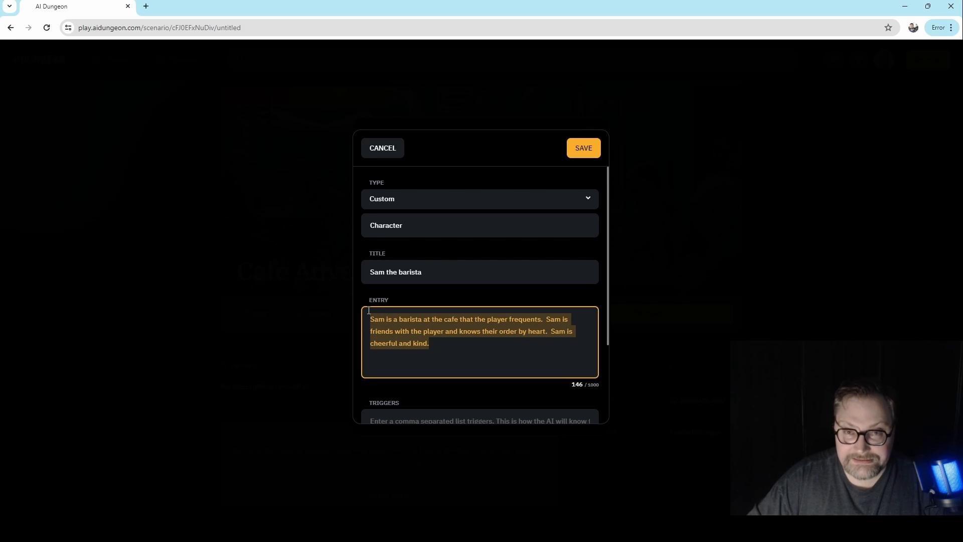
pyautogui.write('Sa')
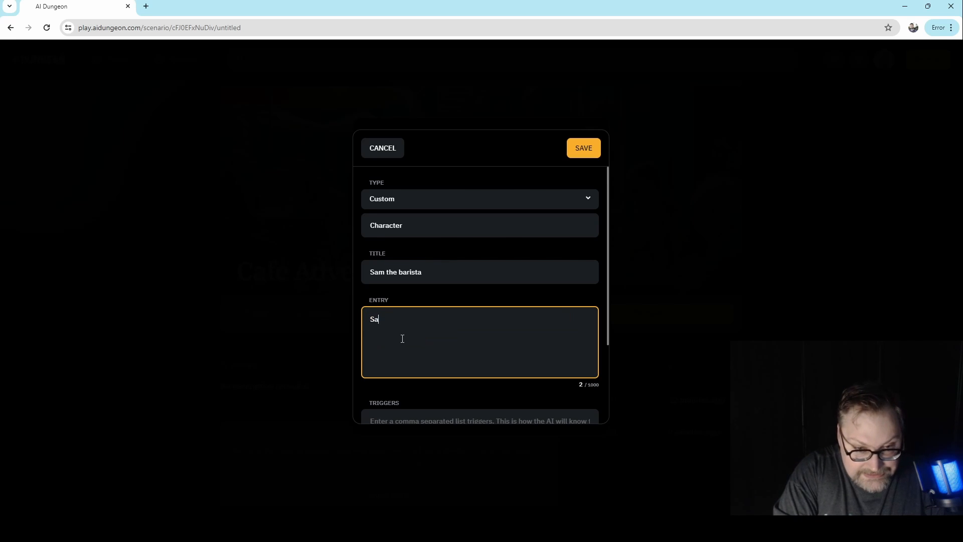
pyautogui.write('m, bar')
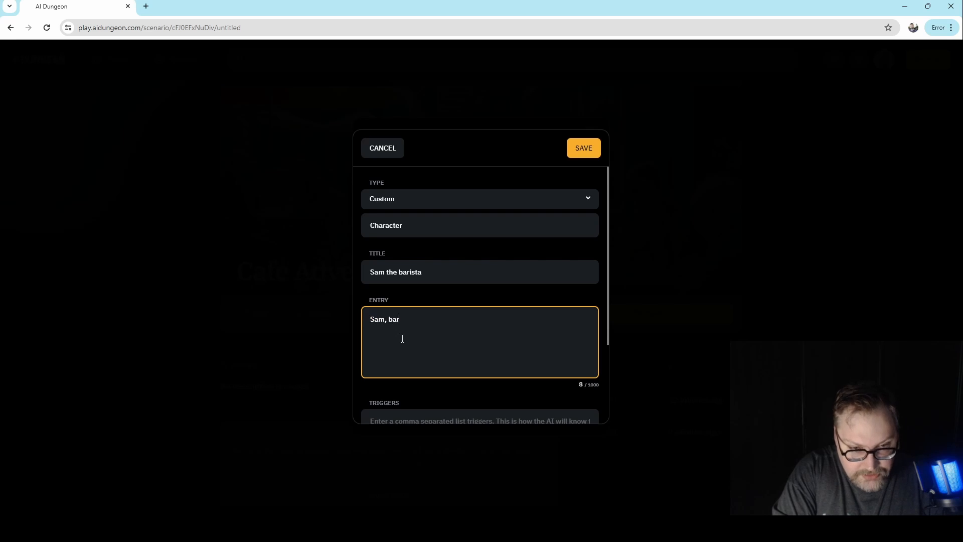
pyautogui.write('ista,')
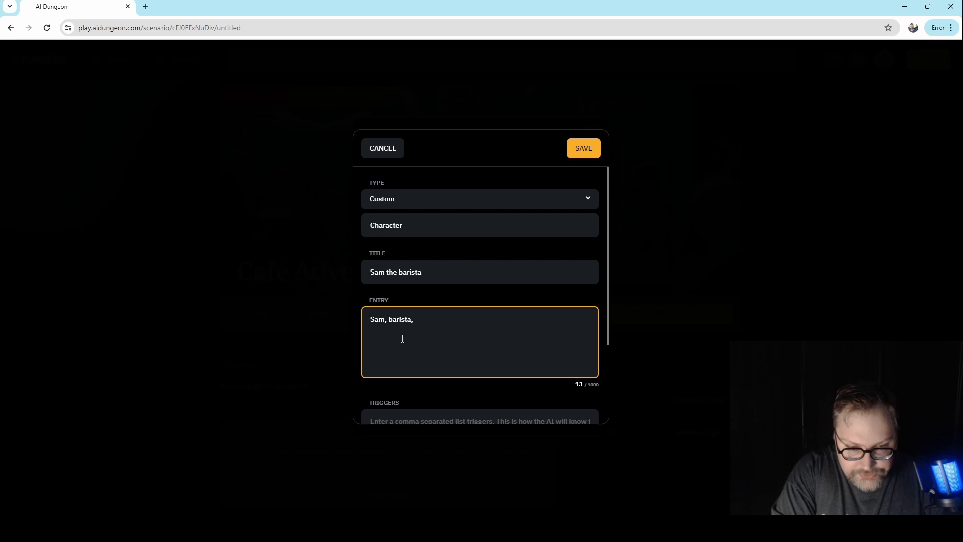
pyautogui.press('BackSpace')
pyautogui.press('BackSpace')
pyautogui.press('BackSpace')
pyautogui.press('BackSpace')
pyautogui.press('BackSpace')
pyautogui.press('BackSpace')
pyautogui.press('BackSpace')
pyautogui.press('BackSpace')
pyautogui.write('male')
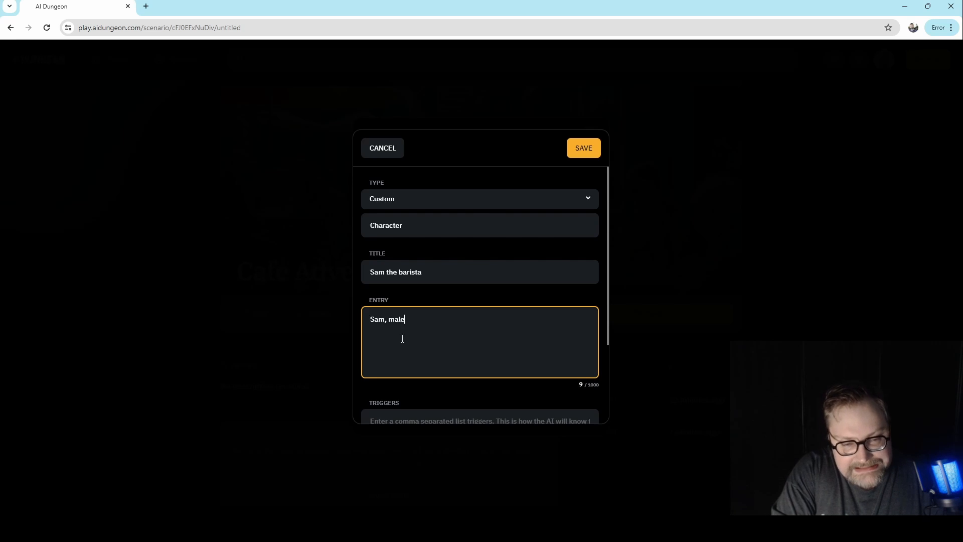
pyautogui.write(' barista')
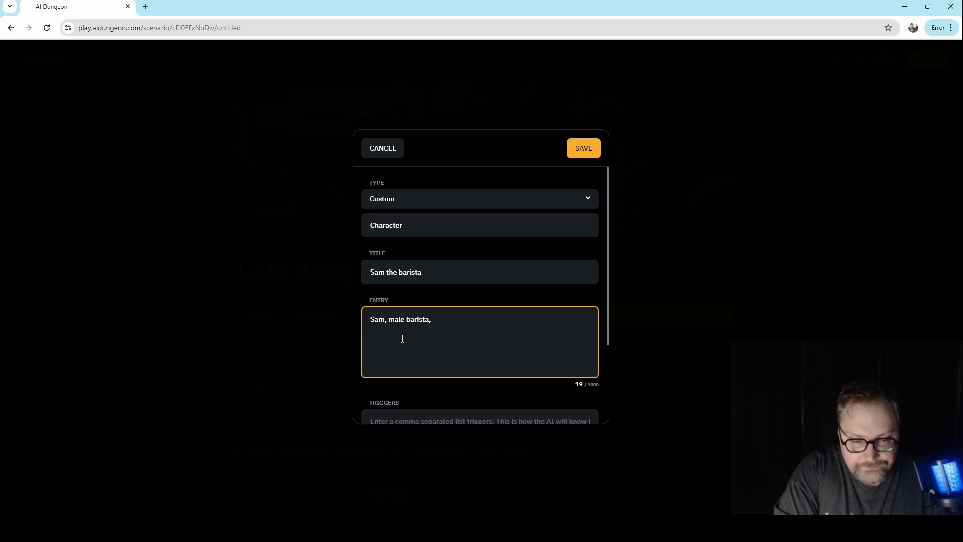
pyautogui.write(', knows the p')
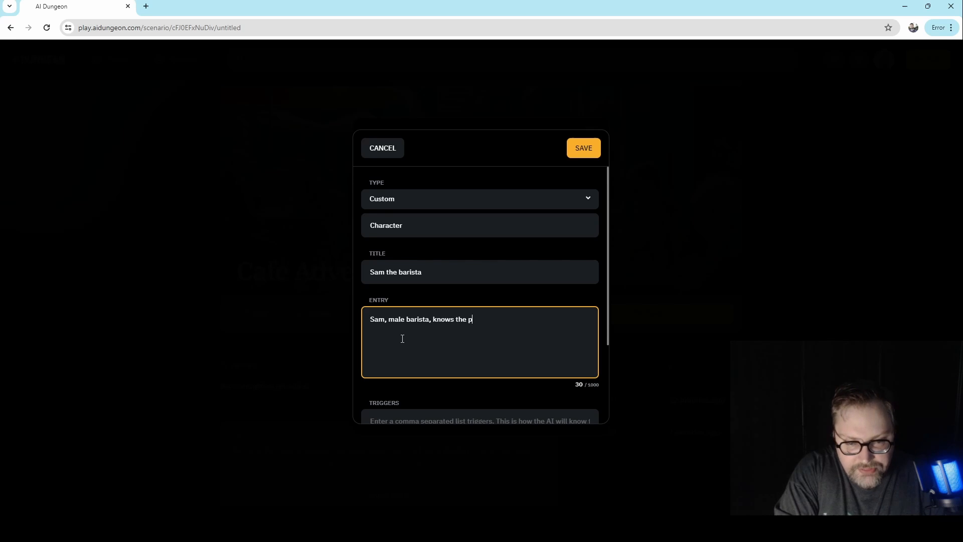
pyautogui.write('layer, friendy')
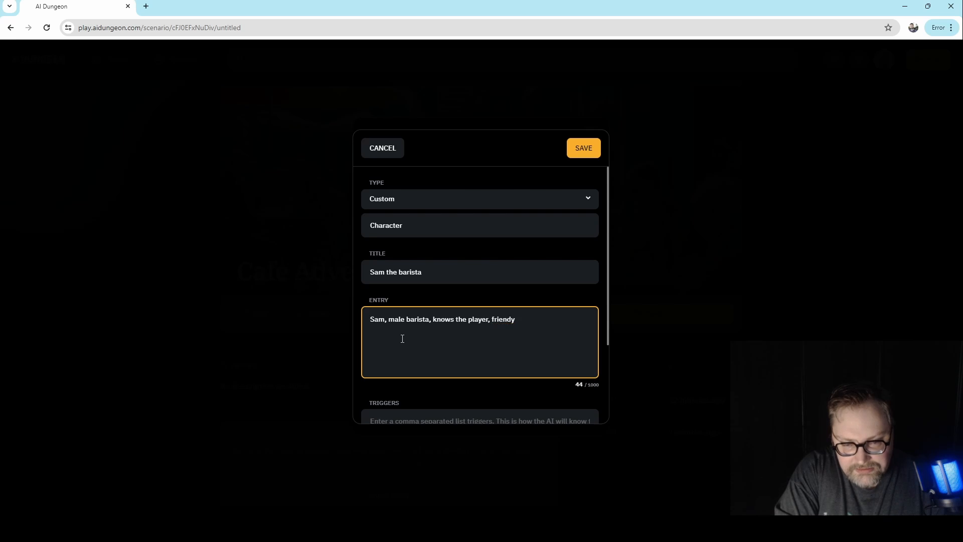
# - Complete the entry's comma-separated description of Sam with "friendly, kind, short brown hair."
pyautogui.press('BackSpace')
pyautogui.press('BackSpace')
pyautogui.write('dly, ')
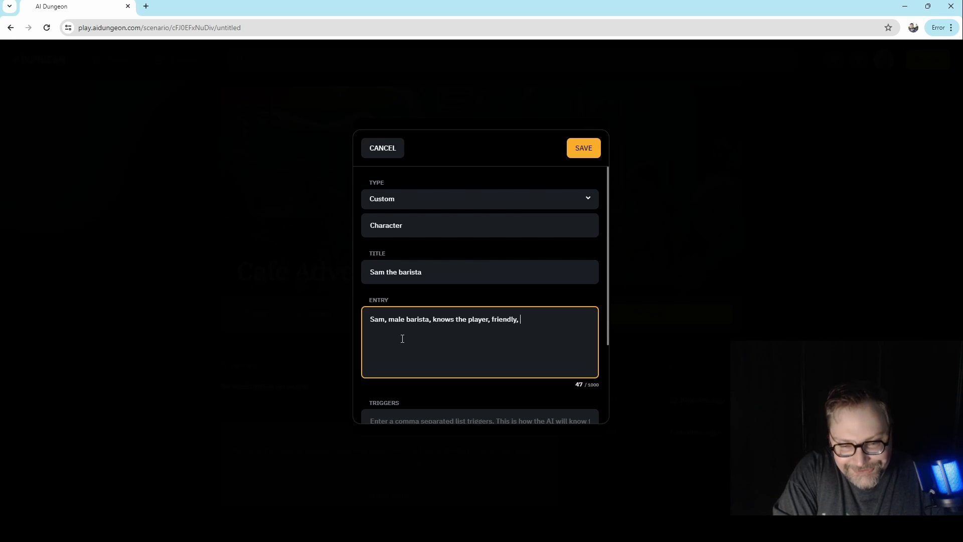
pyautogui.write('kind')
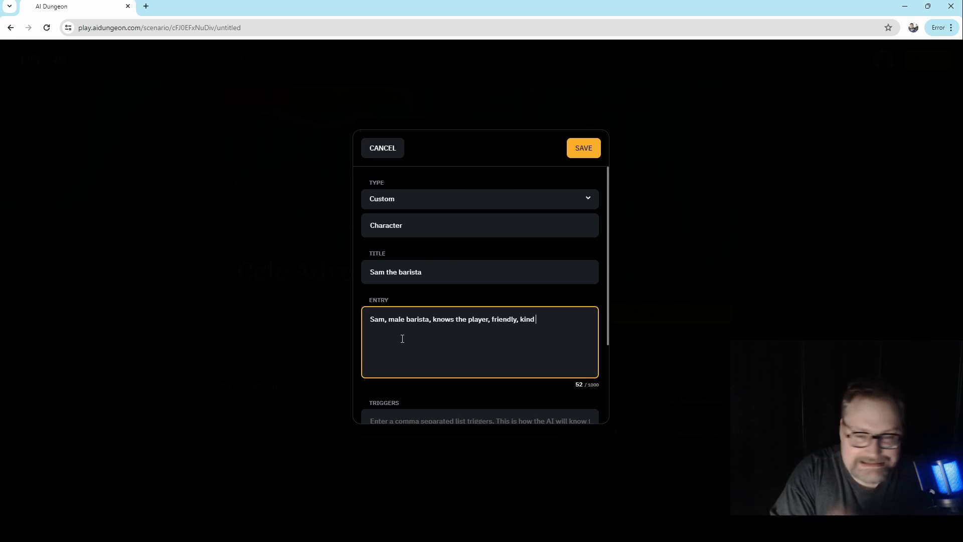
pyautogui.write(' and has ')
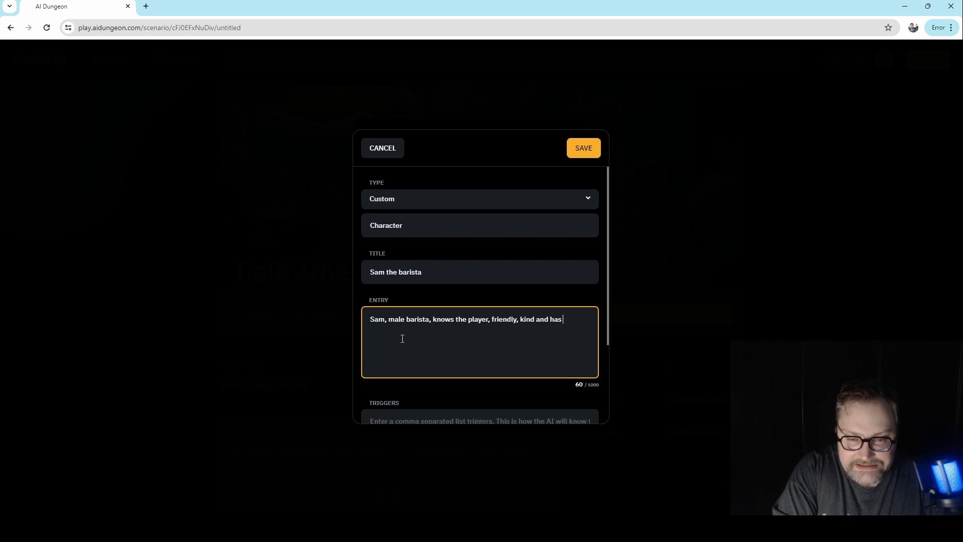
pyautogui.write('short')
pyautogui.press('BackSpace')
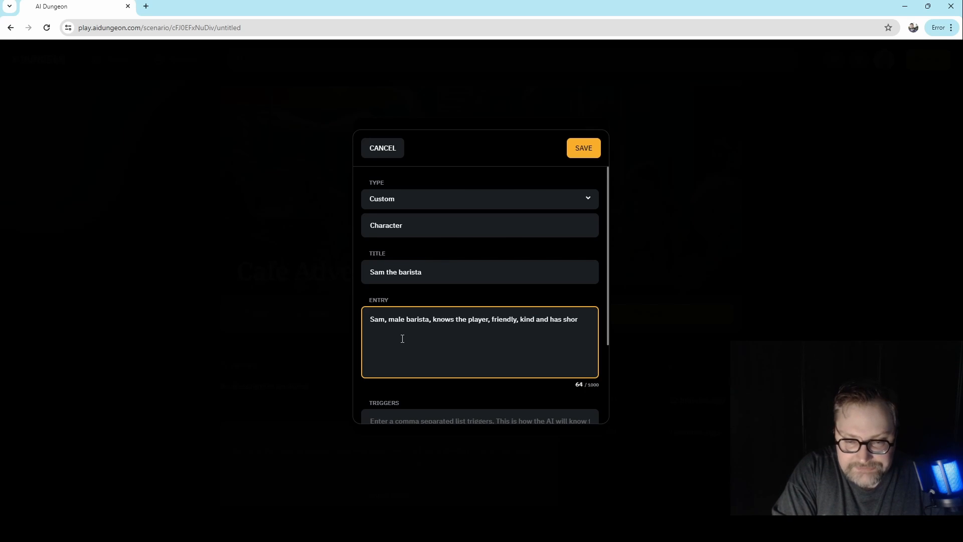
pyautogui.press('BackSpace')
pyautogui.press('BackSpace')
pyautogui.press('BackSpace')
pyautogui.press('BackSpace')
pyautogui.press('BackSpace')
pyautogui.press('BackSpace')
pyautogui.press('BackSpace')
pyautogui.press('BackSpace')
pyautogui.press('BackSpace')
pyautogui.press('BackSpace')
pyautogui.press('BackSpace')
pyautogui.press('BackSpace')
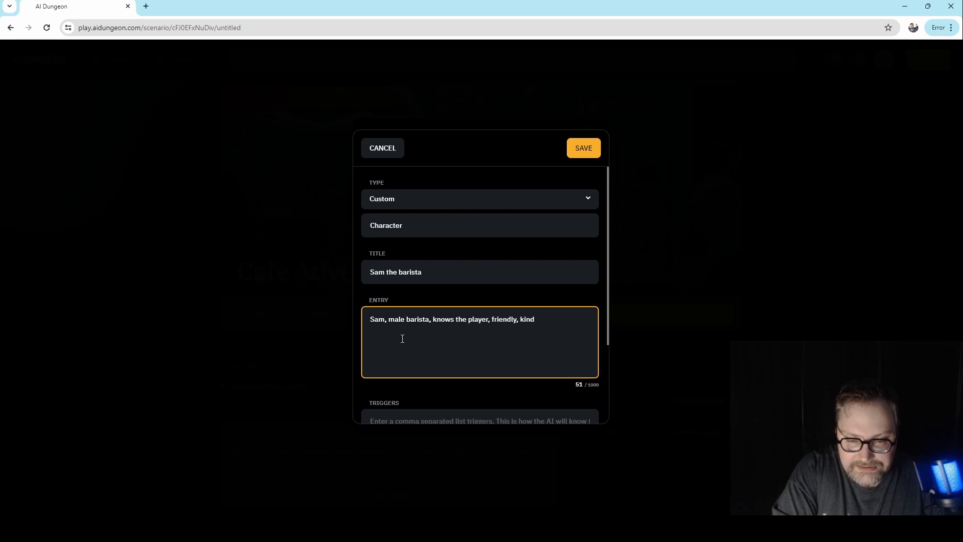
pyautogui.write('short brown')
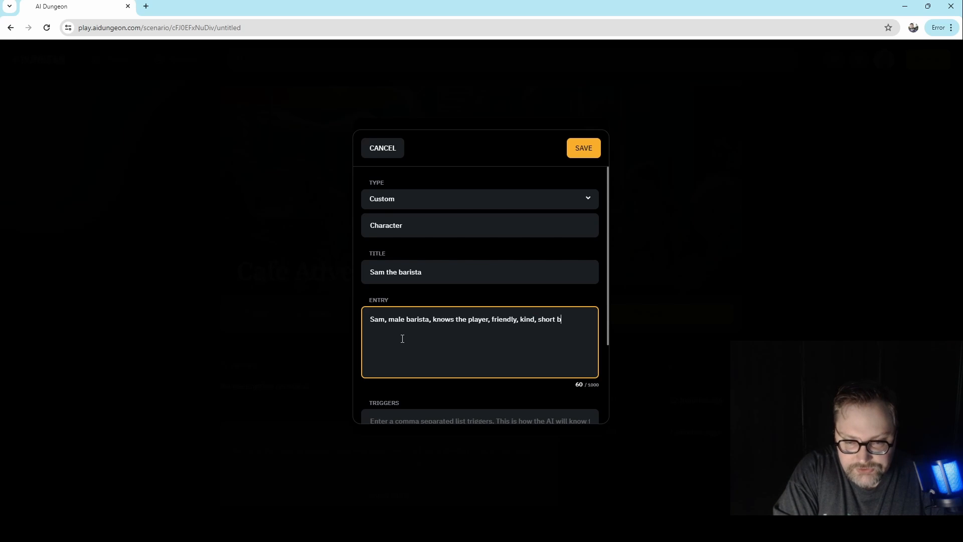
pyautogui.write('ir.')
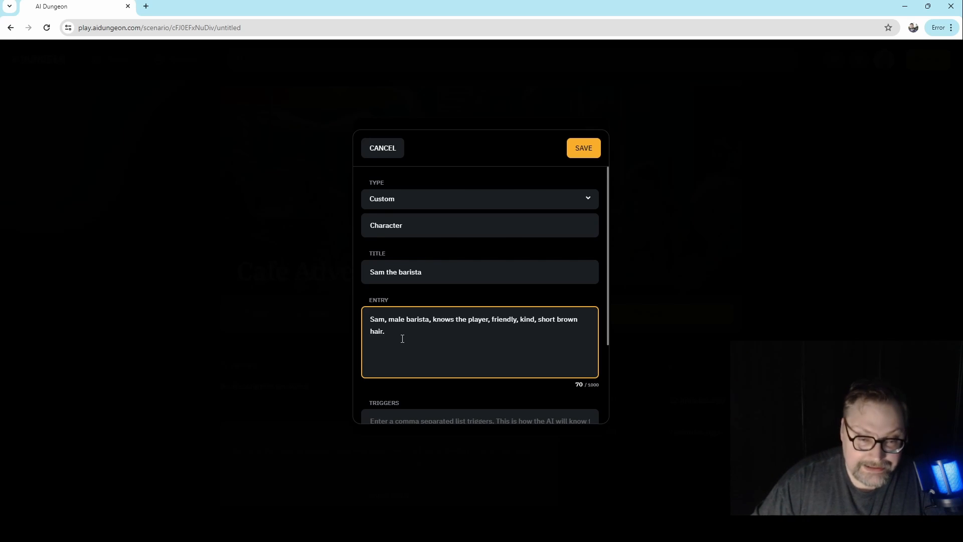
# - Add the surname "Samson" to the story card's title so it reads "Sam Samson the barista"
pyautogui.scroll(-2, 395, 331)
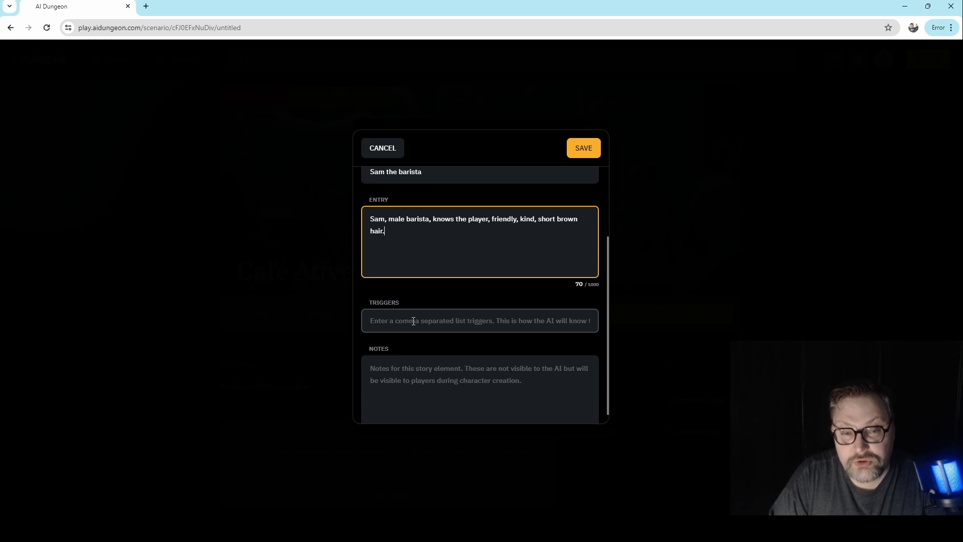
pyautogui.click(414, 321)
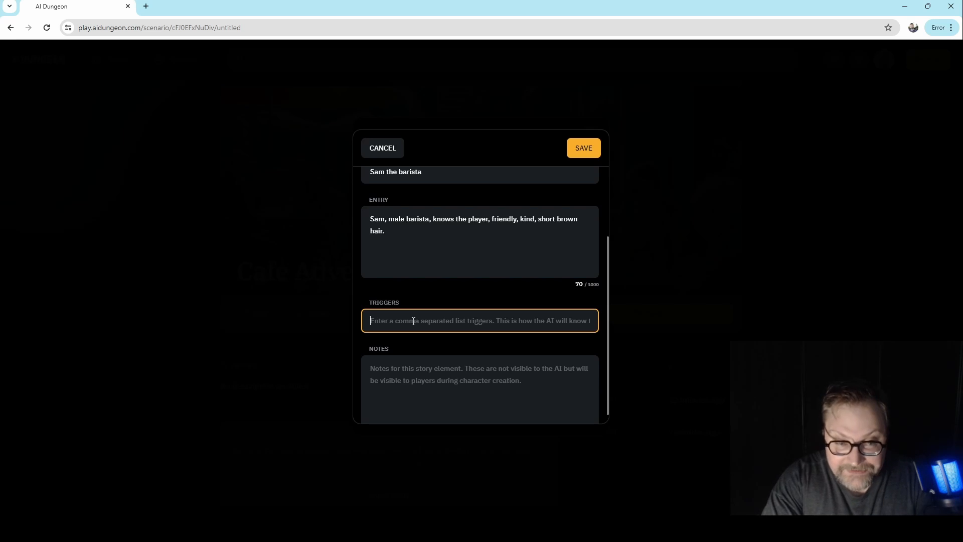
pyautogui.click(391, 171)
pyautogui.scroll(2, 401, 254)
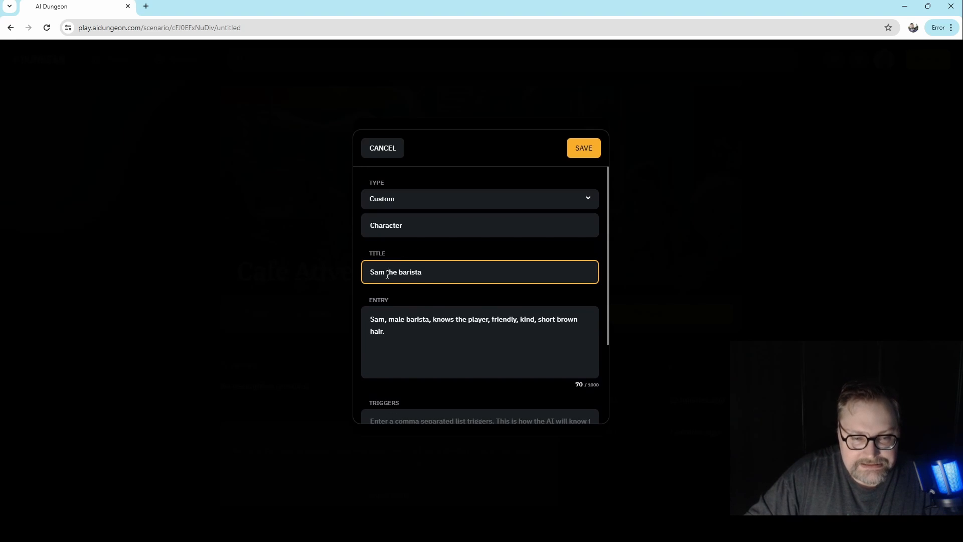
pyautogui.write('Samson')
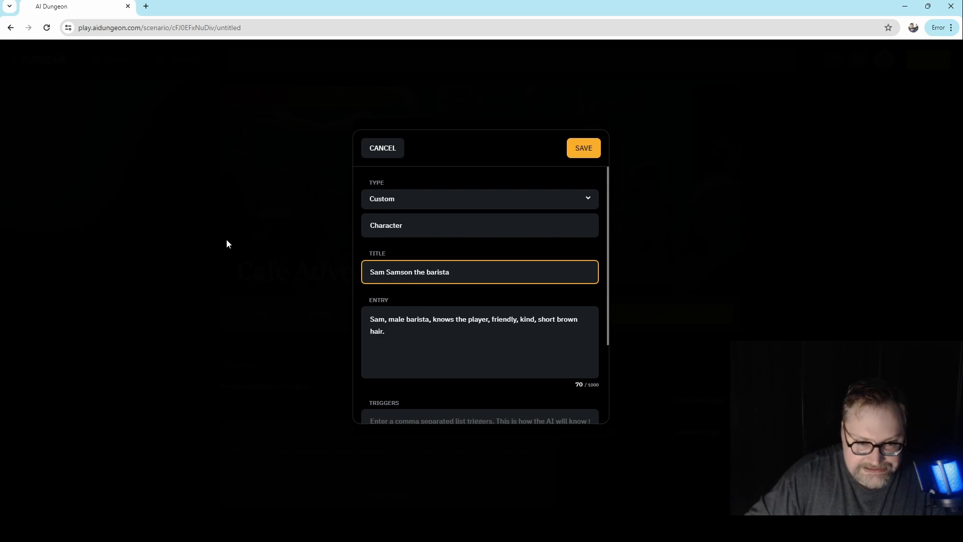
# - Add the surname in the story card's entry so its description begins with "Sam Samson"
pyautogui.click(383, 319)
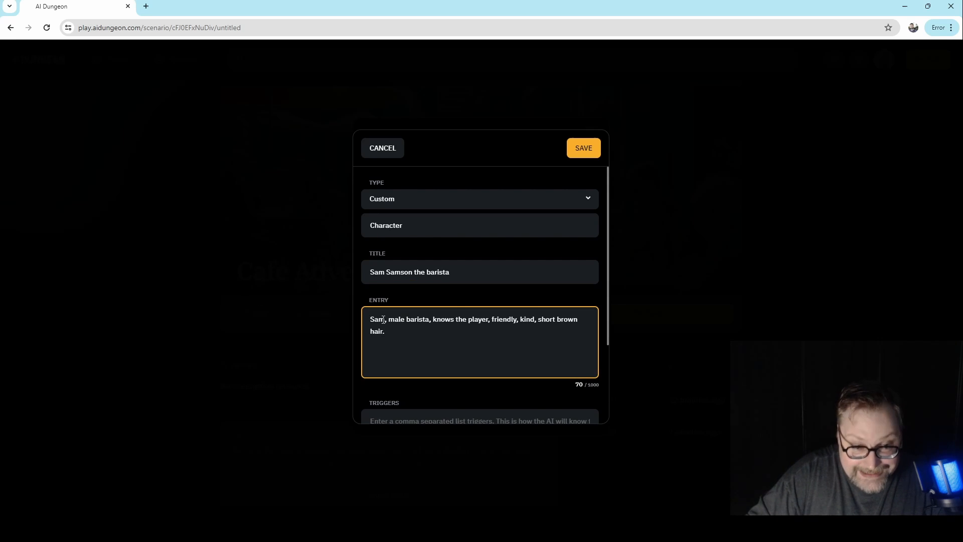
pyautogui.press('BackSpace')
pyautogui.press('BackSpace')
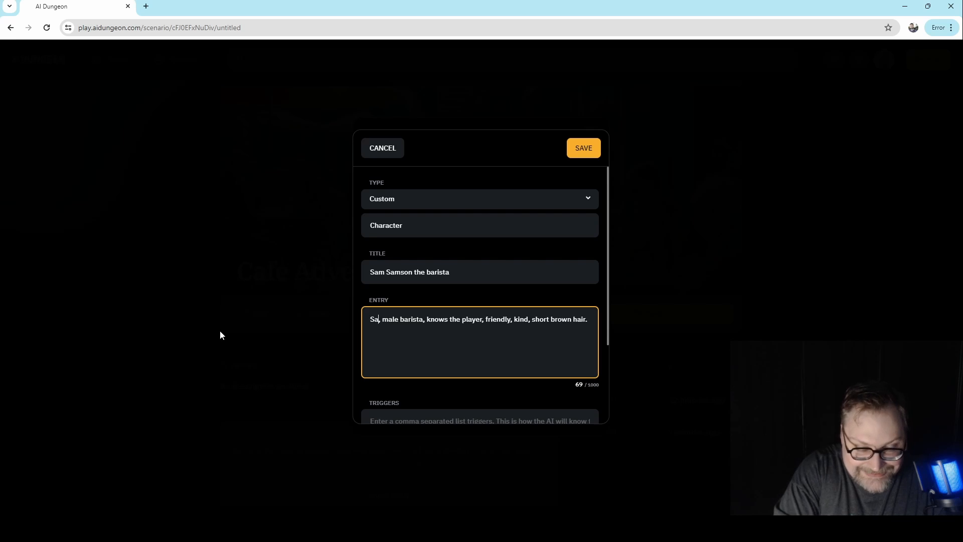
pyautogui.write('m Samson')
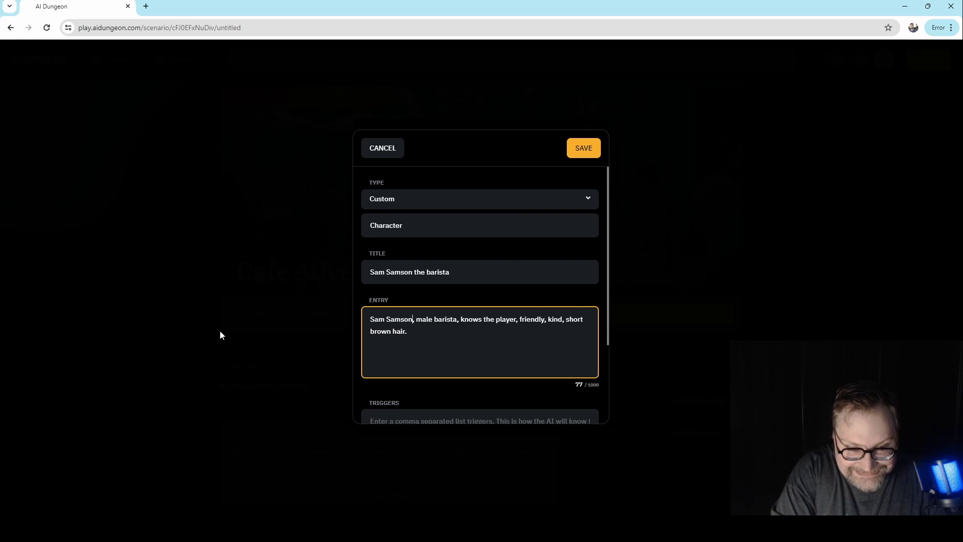
# - Set the story card's triggers to "sam, samson, cafe, barista"
pyautogui.scroll(-2, 516, 243)
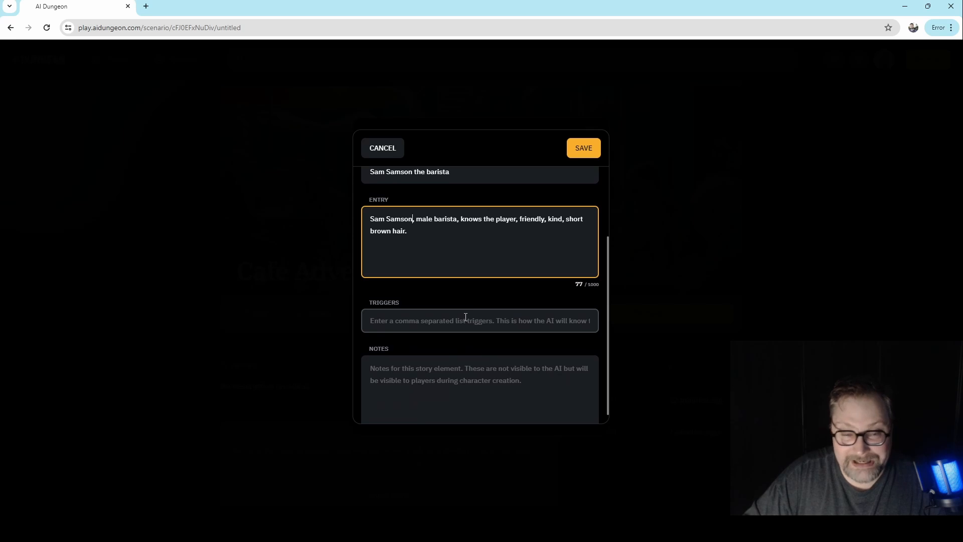
pyautogui.click(485, 321)
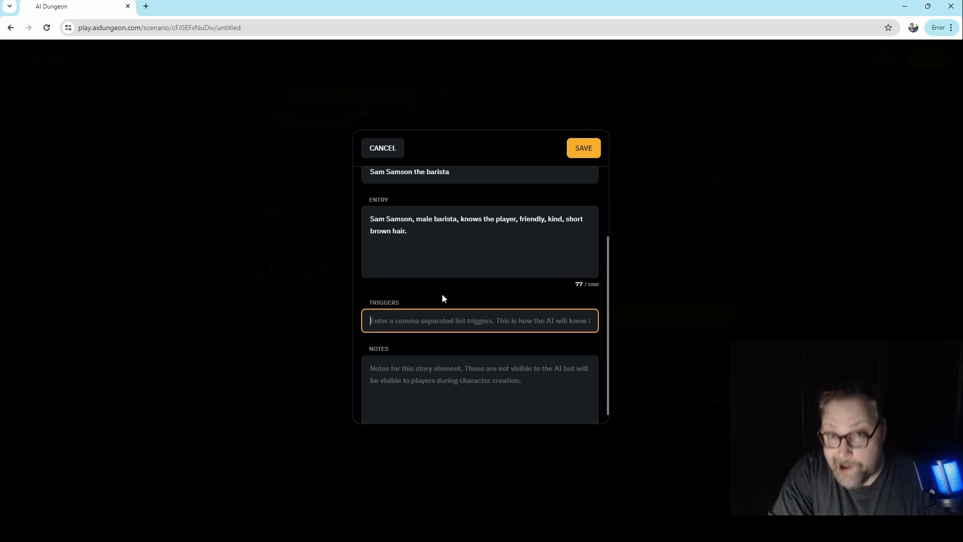
pyautogui.write('sam')
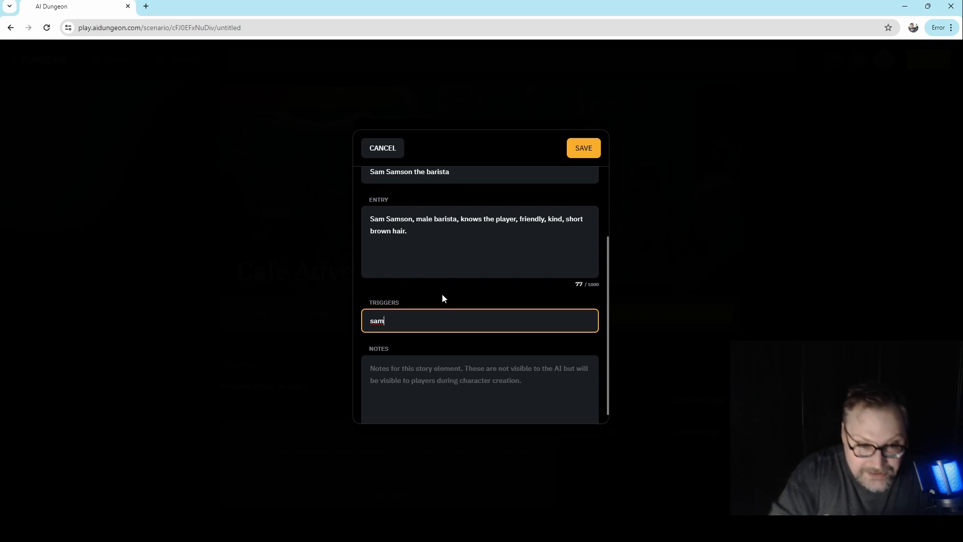
pyautogui.write('samson')
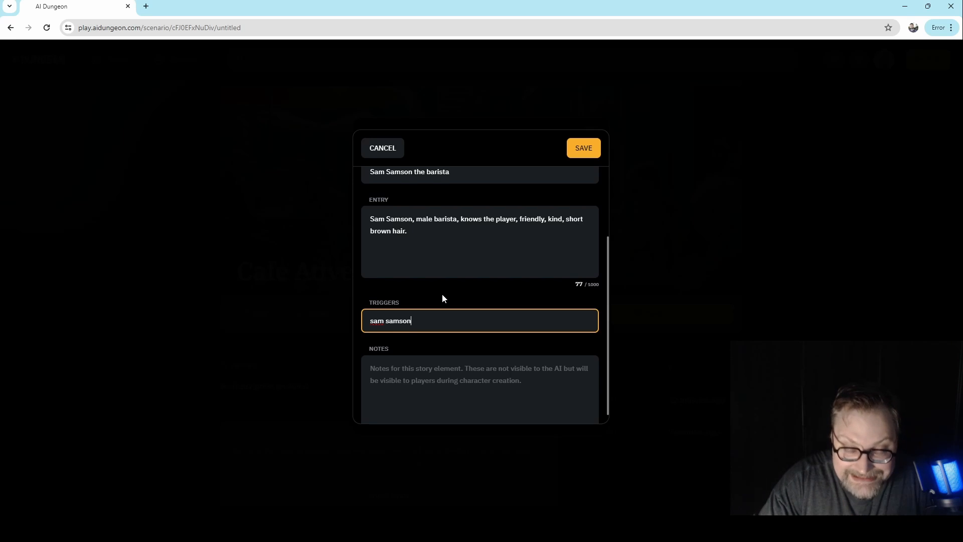
pyautogui.press('BackSpace')
pyautogui.press('BackSpace')
pyautogui.press('BackSpace')
pyautogui.press('BackSpace')
pyautogui.press('BackSpace')
pyautogui.press('BackSpace')
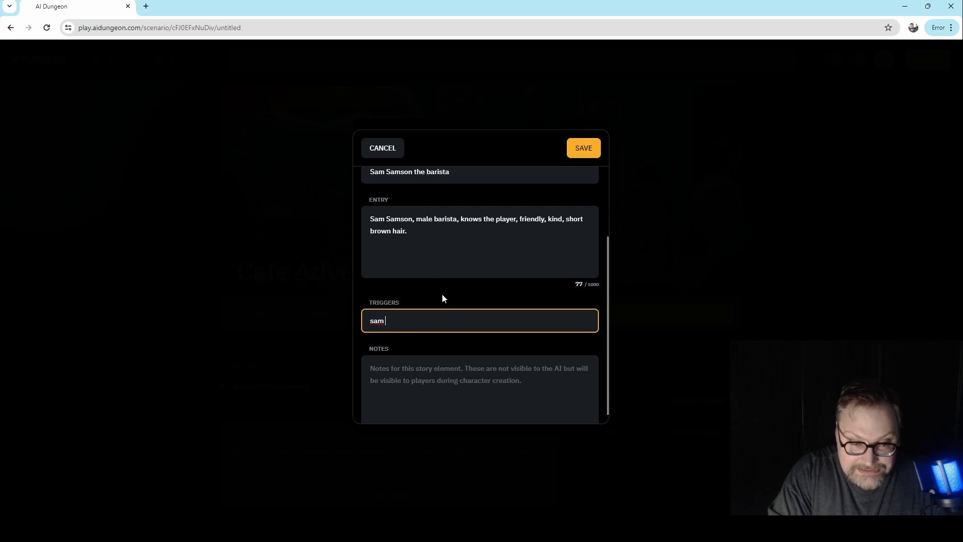
pyautogui.press('BackSpace')
pyautogui.write(', sams')
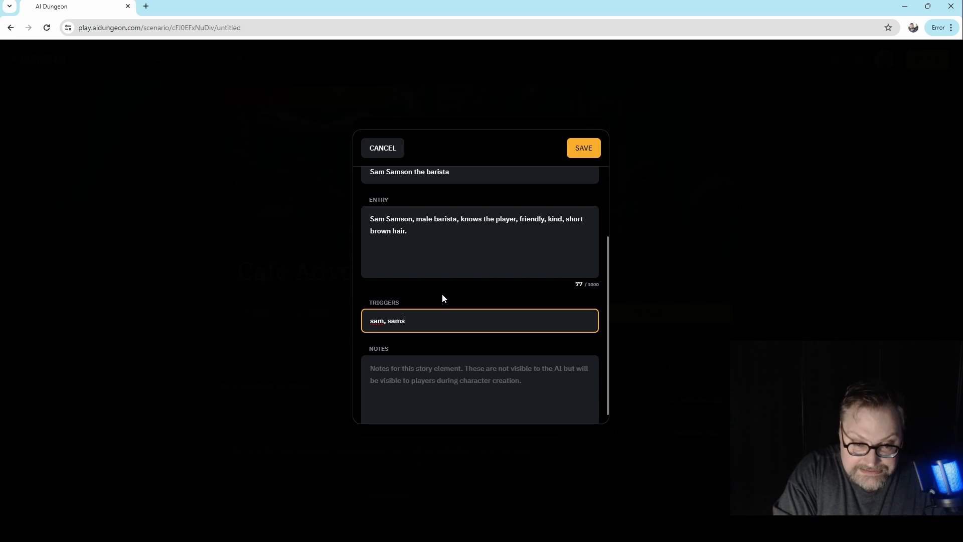
pyautogui.write('on')
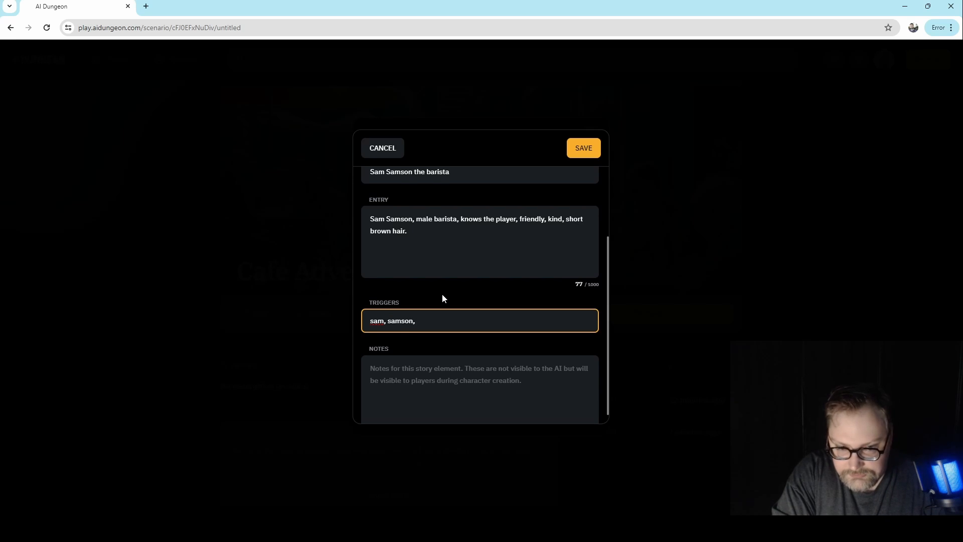
pyautogui.write(', cafe, barist')
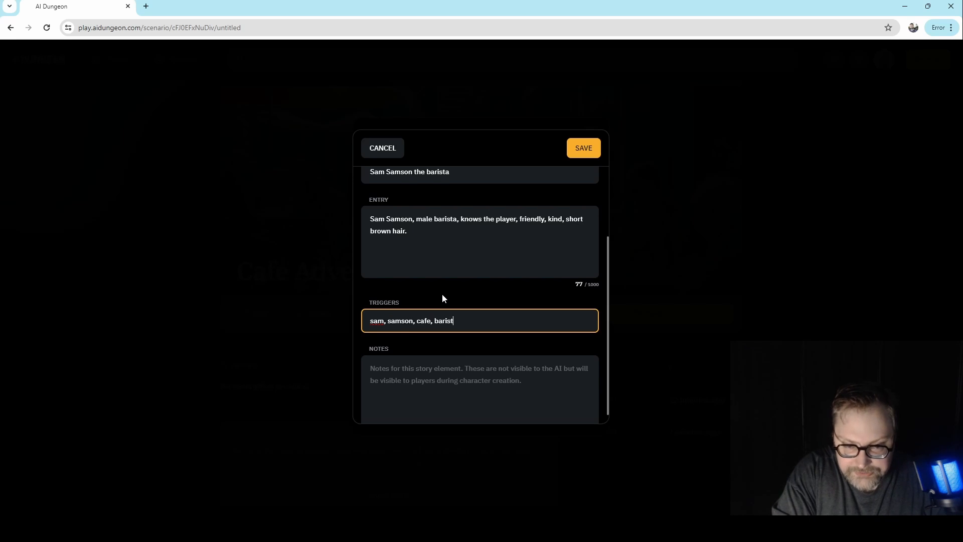
pyautogui.write('a')
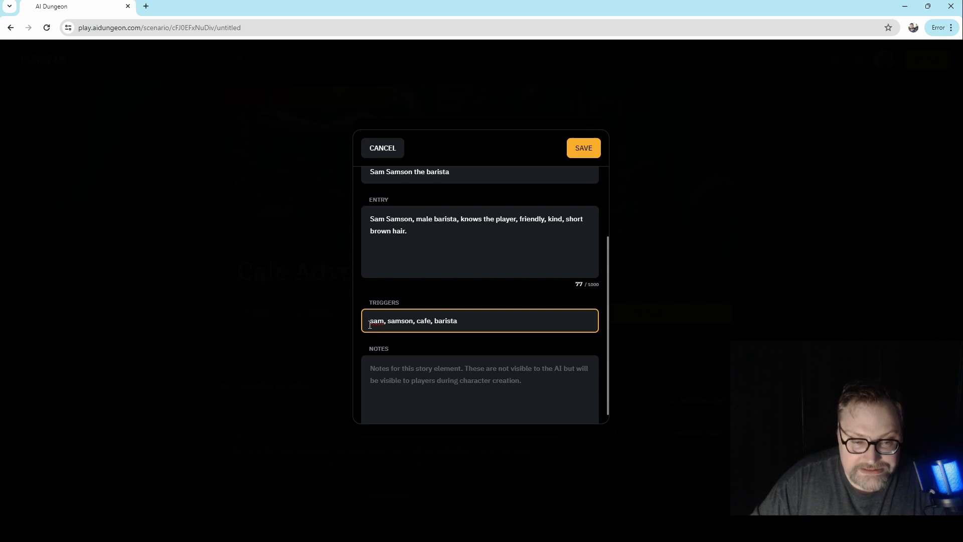
# - Review each trigger word of the Sam Samson story card and the empty notes field
pyautogui.doubleClick(374, 323)
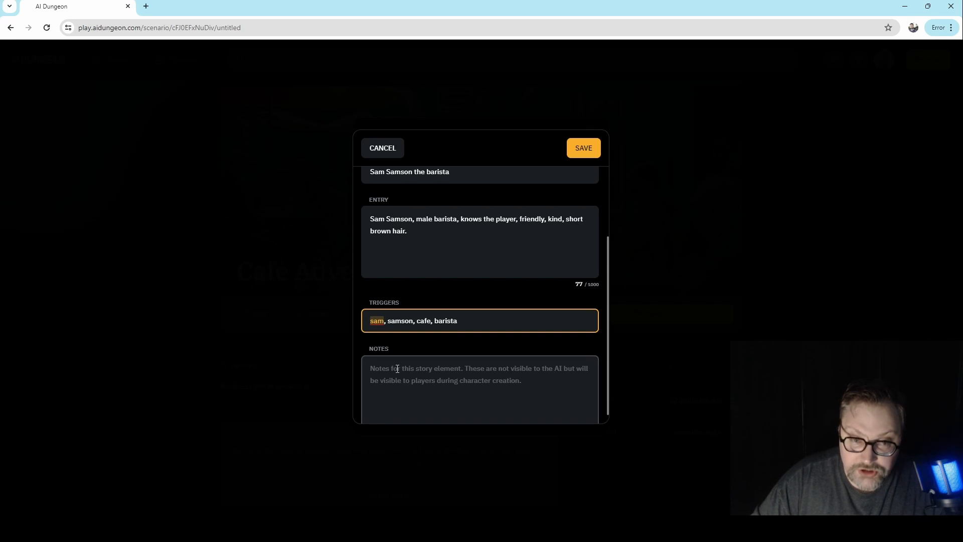
pyautogui.doubleClick(400, 321)
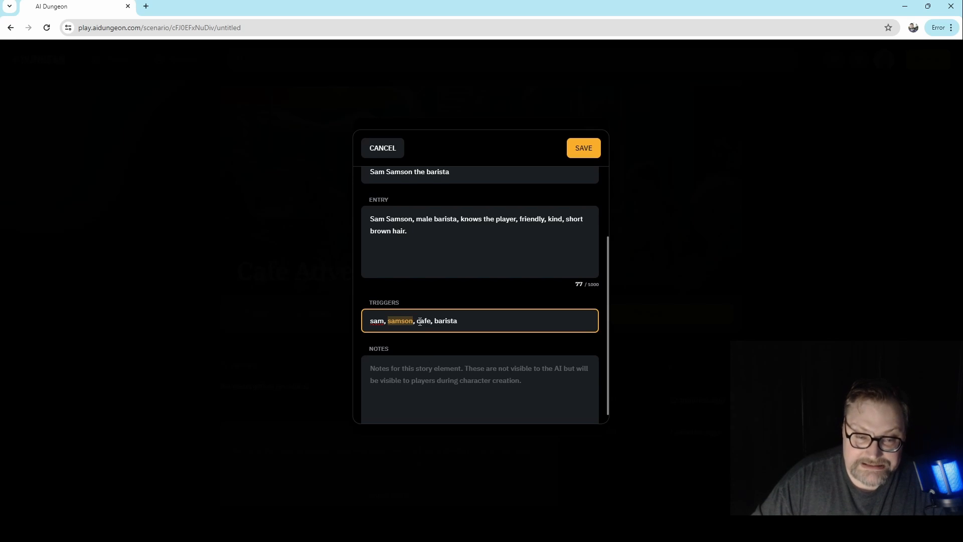
pyautogui.moveTo(418, 321); pyautogui.dragTo(429, 320)
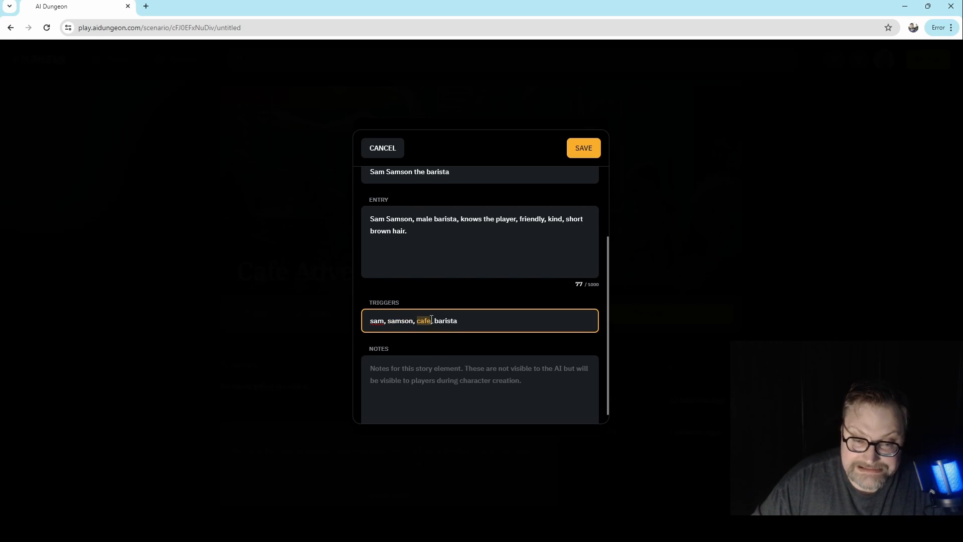
pyautogui.moveTo(433, 320); pyautogui.dragTo(459, 317)
pyautogui.click(480, 324)
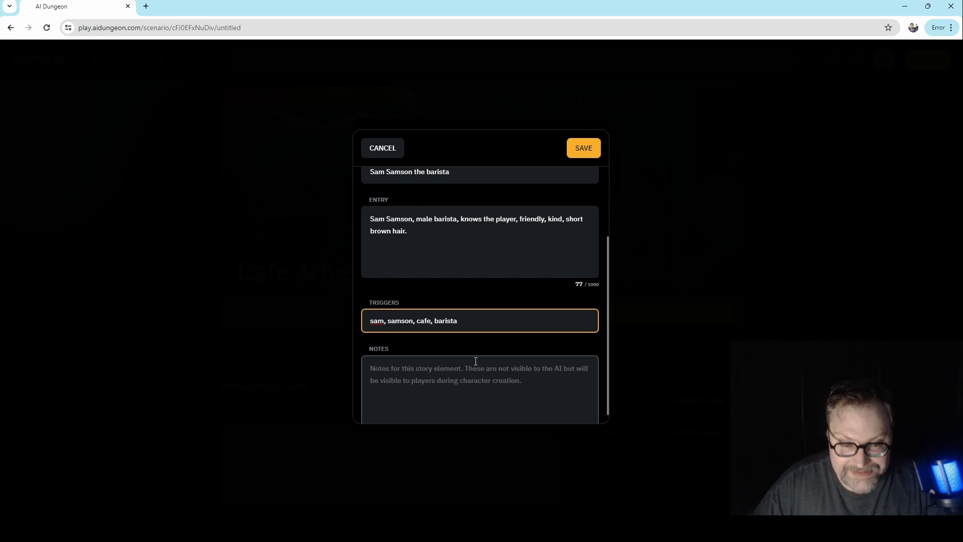
pyautogui.click(460, 380)
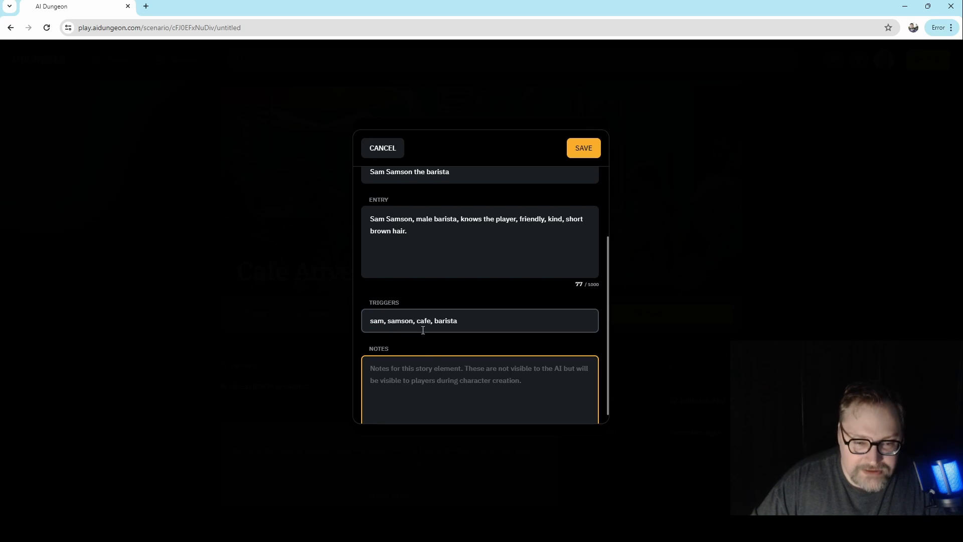
pyautogui.click(398, 326)
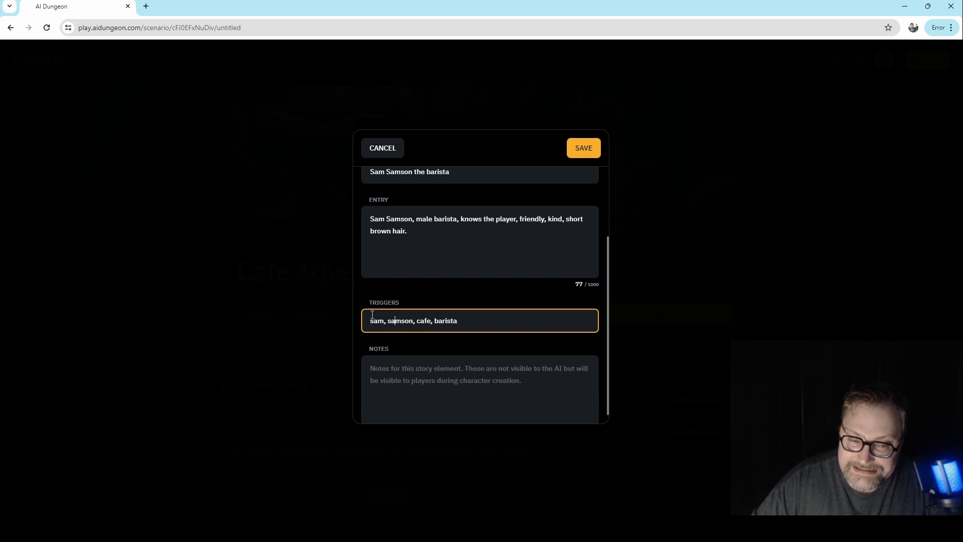
pyautogui.moveTo(371, 320); pyautogui.dragTo(382, 319)
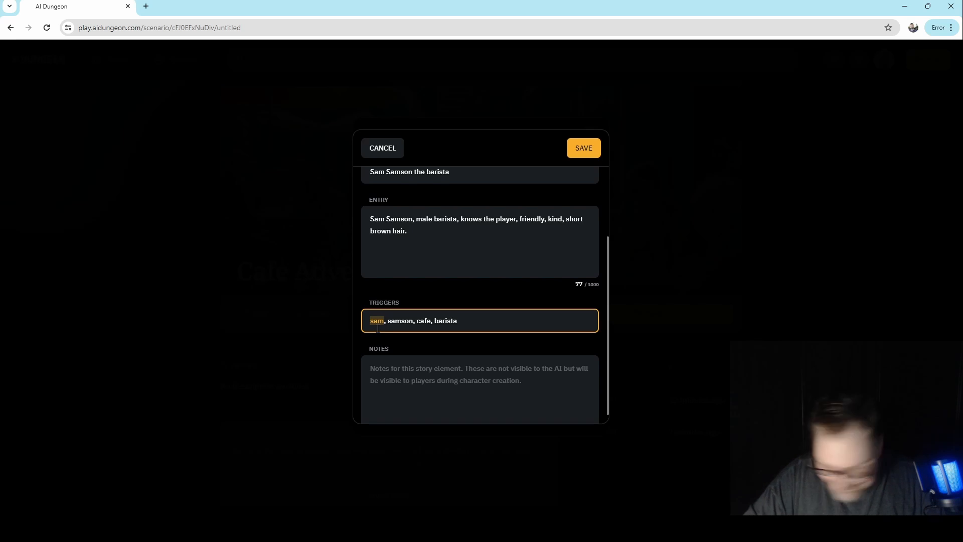
pyautogui.click(476, 346)
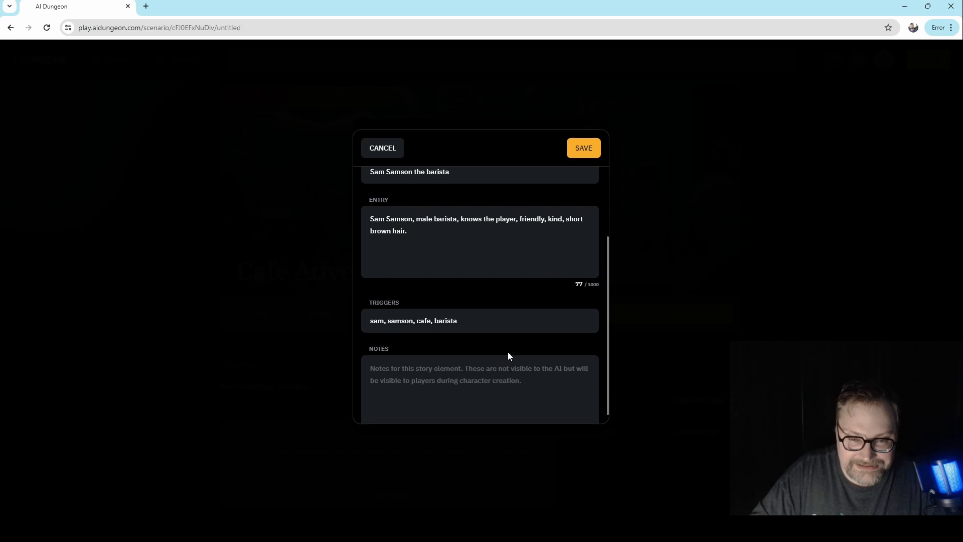
# - Save the Sam Samson story card and create a new story card of type Location without auto-generation
pyautogui.scroll(1, 501, 351)
pyautogui.click(590, 152)
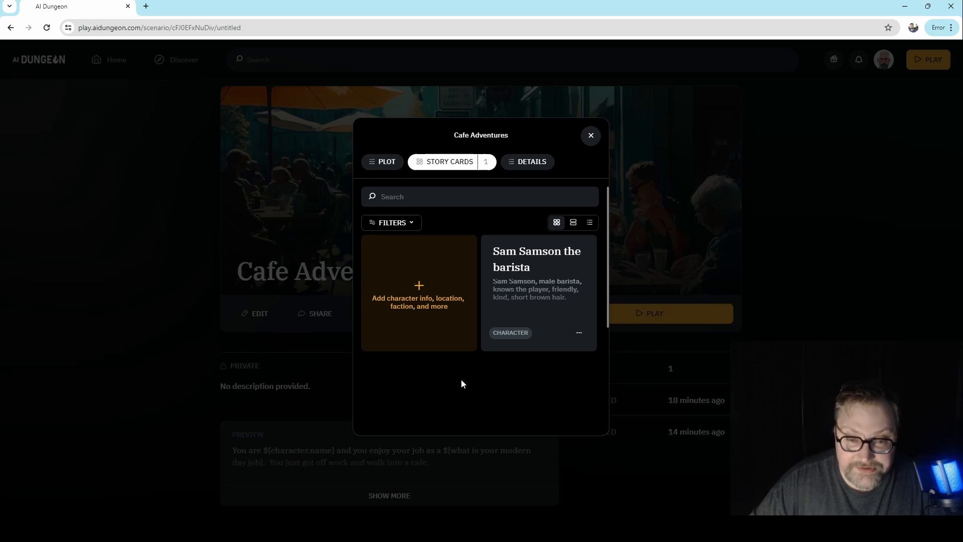
pyautogui.click(431, 311)
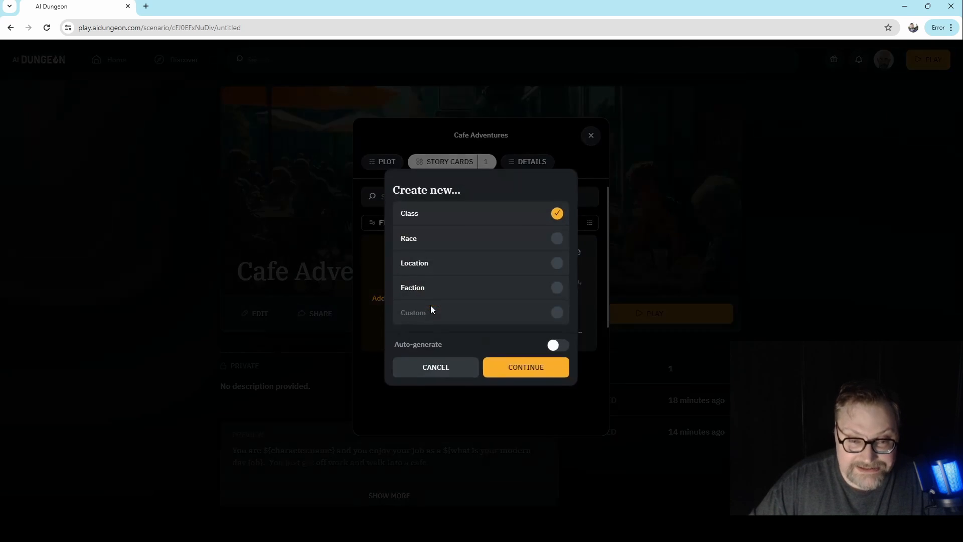
pyautogui.click(533, 271)
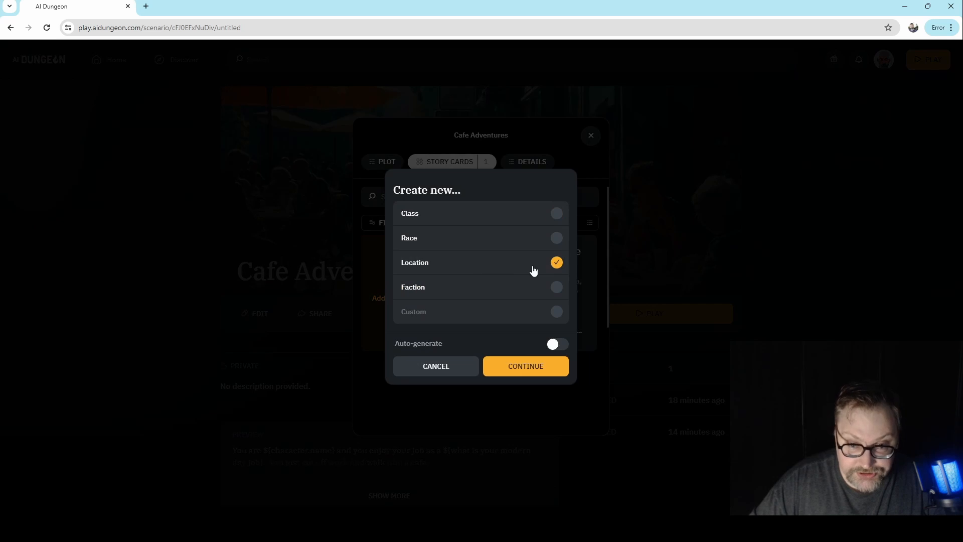
pyautogui.click(520, 367)
# - Title the location card "Cafe" and write the entry "Cafe is the coffee shop that the player visits daily, Sam Samson works there."
pyautogui.click(441, 248)
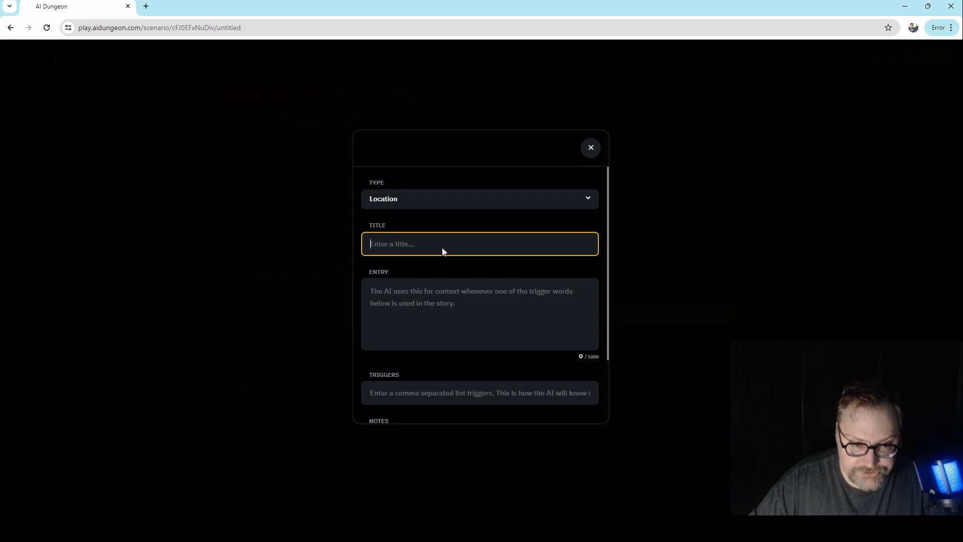
pyautogui.write('Cafe')
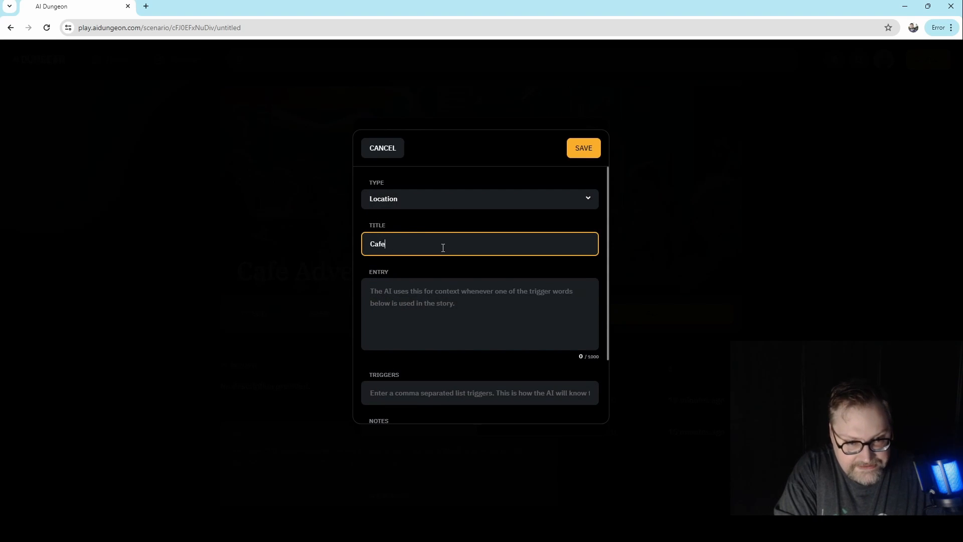
pyautogui.press('Tab')
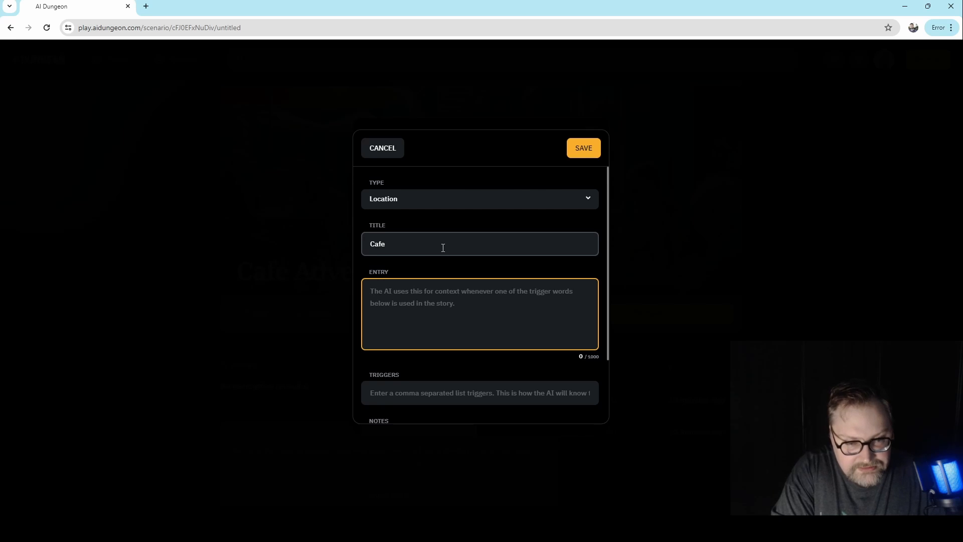
pyautogui.write('Cafe is the coffe')
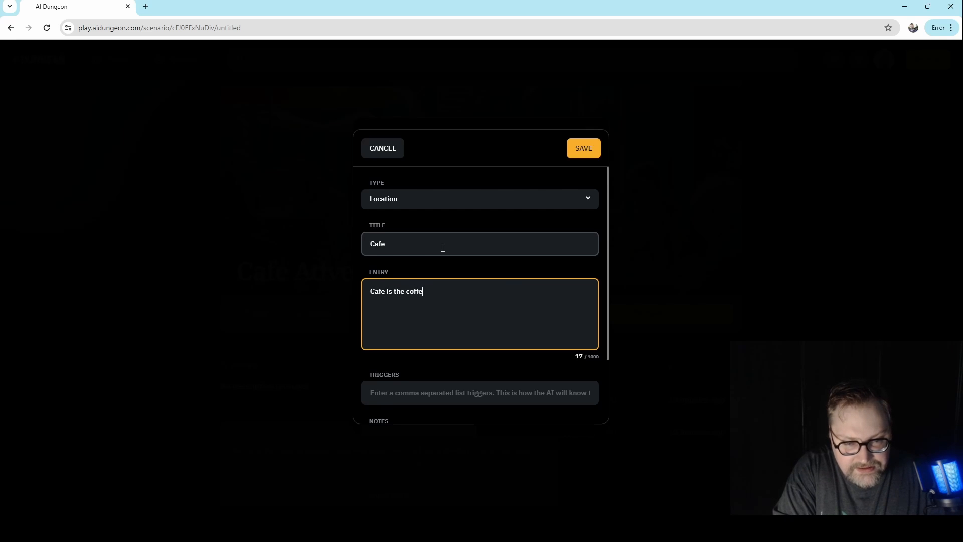
pyautogui.write('e shop that the pl')
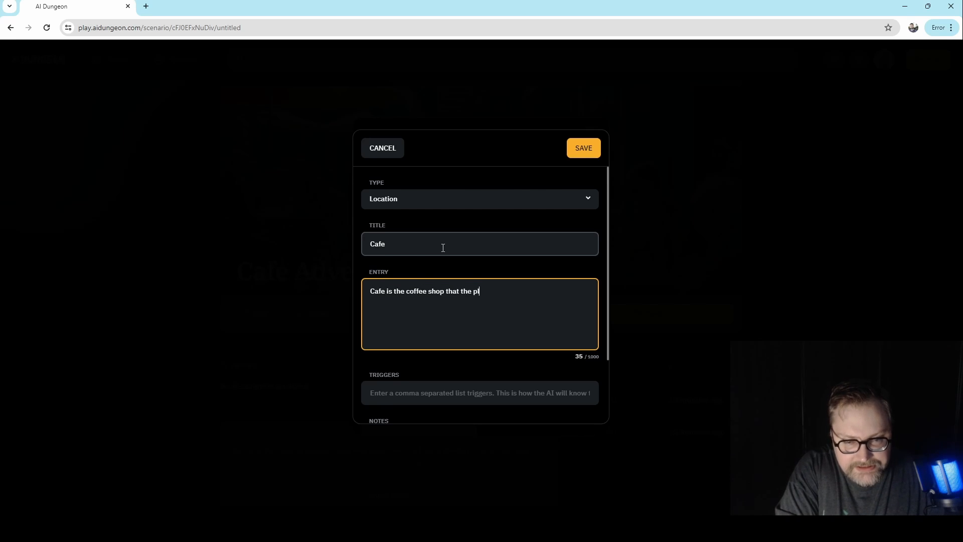
pyautogui.write('ayer visis')
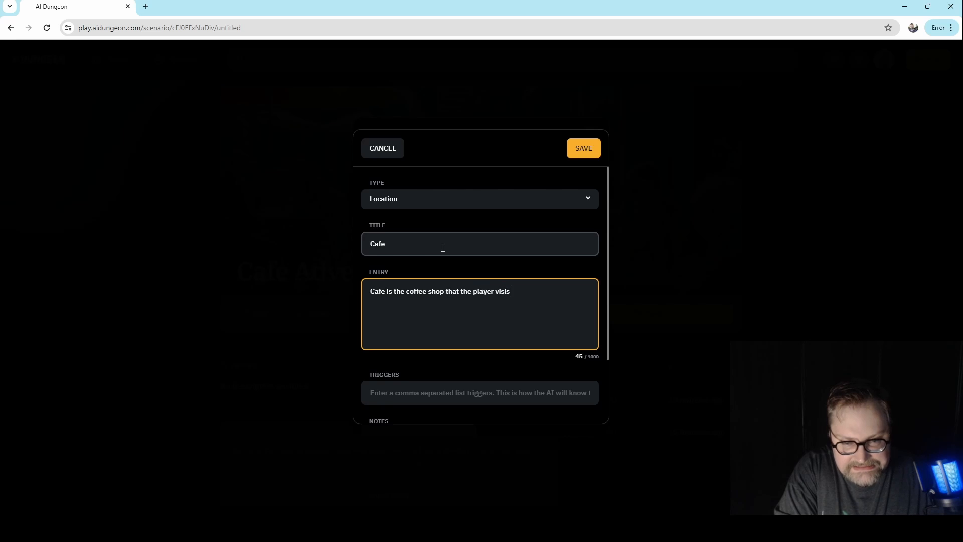
pyautogui.press('BackSpace')
pyautogui.write('ts daily')
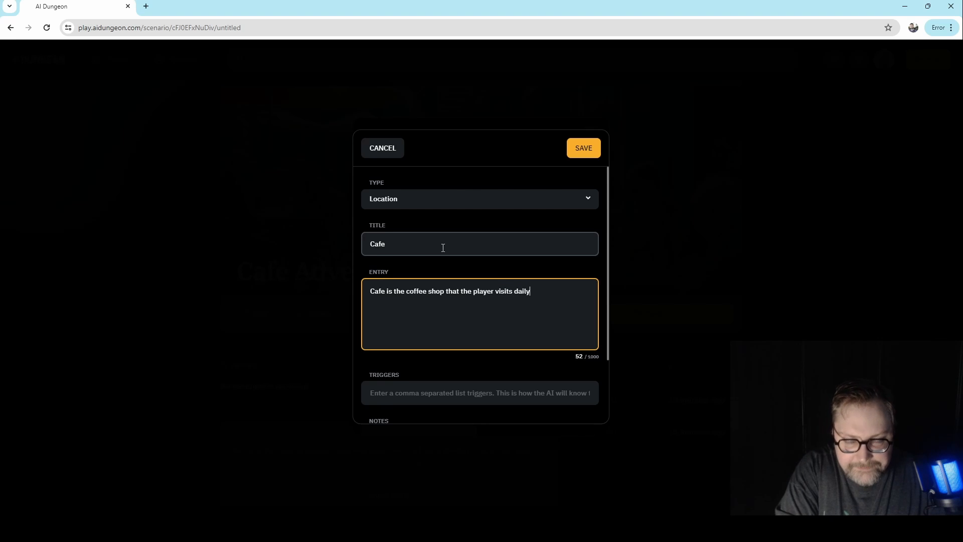
pyautogui.write(', Sam ')
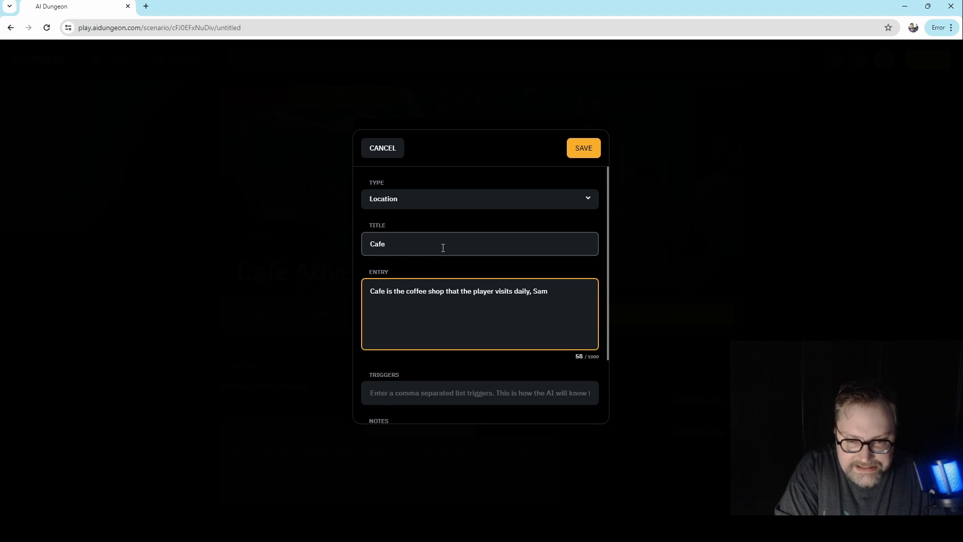
pyautogui.write('Samson works ')
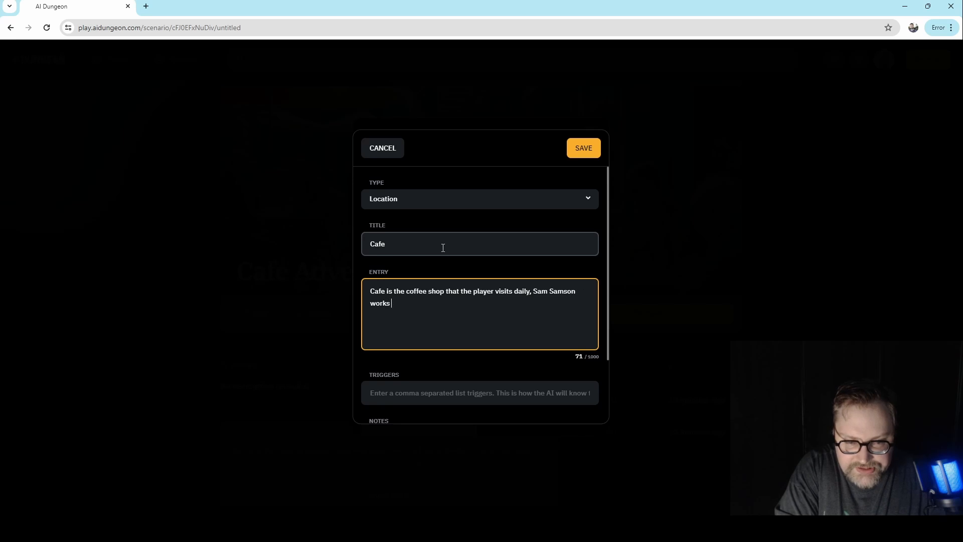
pyautogui.write('there.')
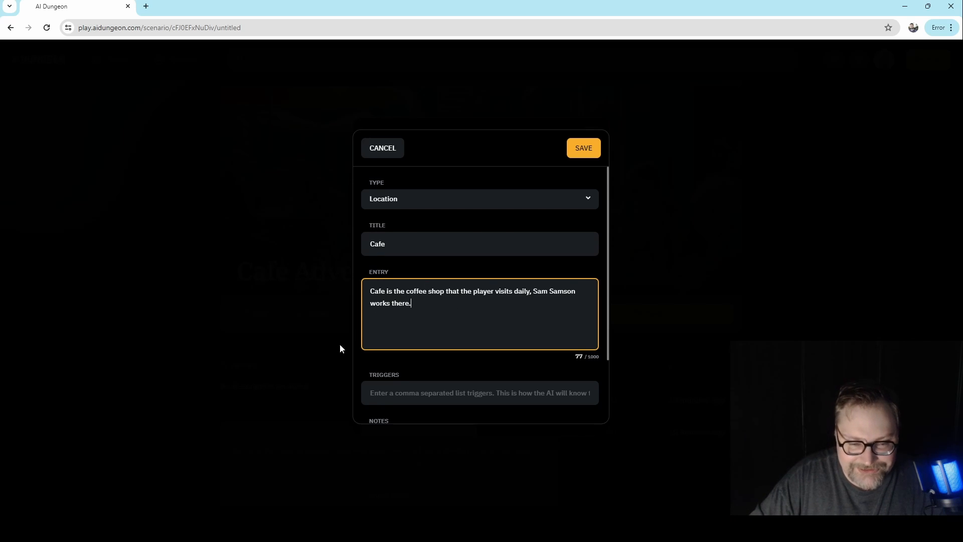
# - Set the Cafe location card's triggers to "cafe, coffee, sam" and save the card
pyautogui.click(405, 392)
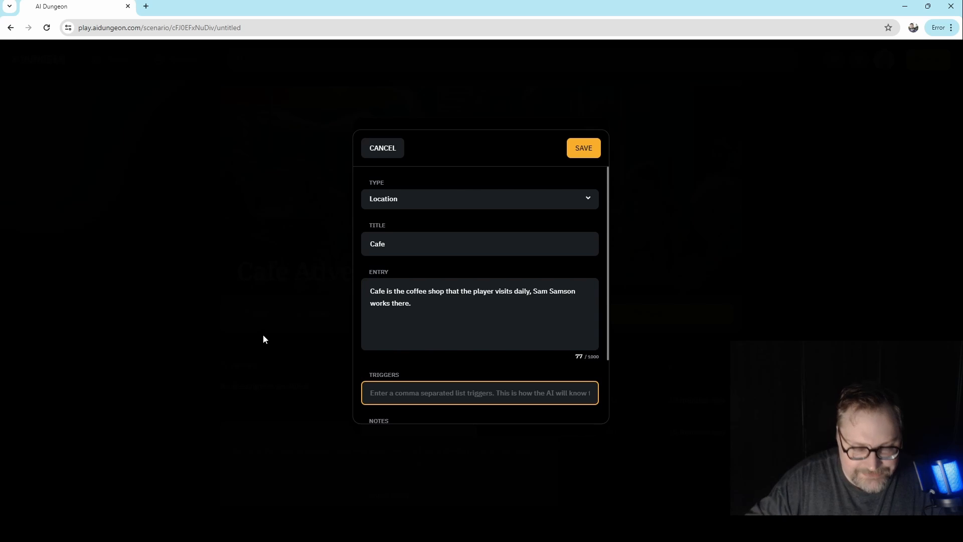
pyautogui.write('cafe')
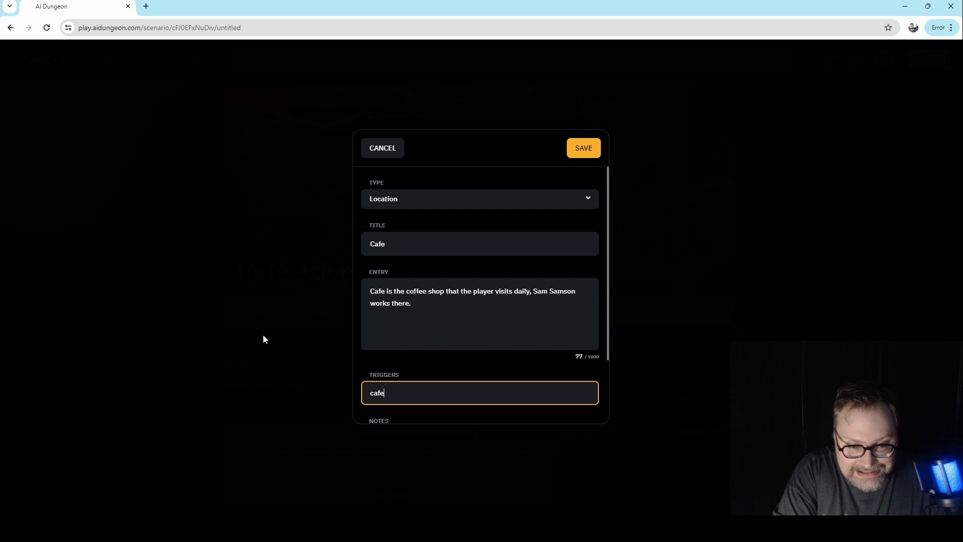
pyautogui.write(', coffee')
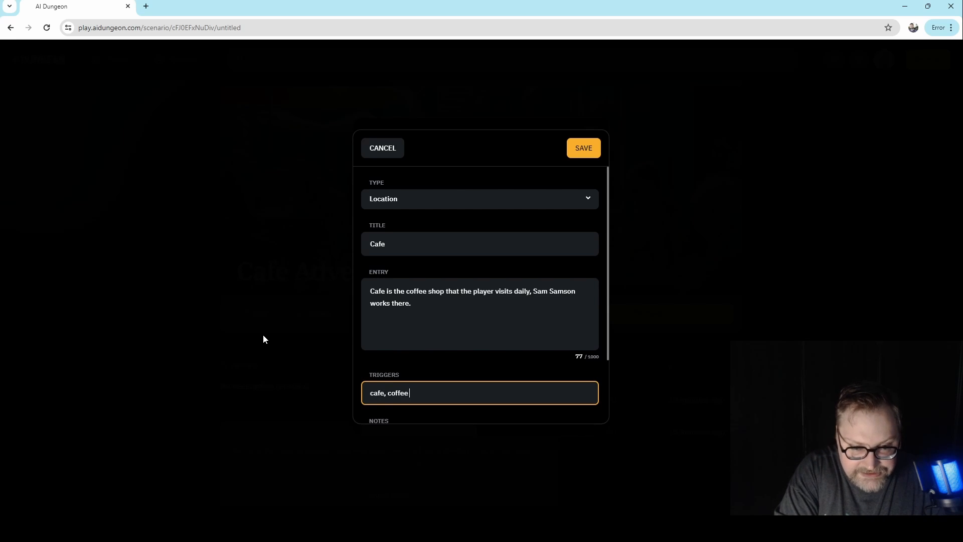
pyautogui.write(', sam')
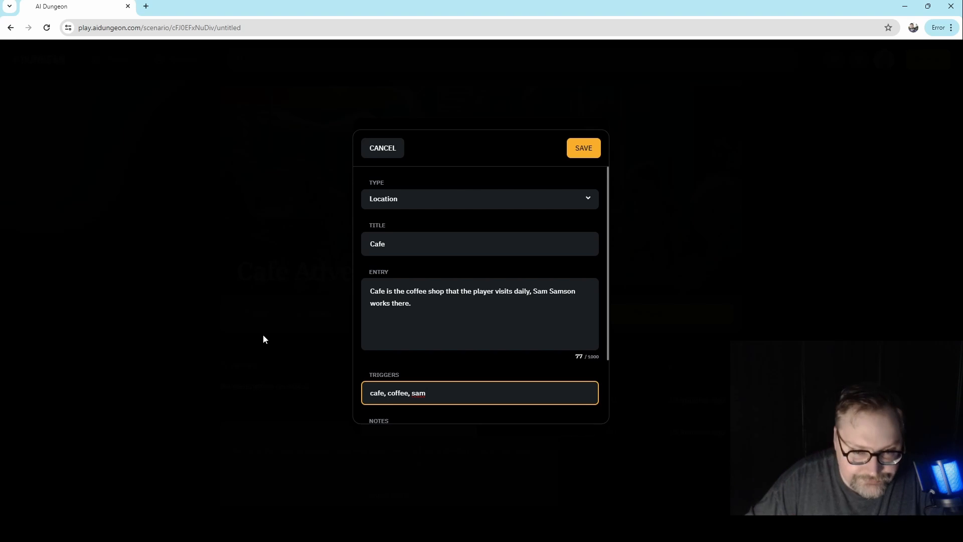
pyautogui.click(577, 151)
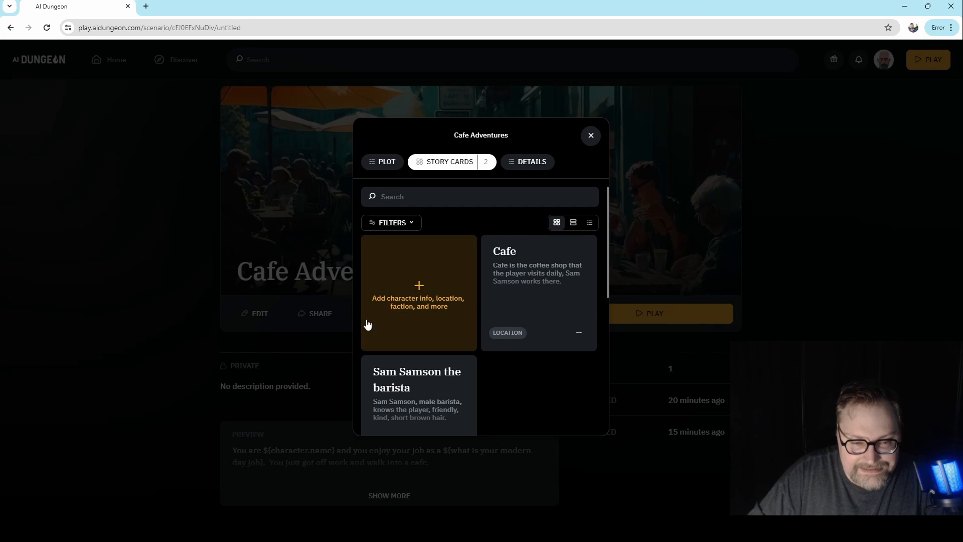
# - Create a new story card with the custom type "character" and auto-generation off
pyautogui.click(432, 298)
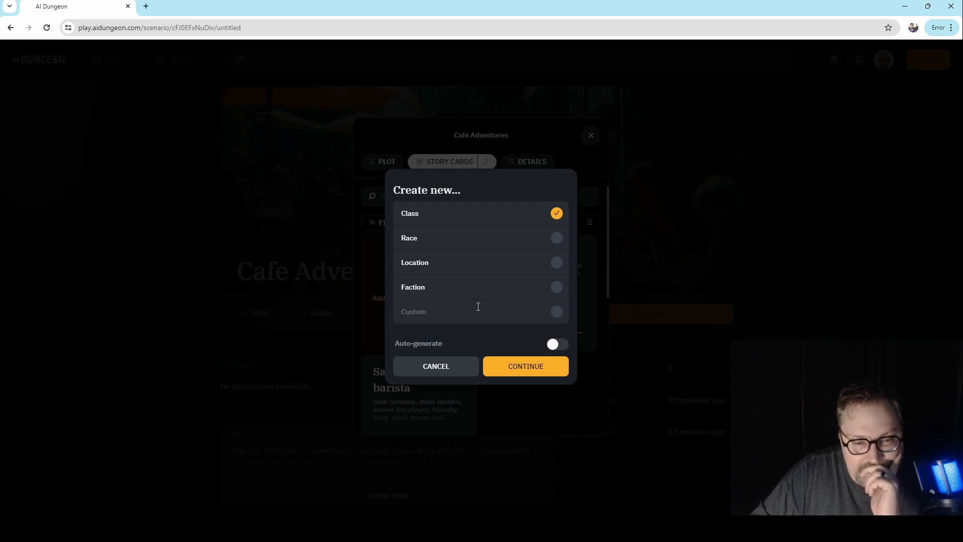
pyautogui.click(473, 314)
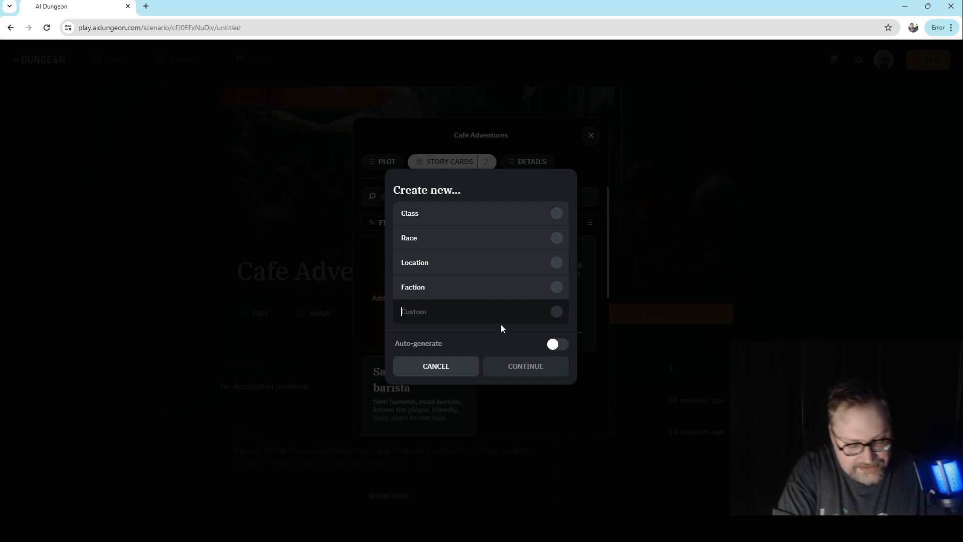
pyautogui.write('character')
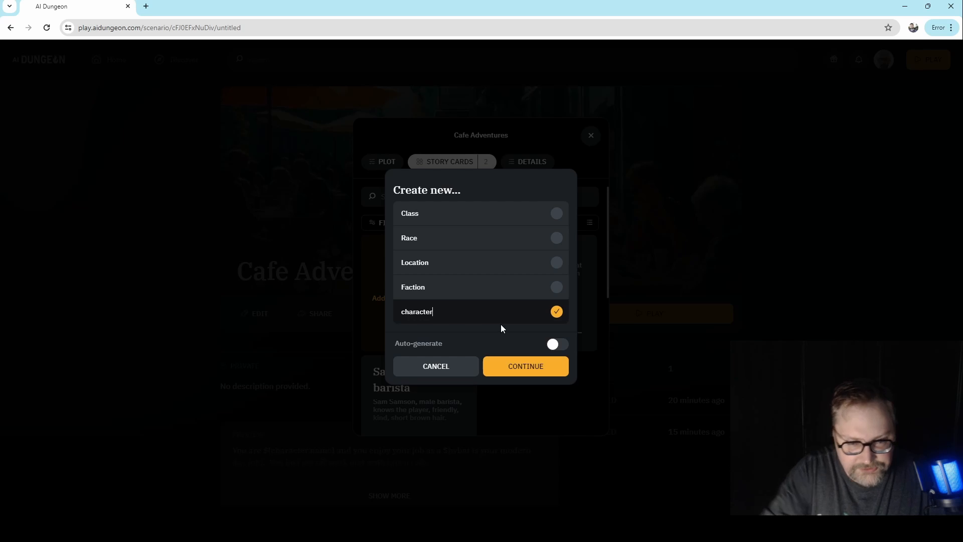
pyautogui.click(532, 368)
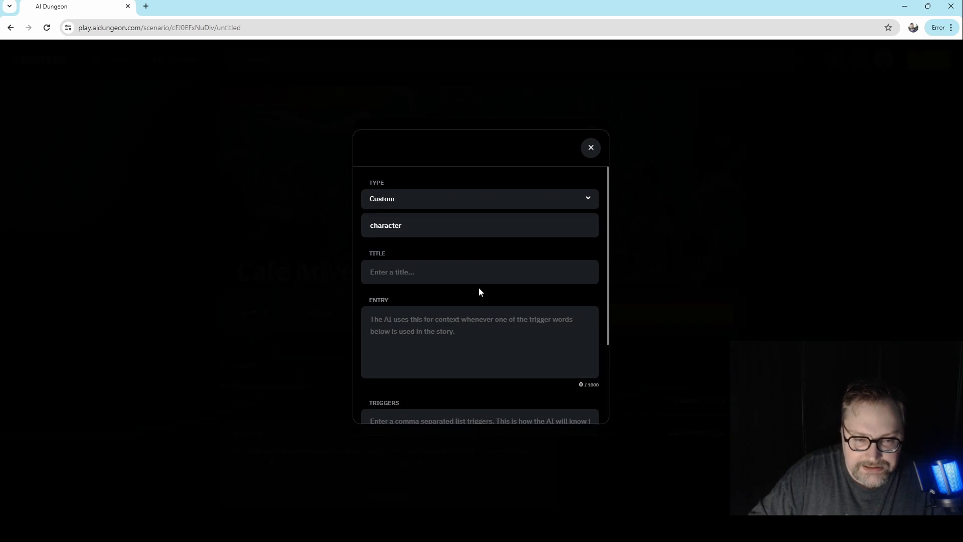
# - Title the character card "Burny the dragon" and write the entry "Burny is a baby dragon"
pyautogui.click(455, 272)
pyautogui.write('B')
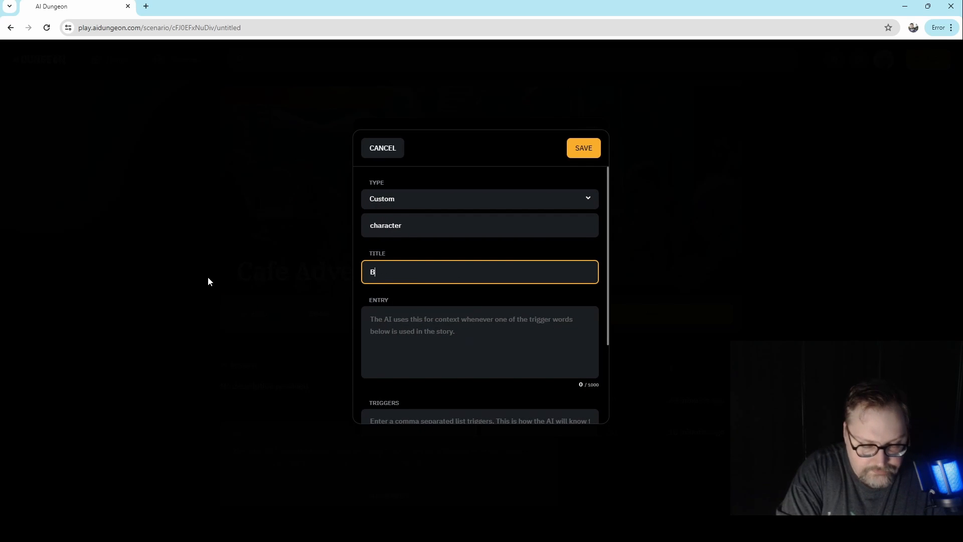
pyautogui.write('urny the dragon')
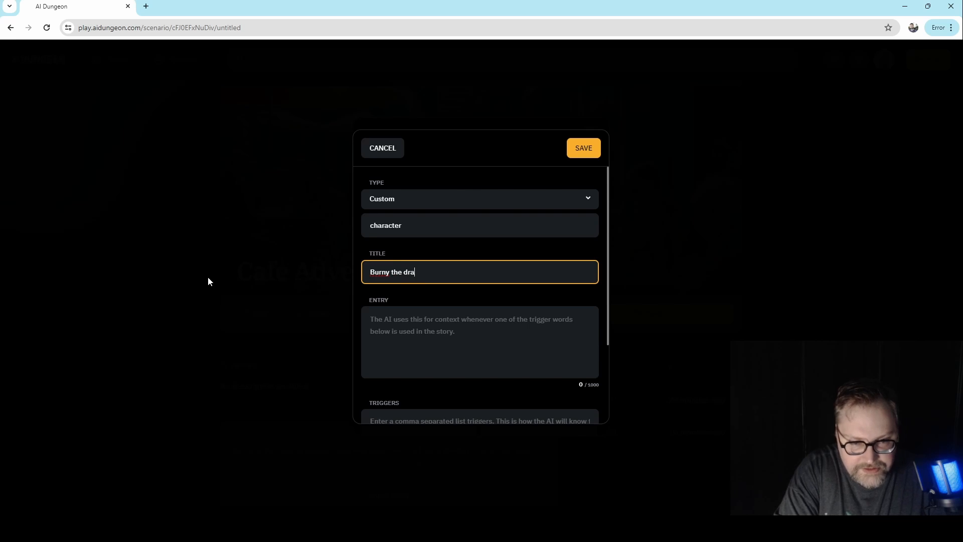
pyautogui.press('Tab')
pyautogui.write('Burn')
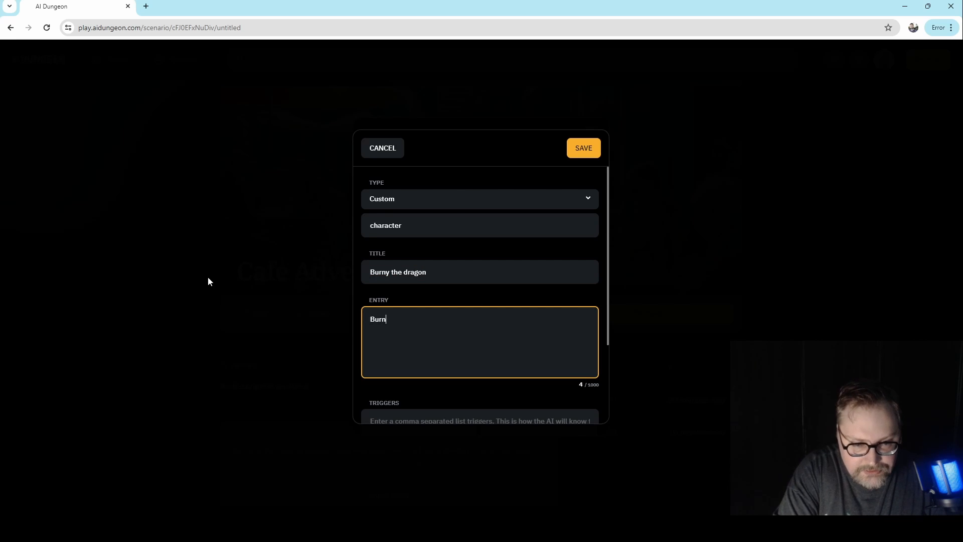
pyautogui.write('y is a bab')
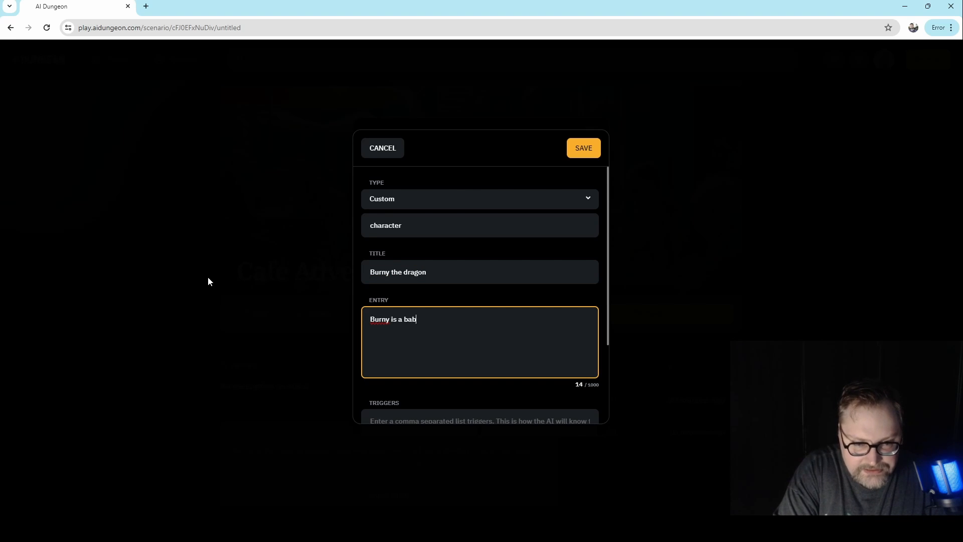
pyautogui.write('y dragon')
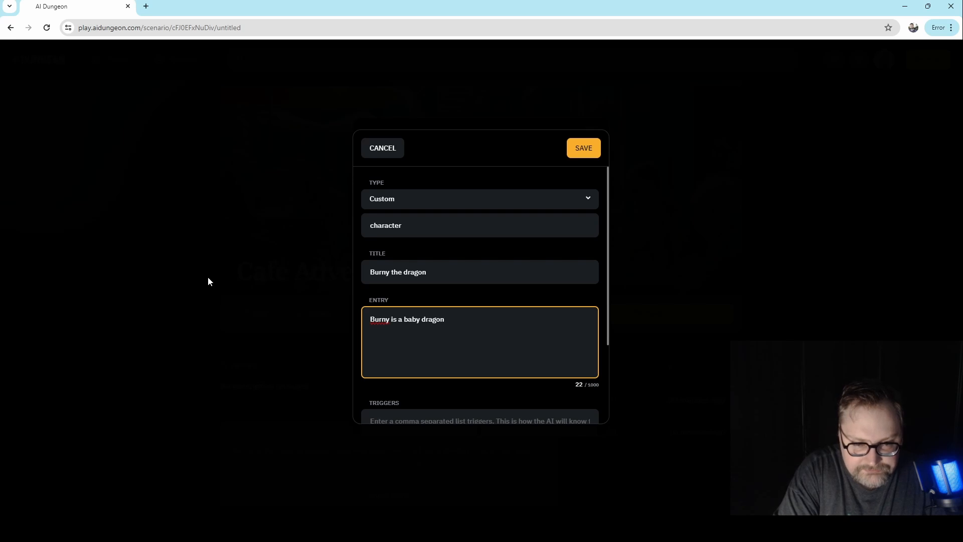
# - Save the Burny the dragon card with the triggers "burny, dragon" and check its saved details
pyautogui.press('Tab')
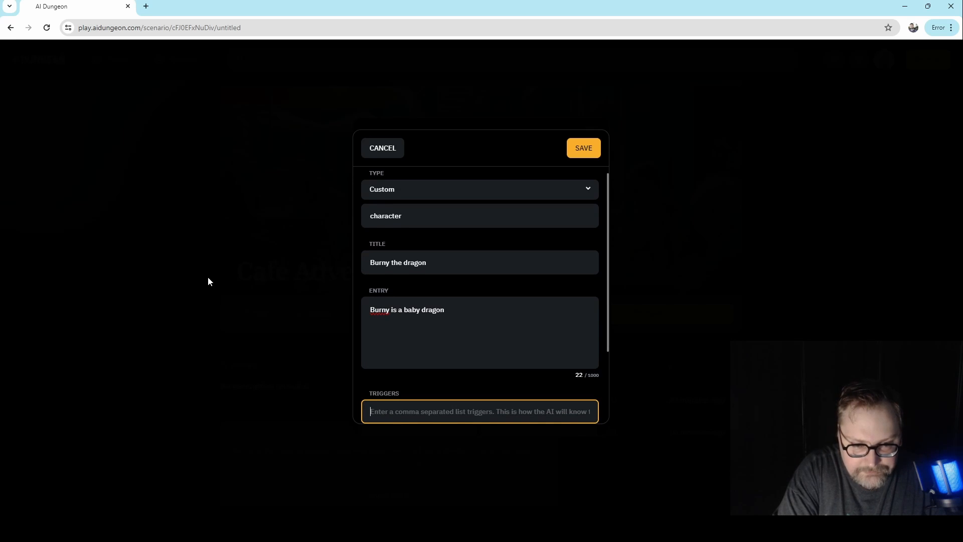
pyautogui.write('burny')
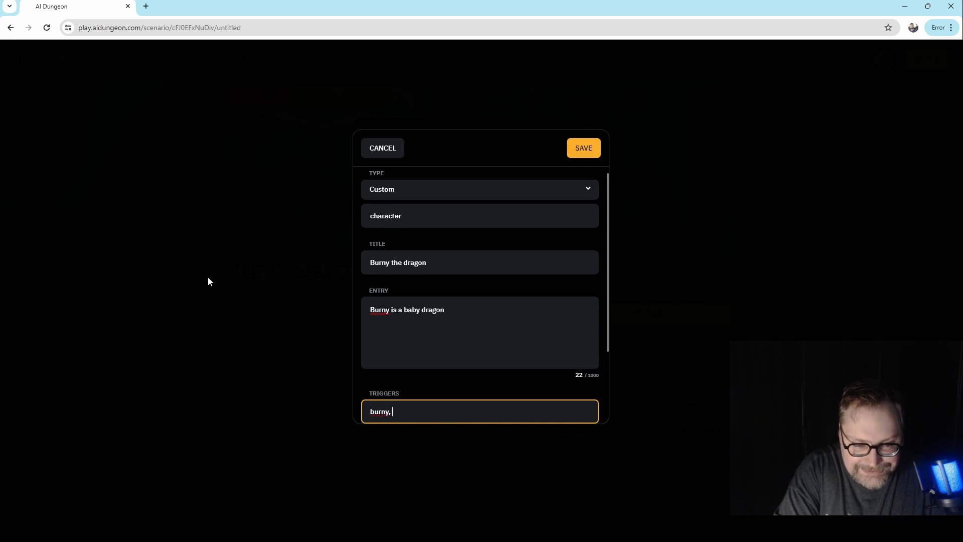
pyautogui.write(', dragon')
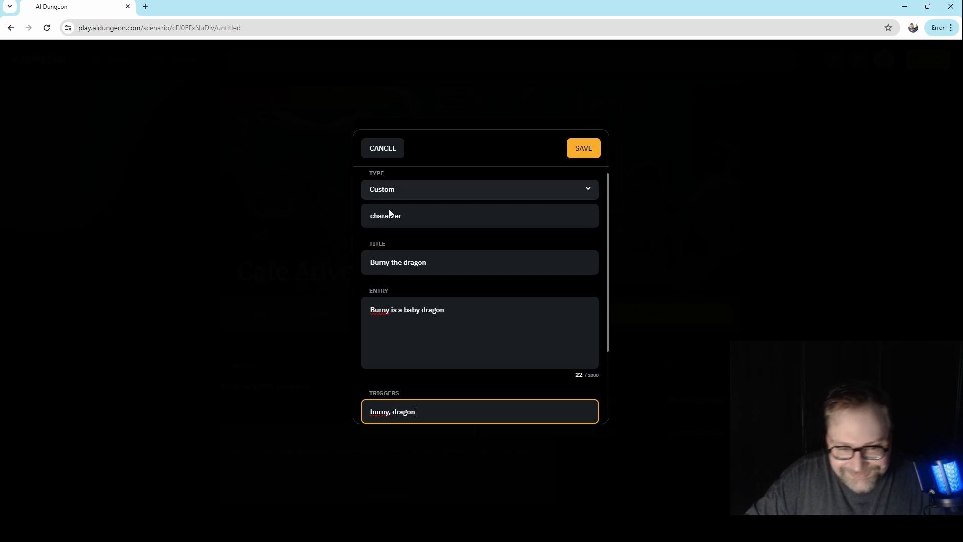
pyautogui.click(469, 289)
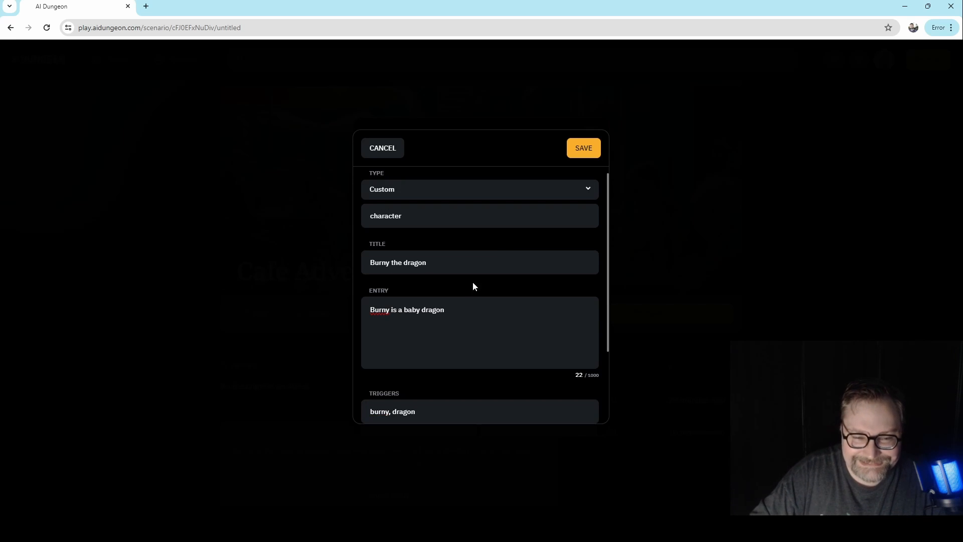
pyautogui.click(589, 149)
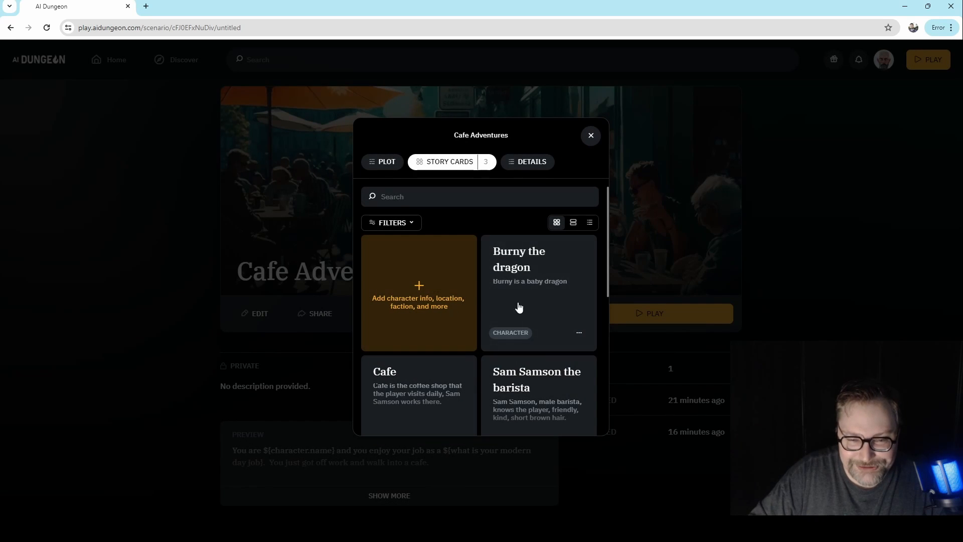
pyautogui.click(557, 282)
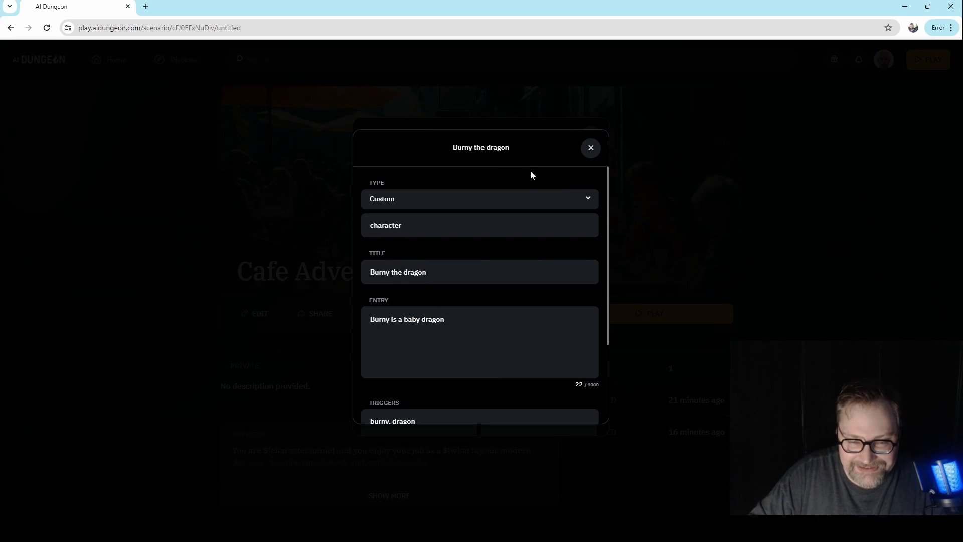
pyautogui.click(590, 147)
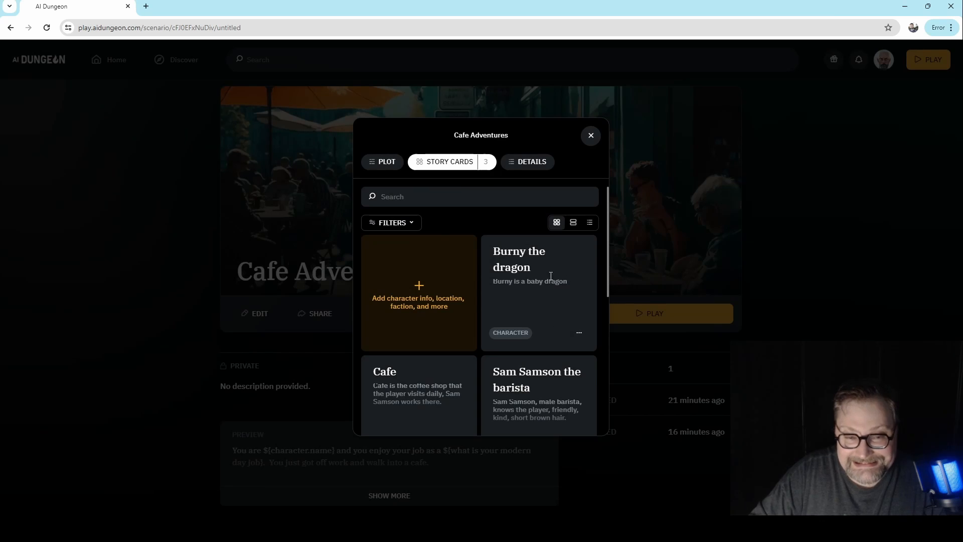
# - Append this paragraph to the plot opening: "As you're about to say yes, the news comes on the cafe tv and reports a dragon is flying around downtown."
pyautogui.click(383, 164)
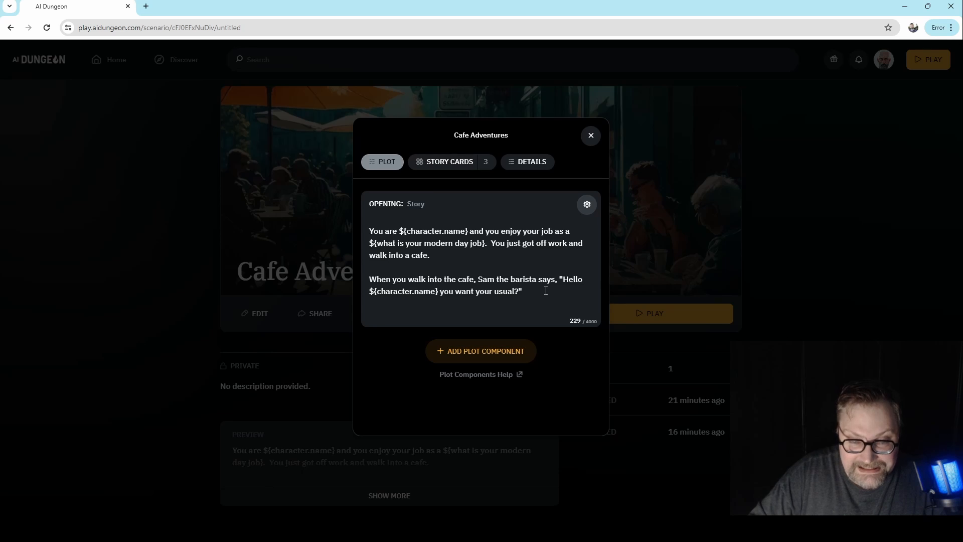
pyautogui.click(546, 291)
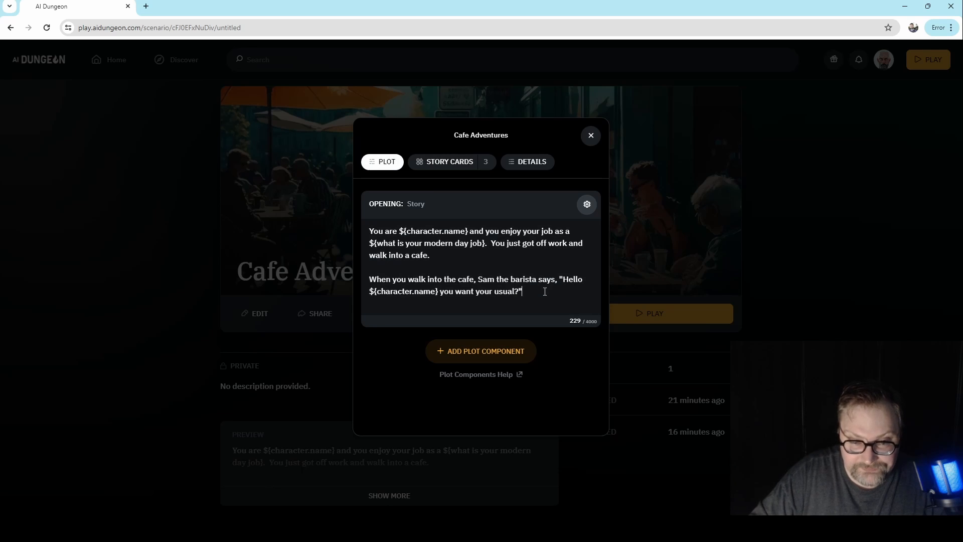
pyautogui.press('Return')
pyautogui.press('Return')
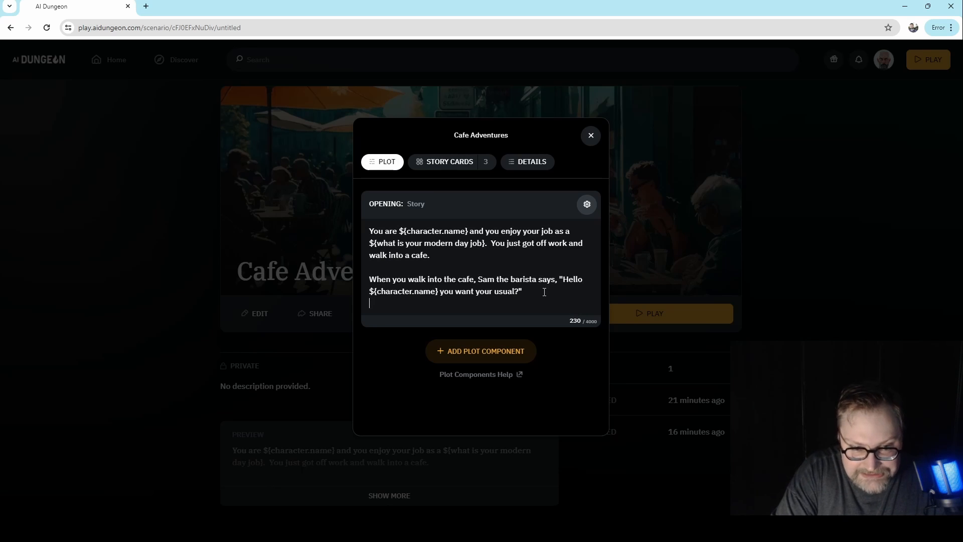
pyautogui.write('As yo')
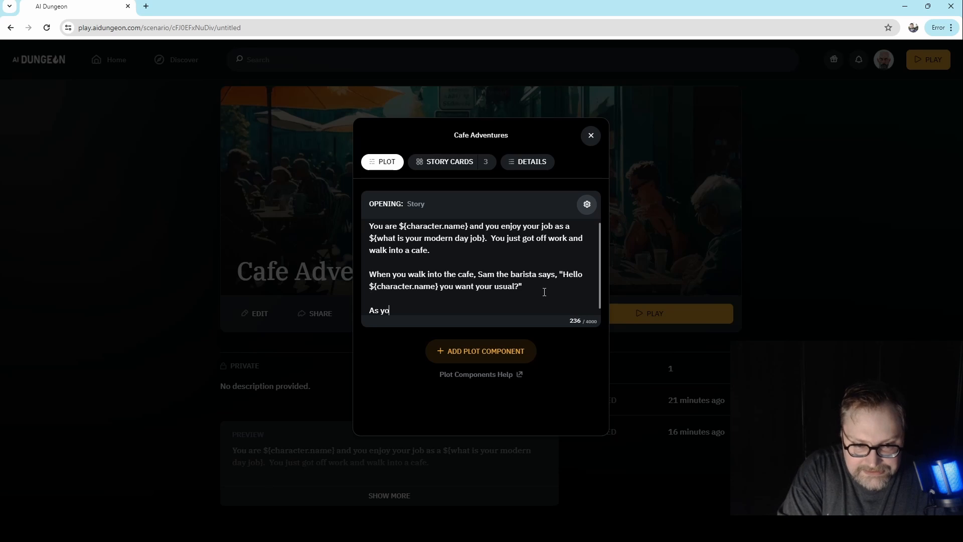
pyautogui.write("u're about to sa")
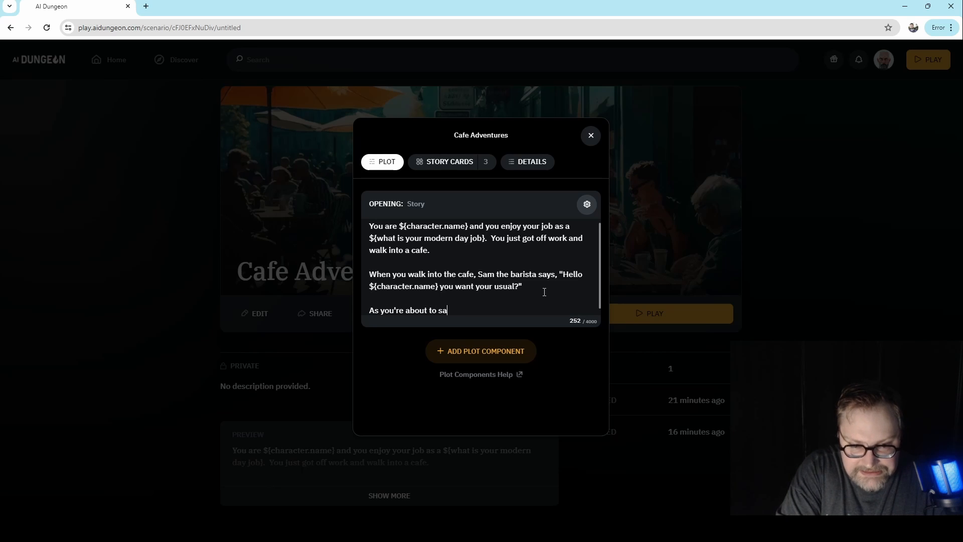
pyautogui.write('y  yes, ')
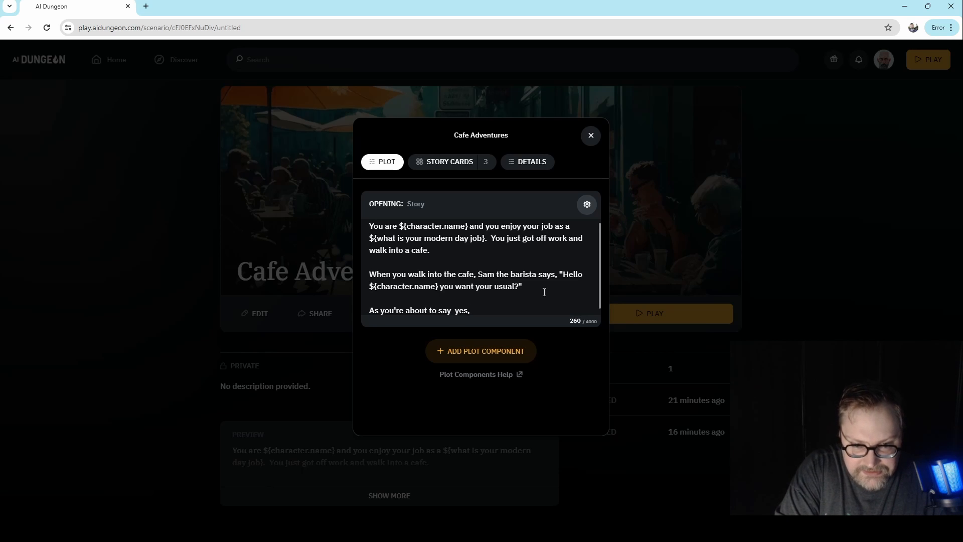
pyautogui.write('the news comes on the')
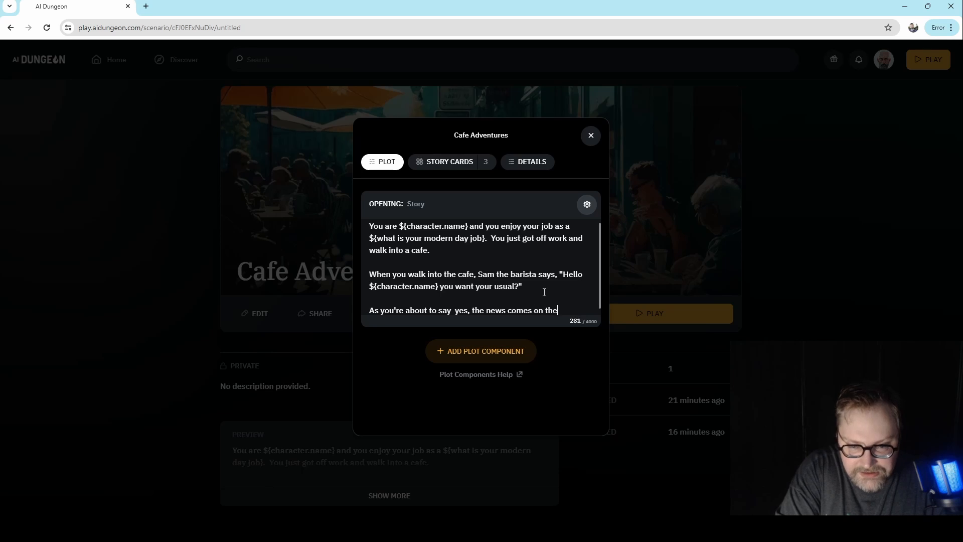
pyautogui.write(' cafe t')
pyautogui.write('and reports a')
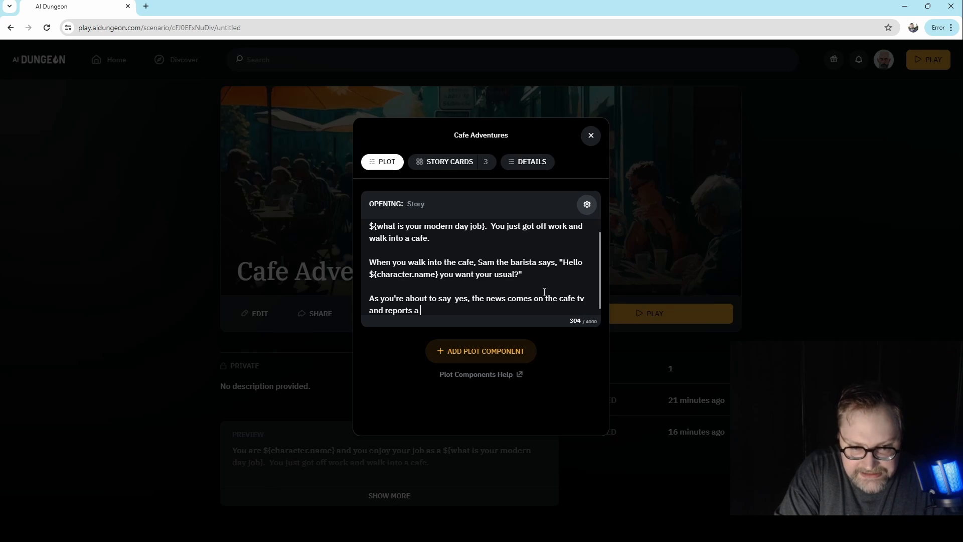
pyautogui.write(' dragon is flyin')
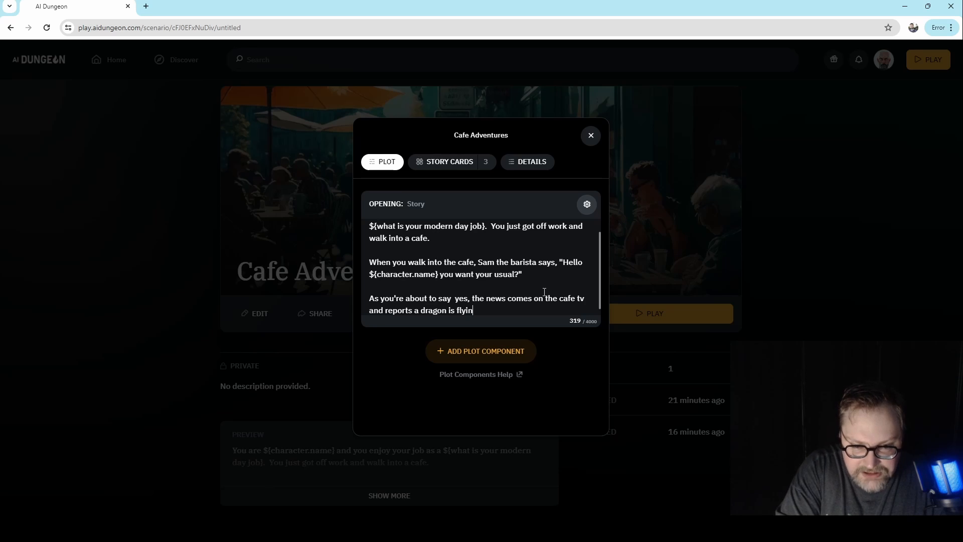
pyautogui.write('g around downtin')
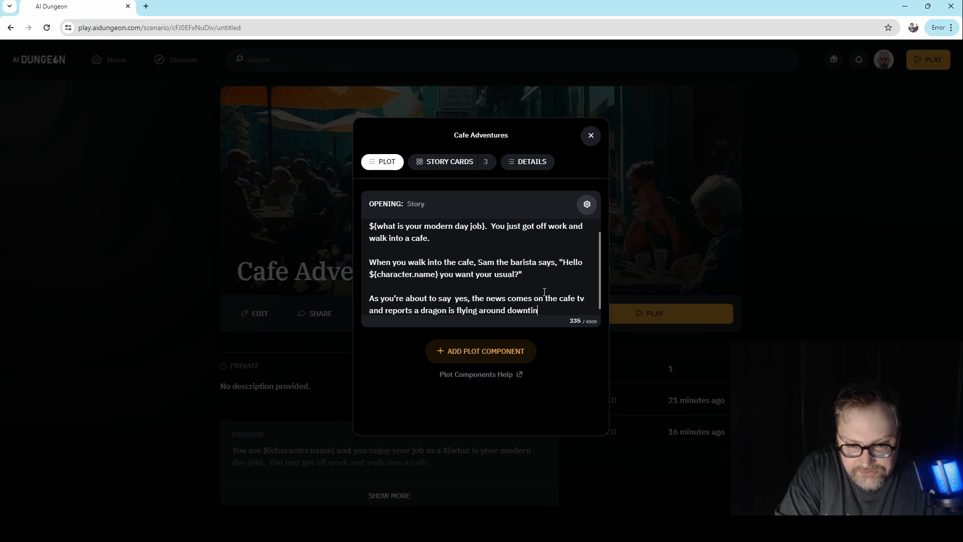
pyautogui.press('BackSpace')
pyautogui.press('BackSpace')
pyautogui.write('own.')
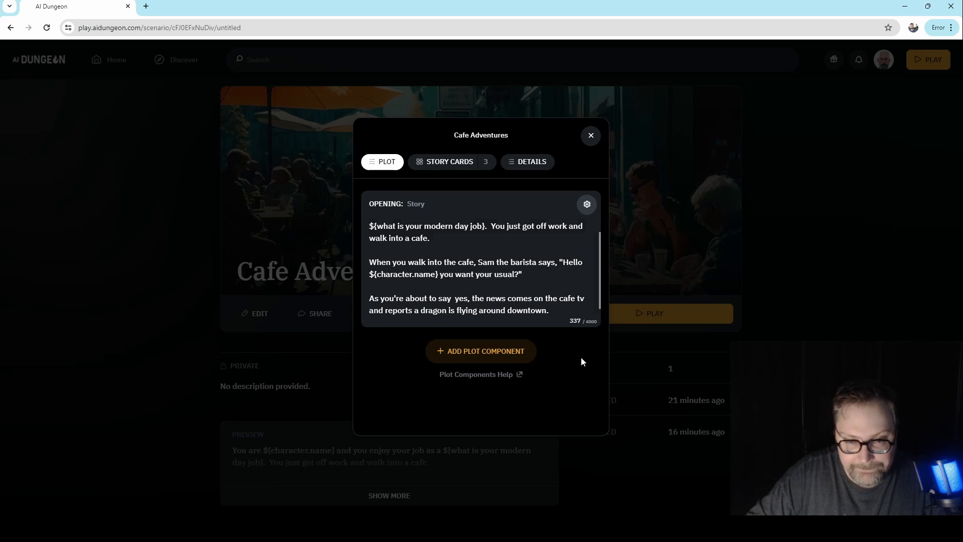
# - Check the story cards, close the scenario editor and start playing the Cafe Adventures scenario
pyautogui.click(456, 169)
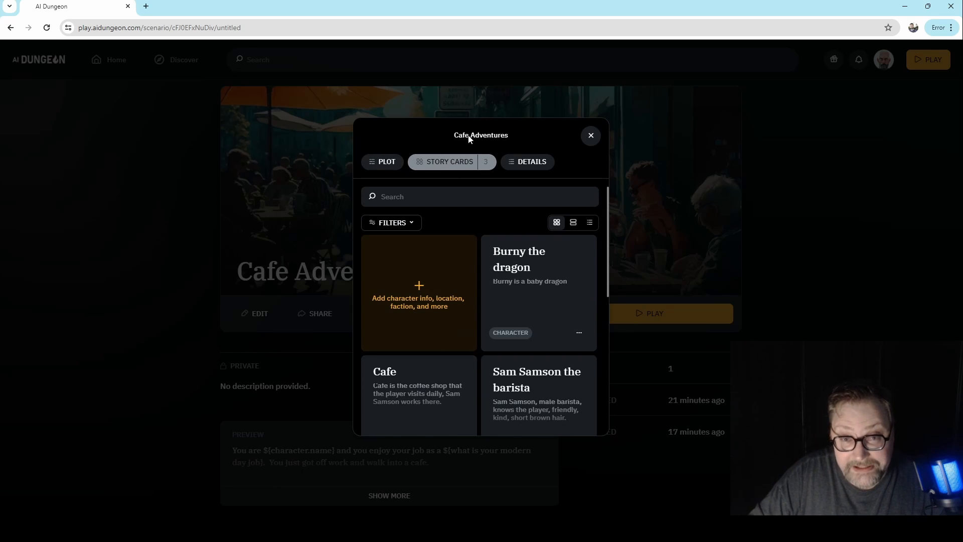
pyautogui.click(590, 137)
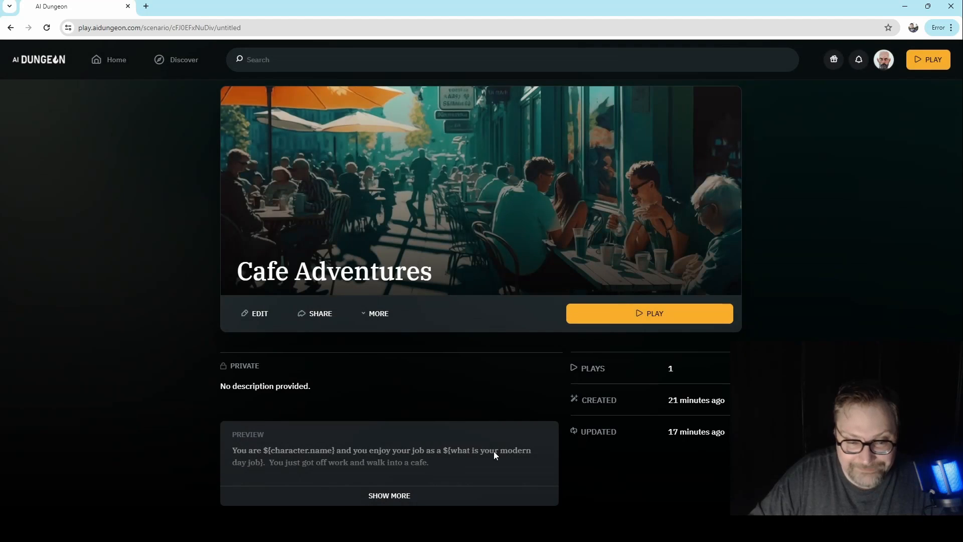
pyautogui.click(671, 319)
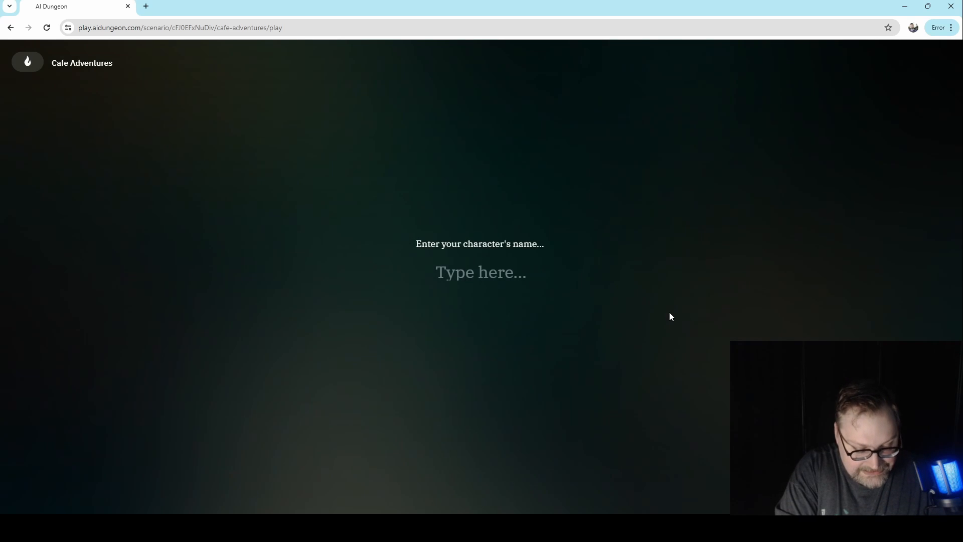
# - Answer the scenario prompts with the character's name and the modern day job Trucker, and start the adventure
pyautogui.write('Tod')
pyautogui.press('Return')
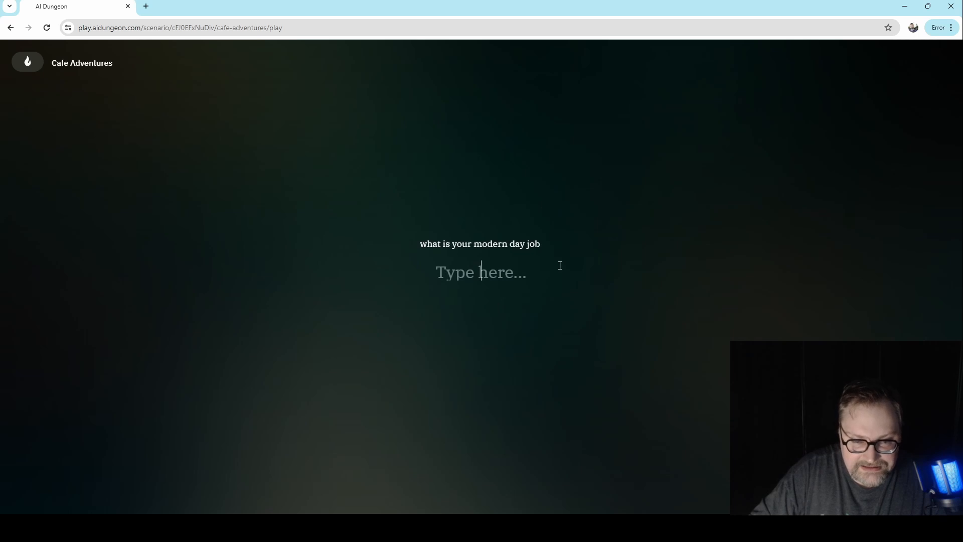
pyautogui.write('Trucker')
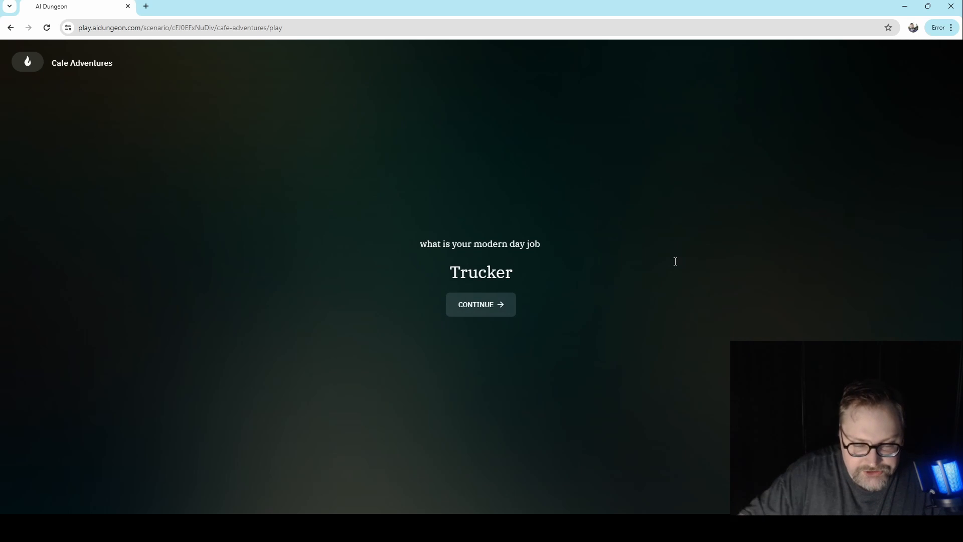
pyautogui.click(512, 305)
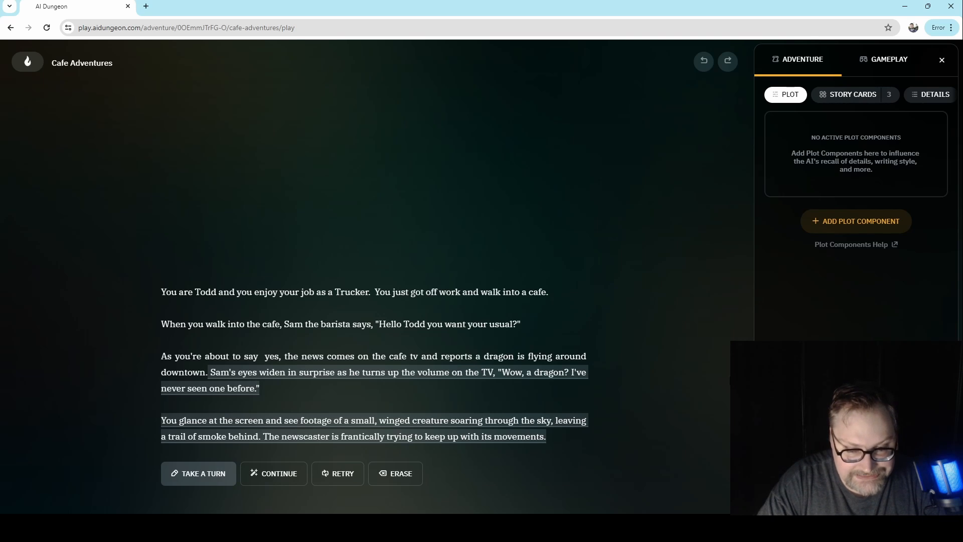
# - Take a Do turn with the action "I try to figure out from the images on the TV where exactly the dragon is."
pyautogui.click(207, 480)
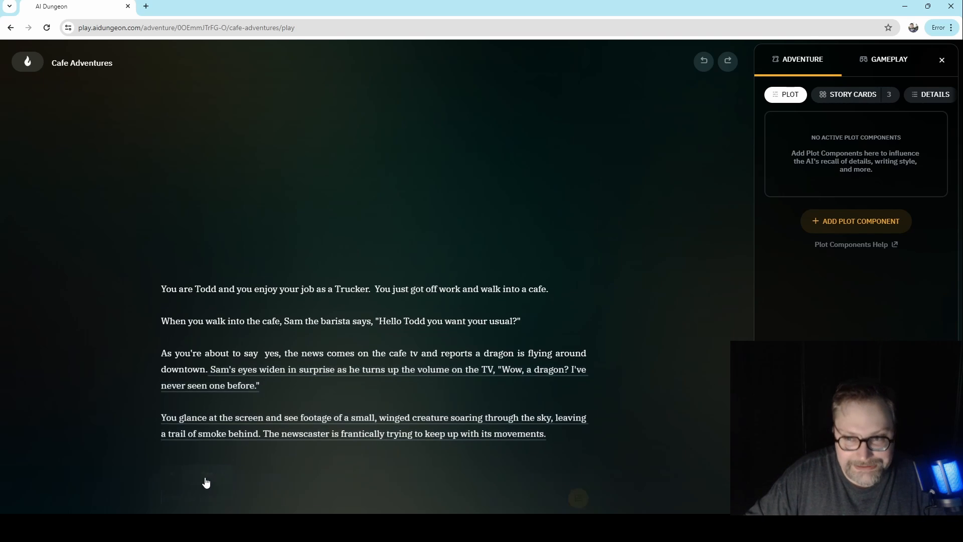
pyautogui.click(223, 439)
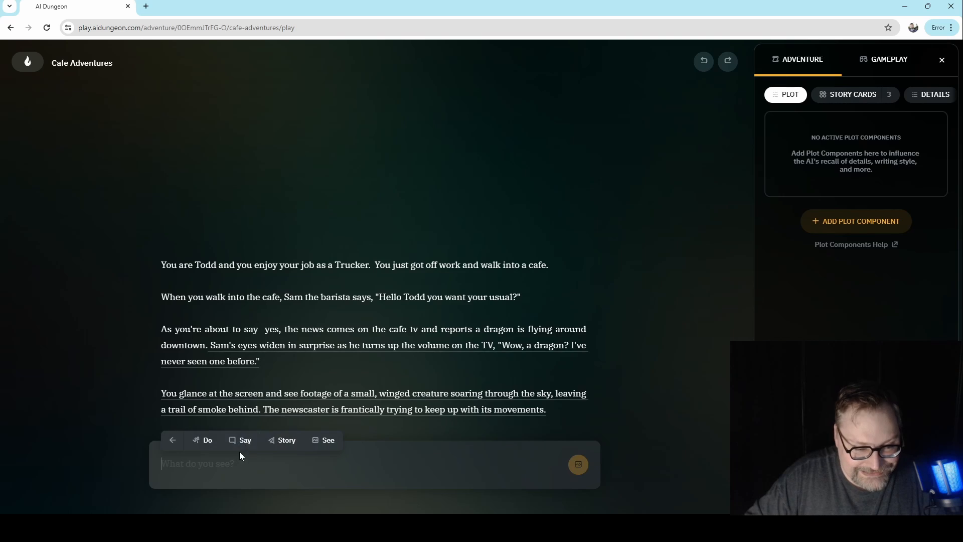
pyautogui.click(207, 442)
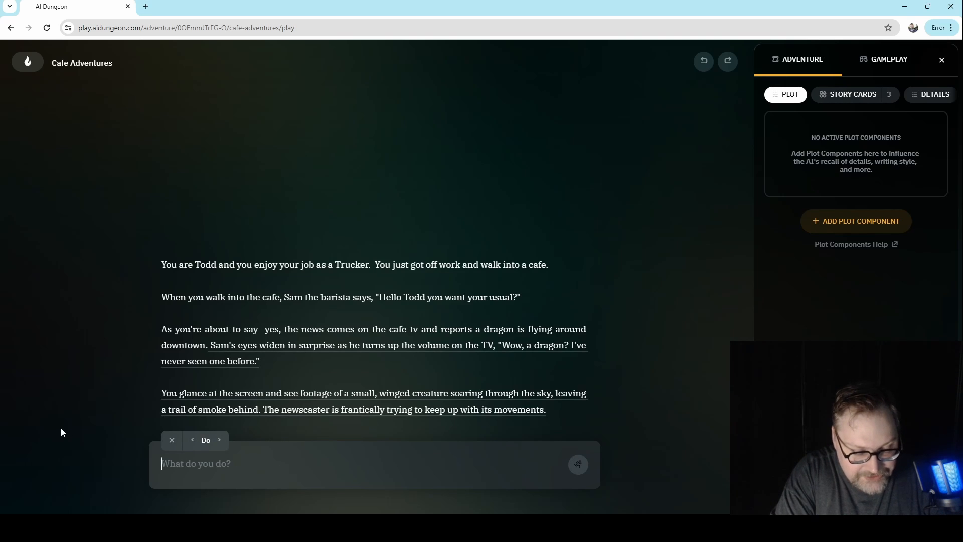
pyautogui.write('I')
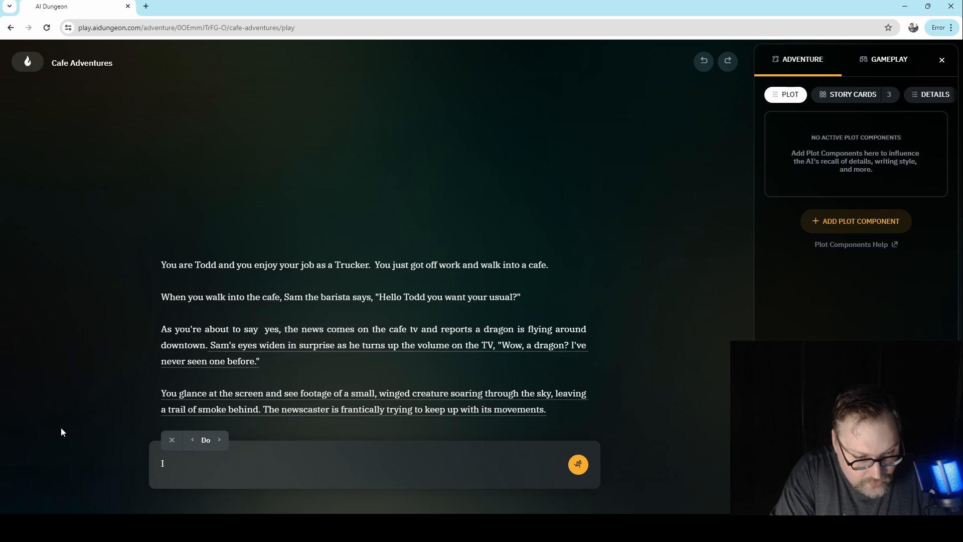
pyautogui.write(' try to figure')
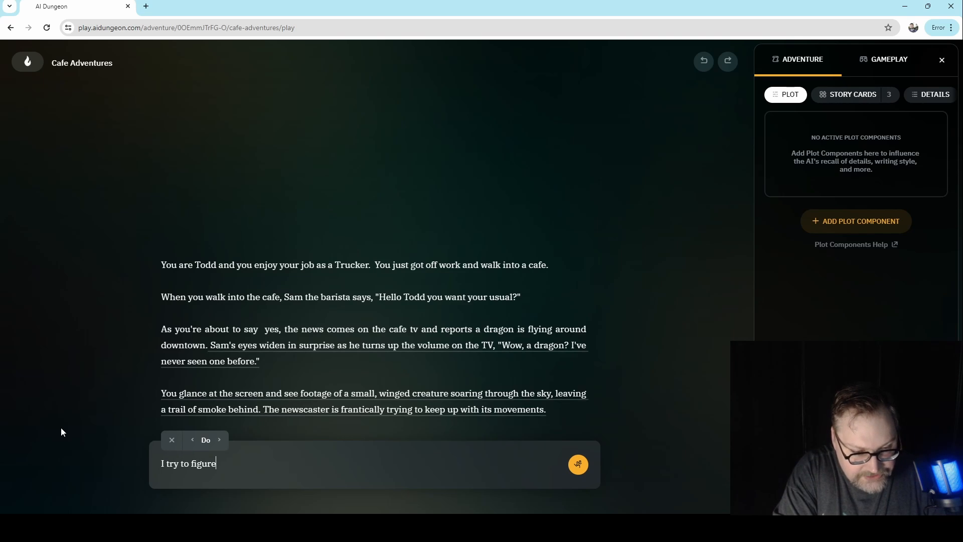
pyautogui.write(' out from the')
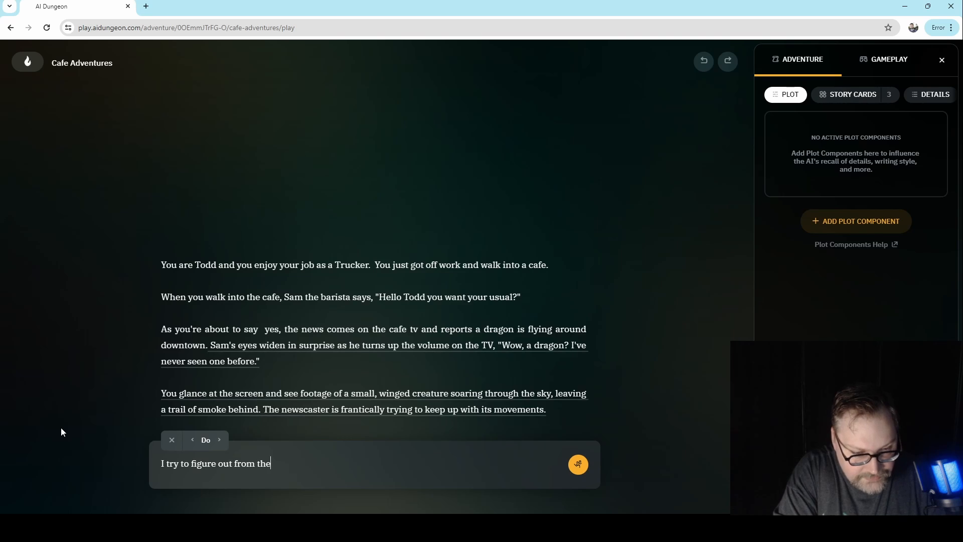
pyautogui.write(' images on the ')
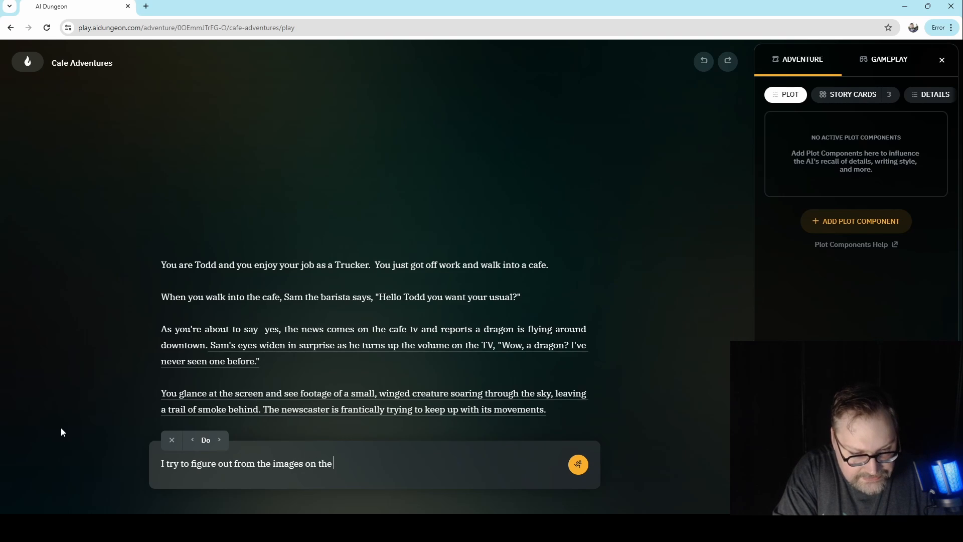
pyautogui.write('TV where exac')
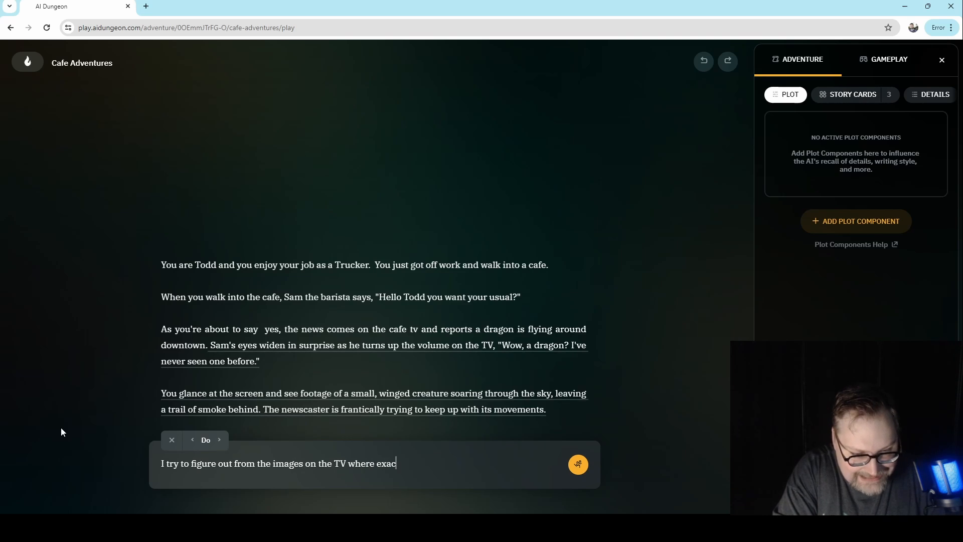
pyautogui.write('tly the dragon is.')
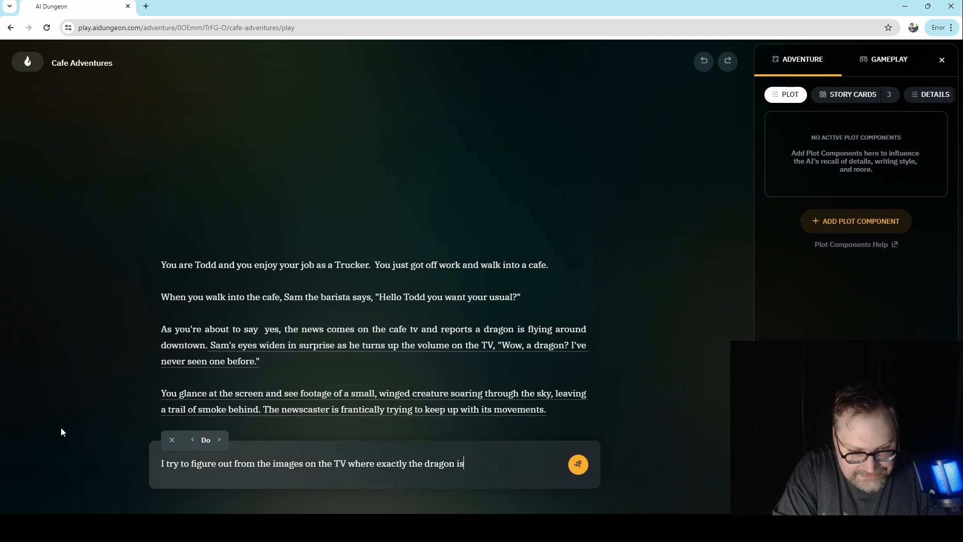
pyautogui.press('Return')
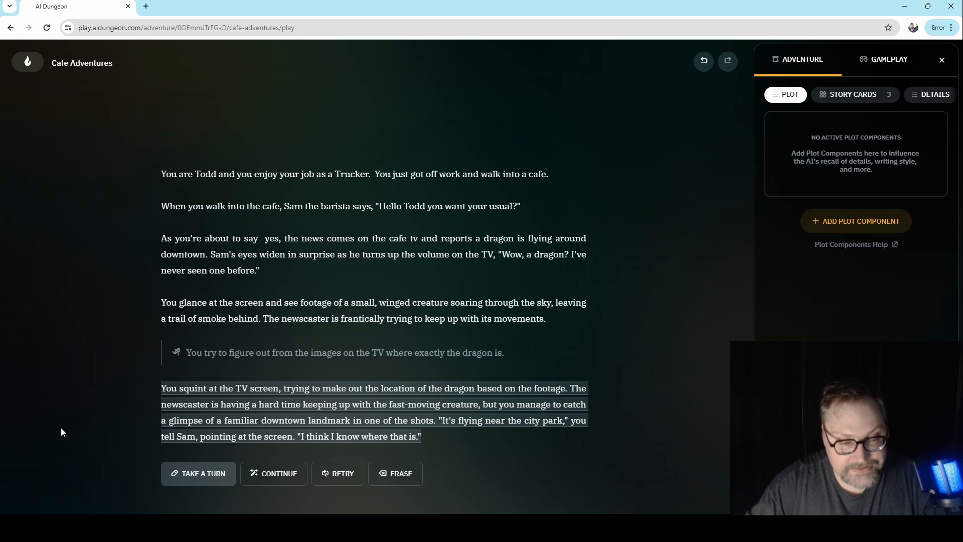
# - Take a Do turn with the action "I run out of the cafe and hop in my car to drive to the city park"
pyautogui.click(201, 473)
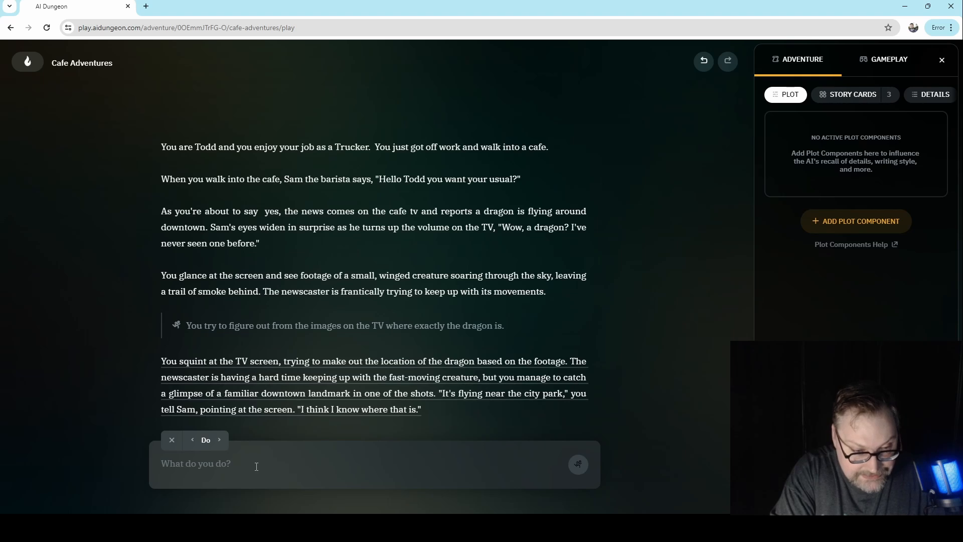
pyautogui.write('I run out of')
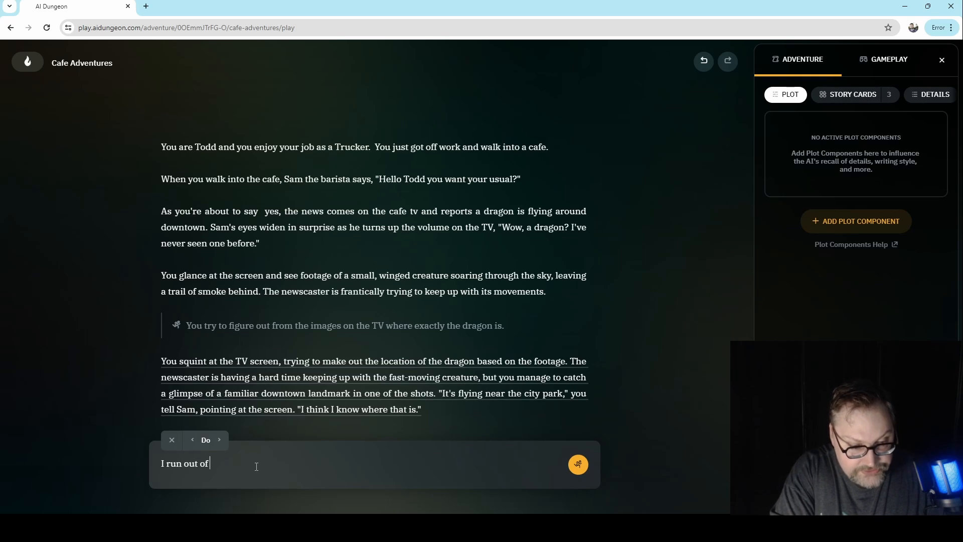
pyautogui.write(' the cafe')
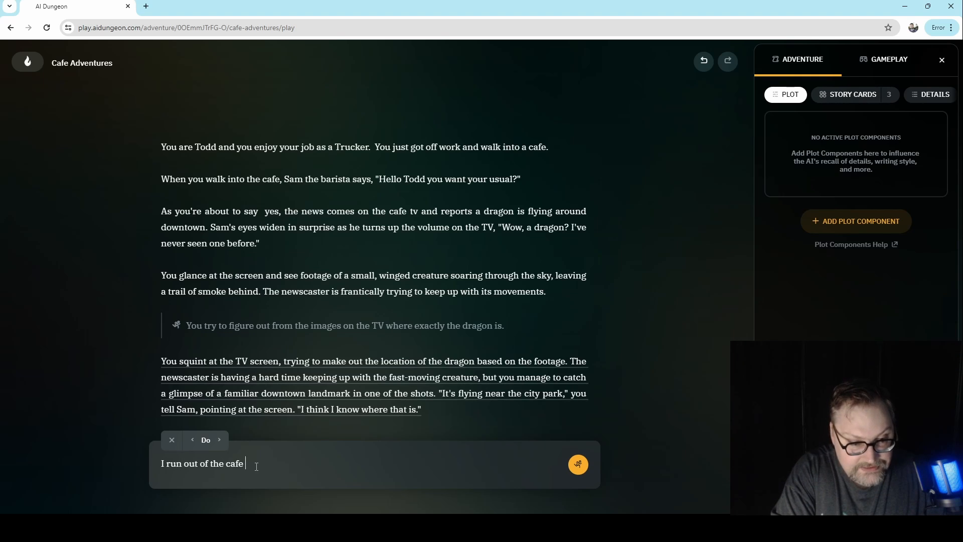
pyautogui.write(' and hop i')
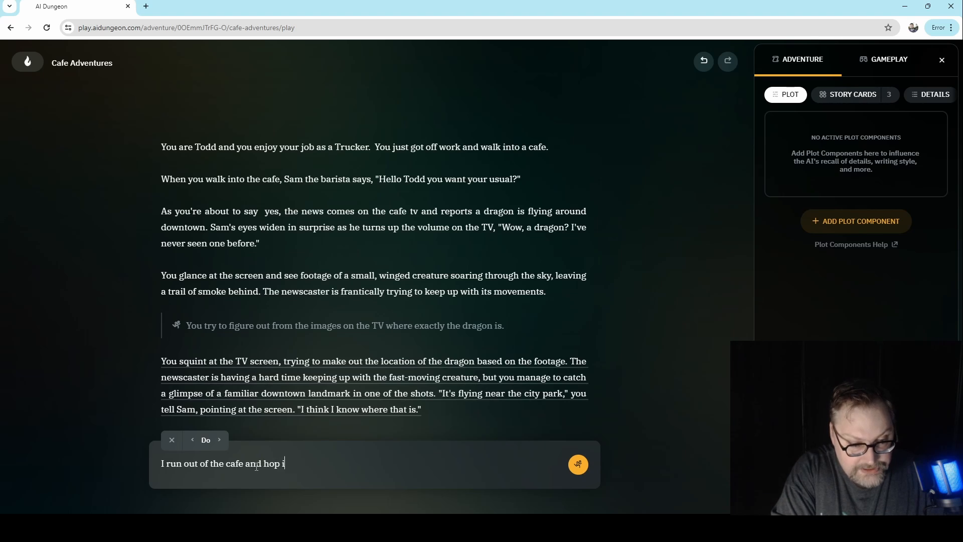
pyautogui.write('n my car to')
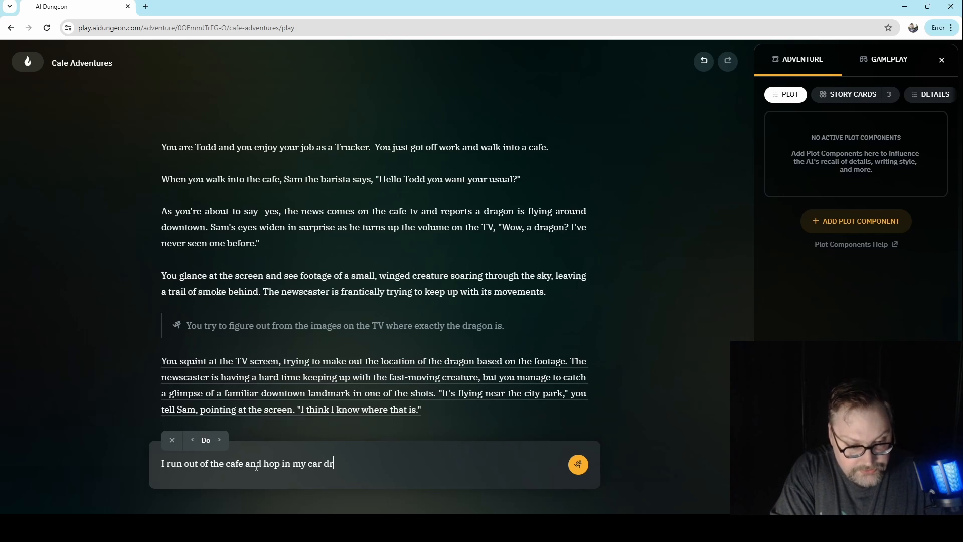
pyautogui.press('BackSpace')
pyautogui.press('BackSpace')
pyautogui.write('to drive to ')
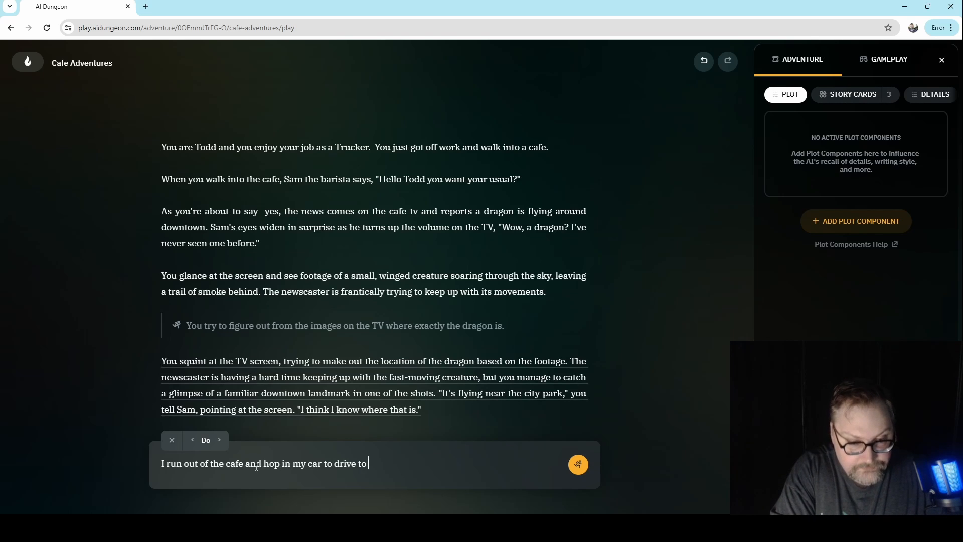
pyautogui.write('the city park')
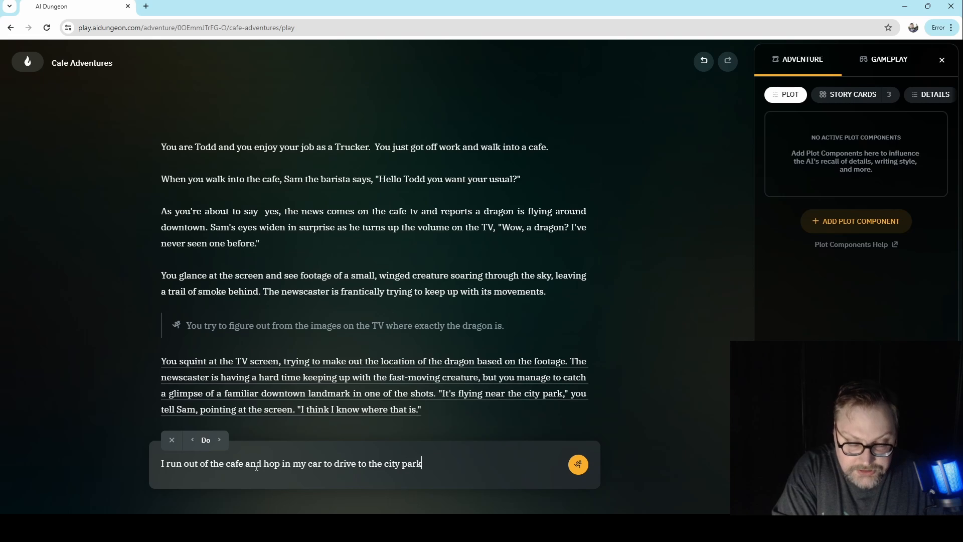
pyautogui.press('Return')
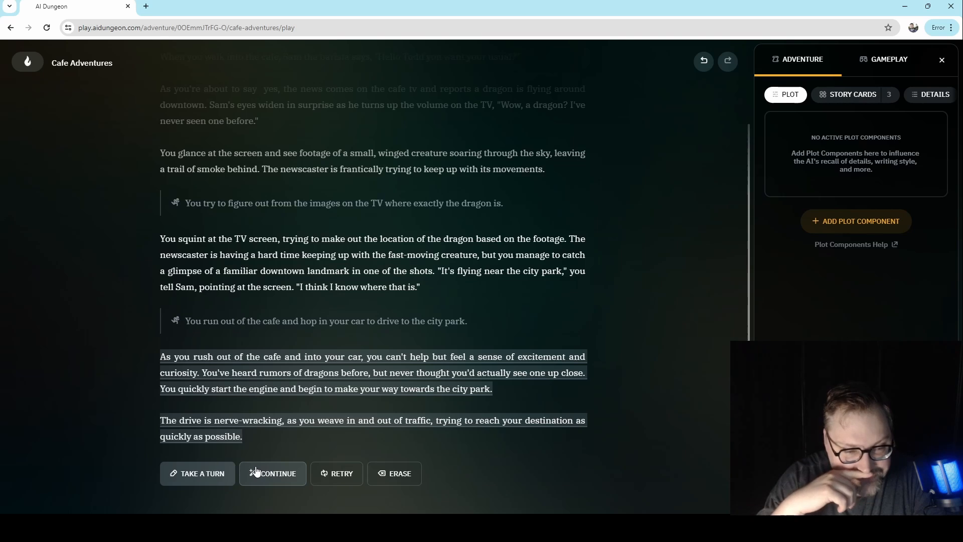
# - Dismiss the turn entry and let the AI continue the story without a player action
pyautogui.click(225, 479)
pyautogui.click(171, 438)
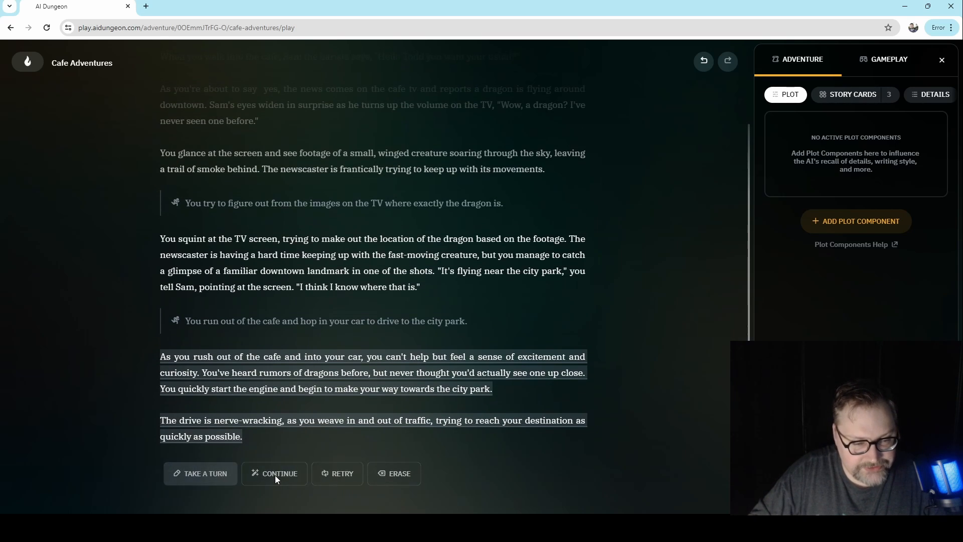
pyautogui.click(275, 474)
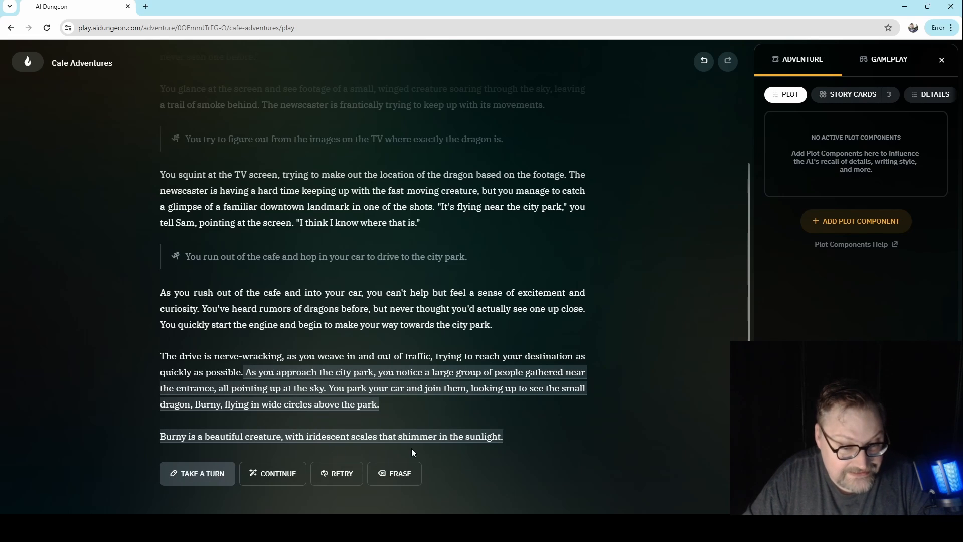
# - Exit the Cafe Adventures game and look over the recently played adventures on the home page
pyautogui.click(29, 62)
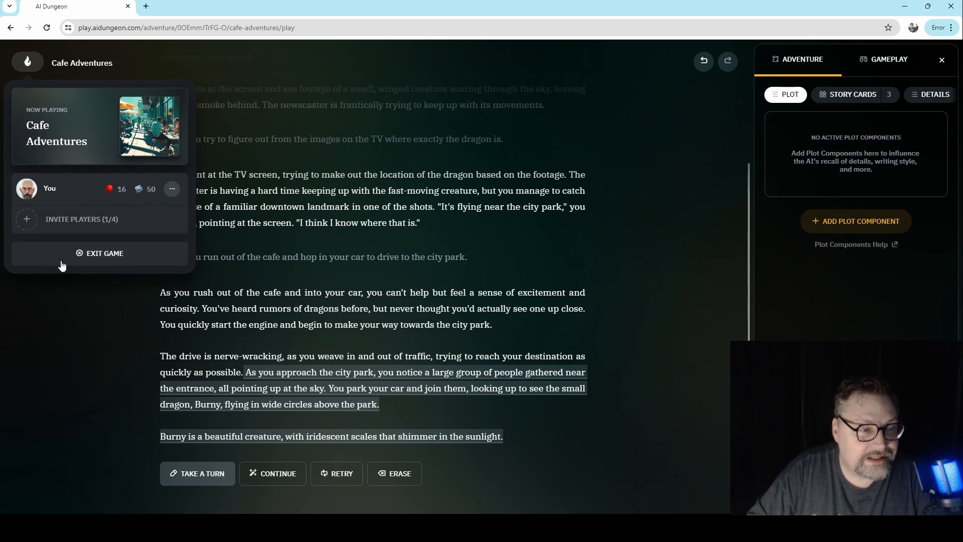
pyautogui.click(86, 255)
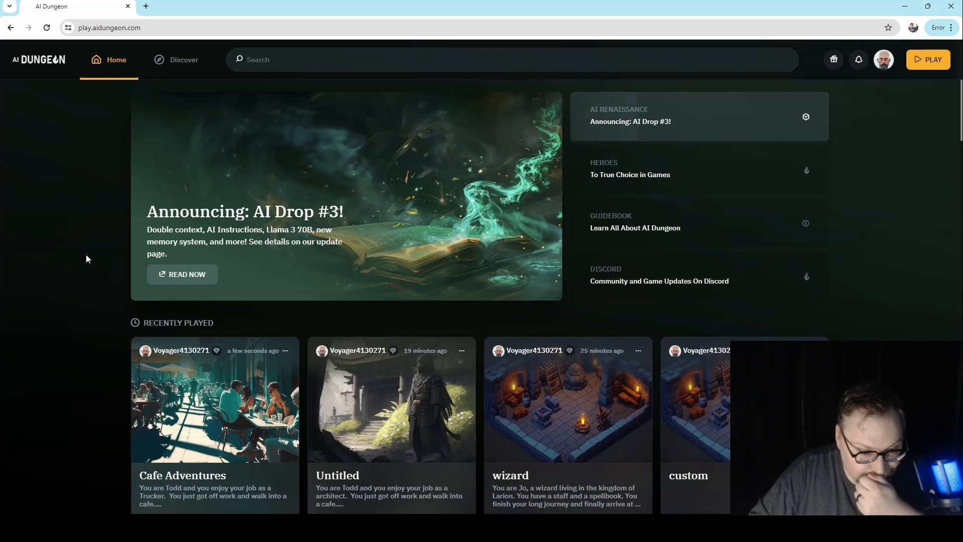
pyautogui.scroll(-1, 86, 254)
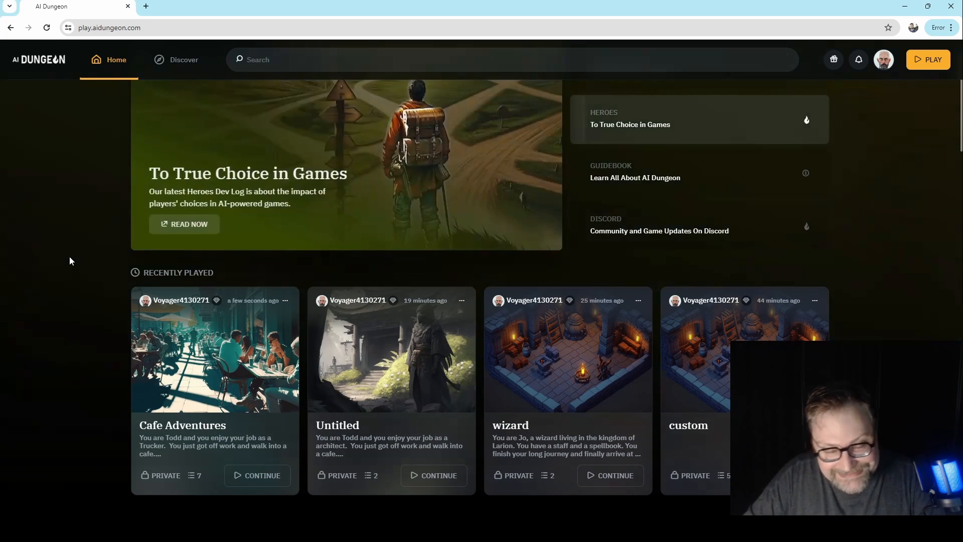
pyautogui.scroll(-2, 43, 384)
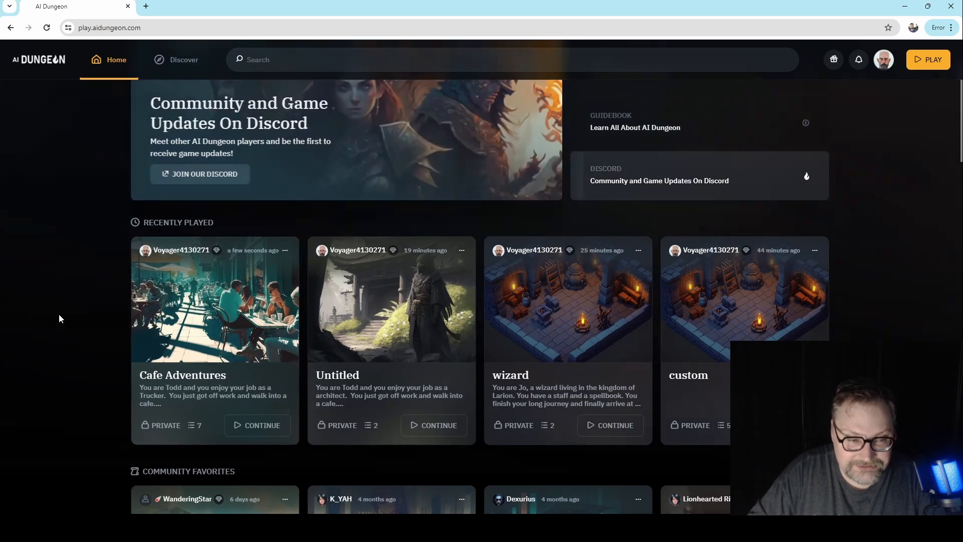
pyautogui.scroll(1, 110, 331)
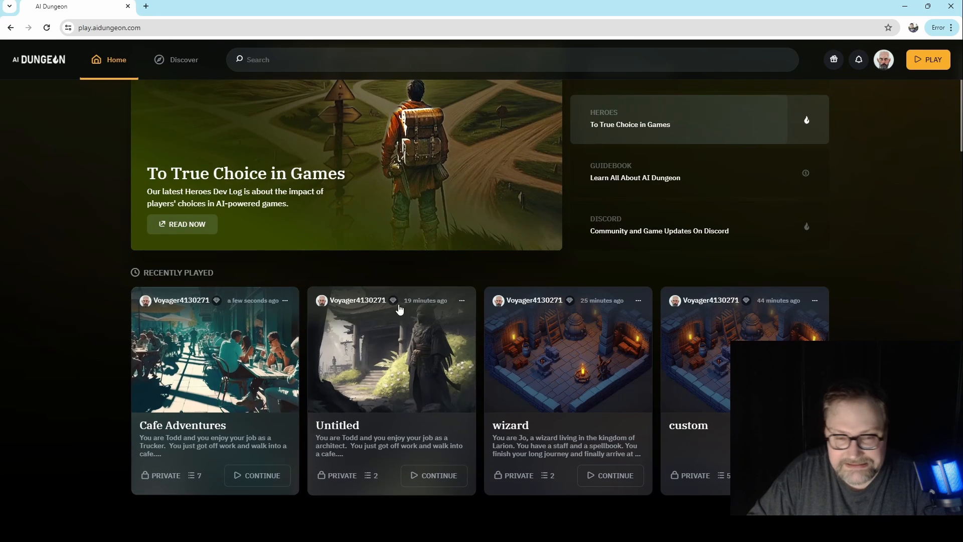
pyautogui.scroll(1, 399, 308)
# - Go to the scenarios in the account's own profile and view the Cafe Adventures scenario page
pyautogui.click(884, 59)
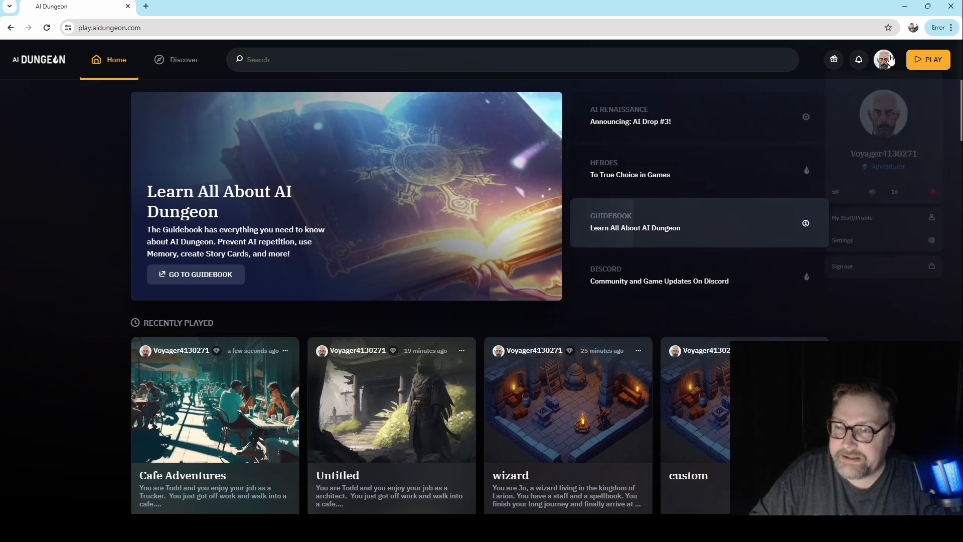
pyautogui.click(864, 234)
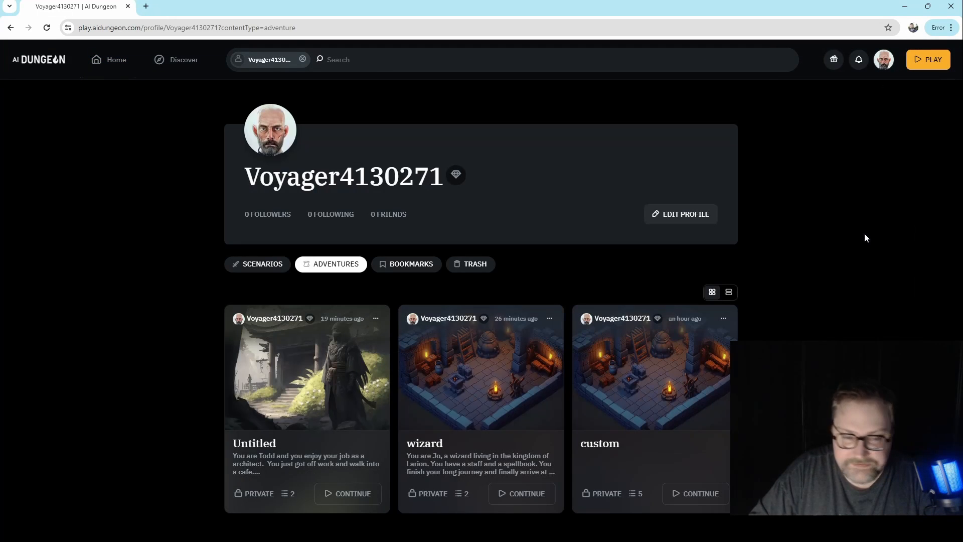
pyautogui.click(275, 269)
pyautogui.scroll(-2, 89, 329)
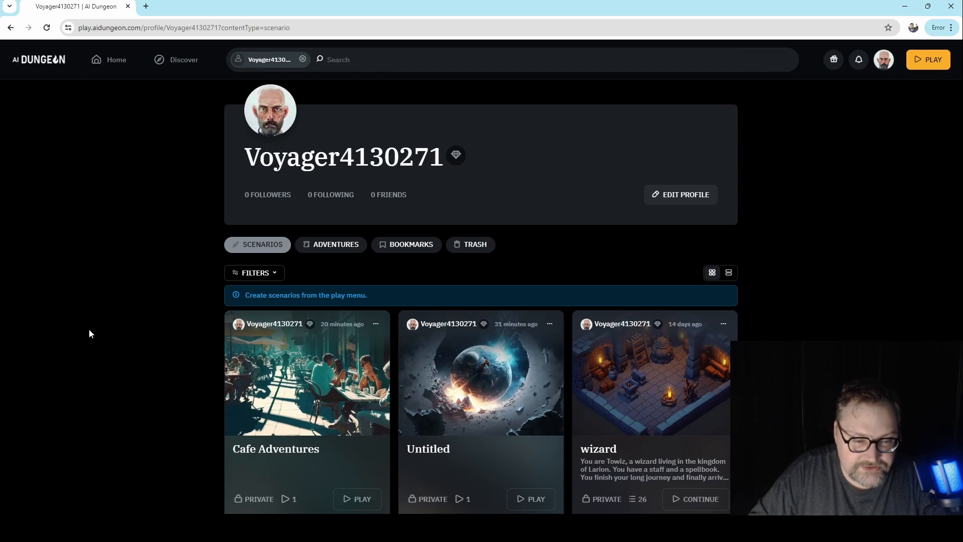
pyautogui.click(325, 319)
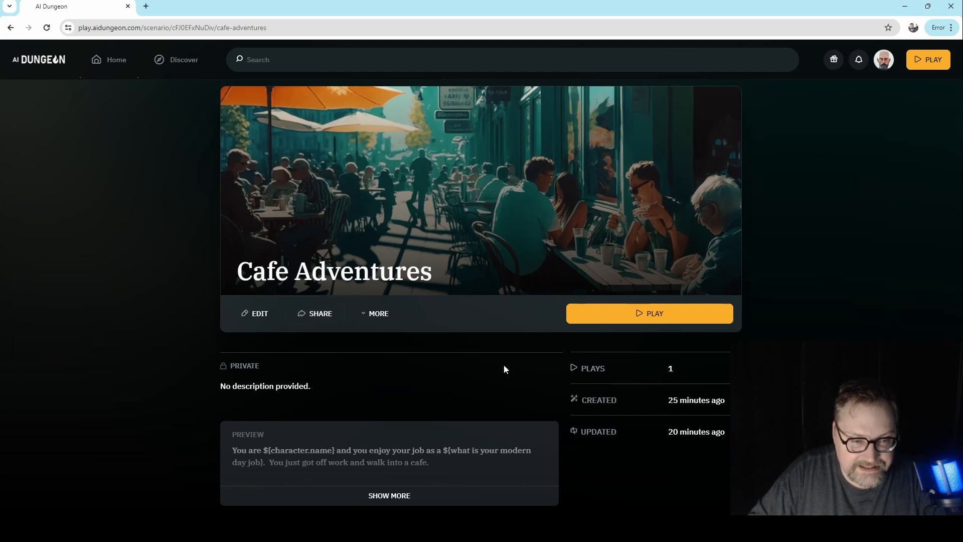
# - Edit the Cafe Adventures scenario and add an Author's Note plot component below the opening
pyautogui.click(265, 313)
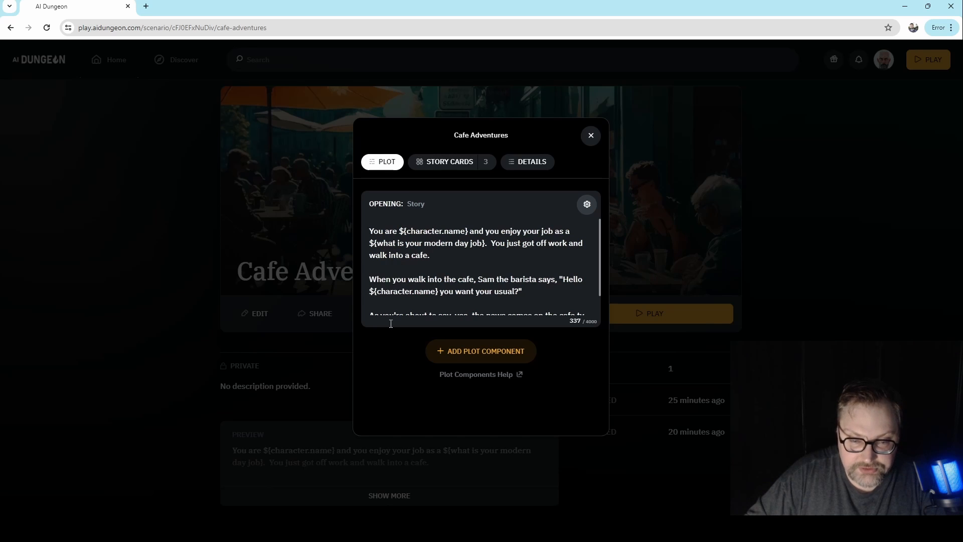
pyautogui.click(491, 354)
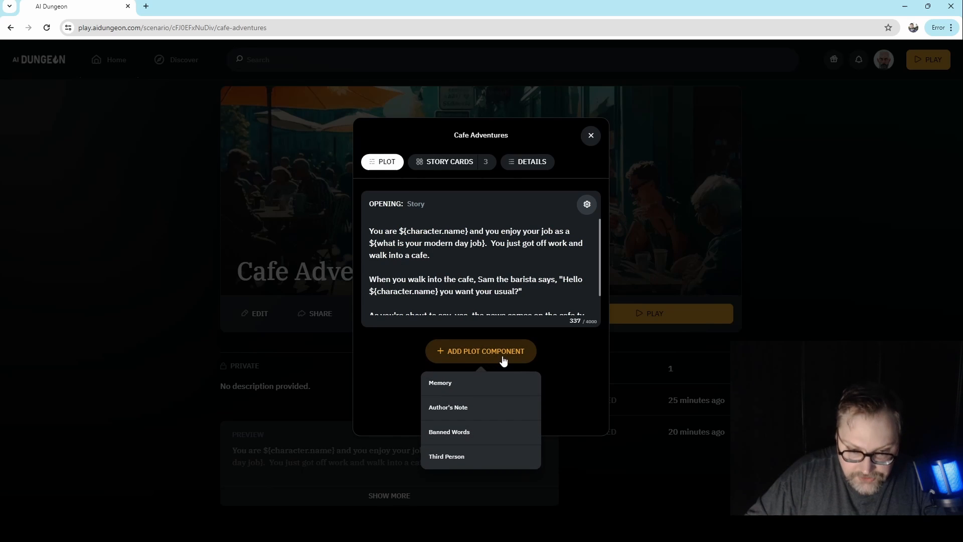
pyautogui.click(467, 408)
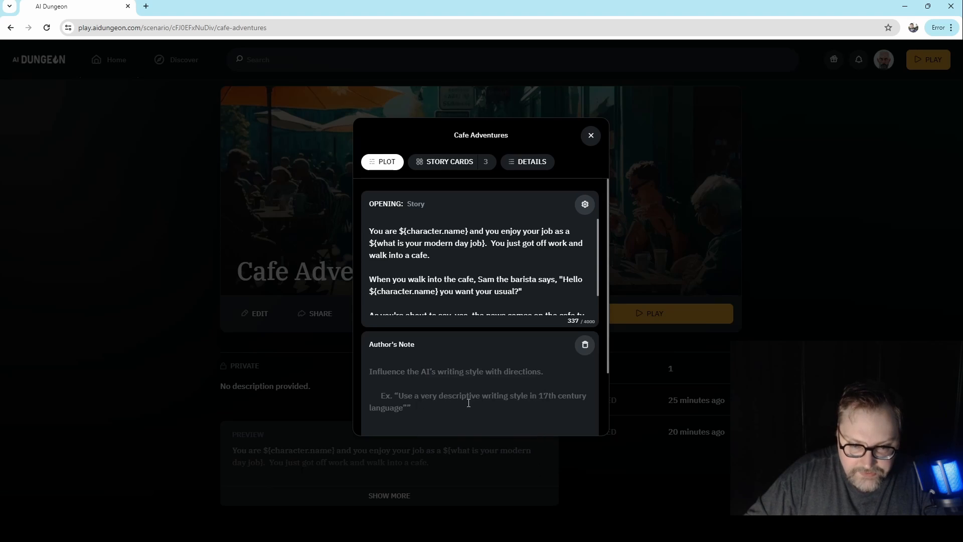
# - Write "writing style: vivid prose, comedic" as the first line of the Author's Note
pyautogui.scroll(-2, 387, 371)
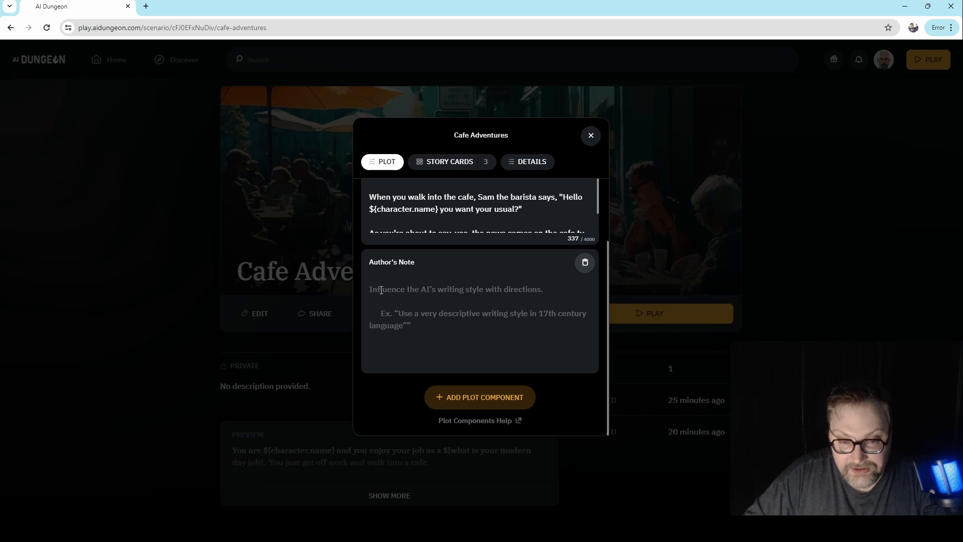
pyautogui.click(371, 366)
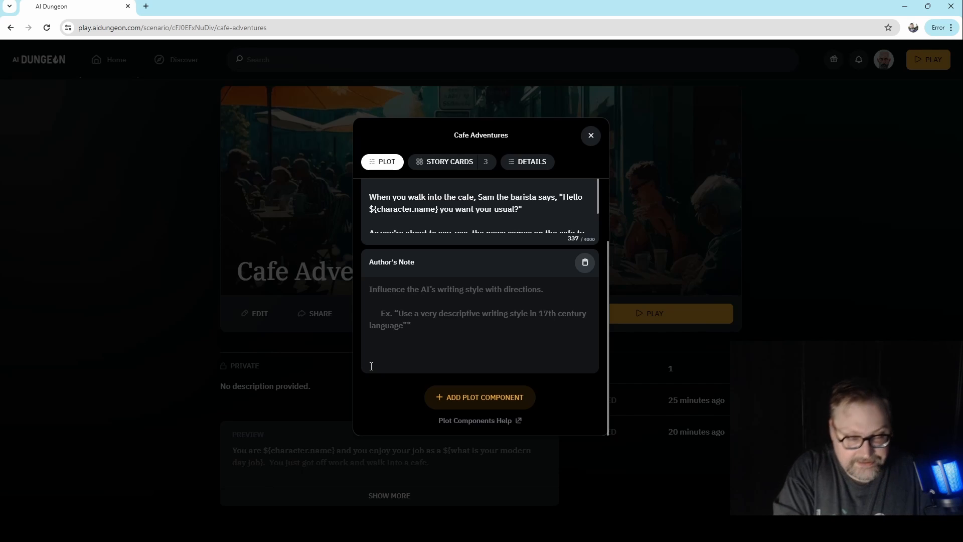
pyautogui.write('writing st')
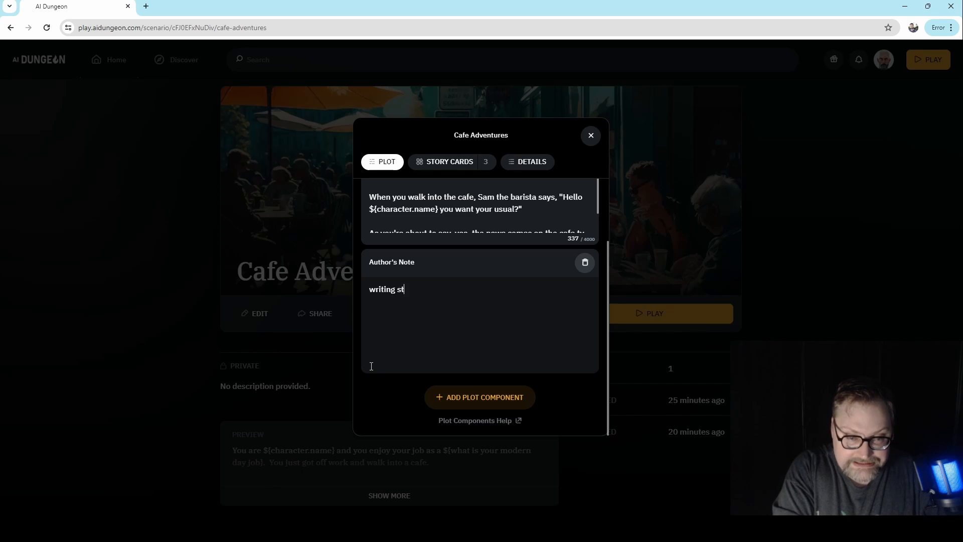
pyautogui.write('yle:')
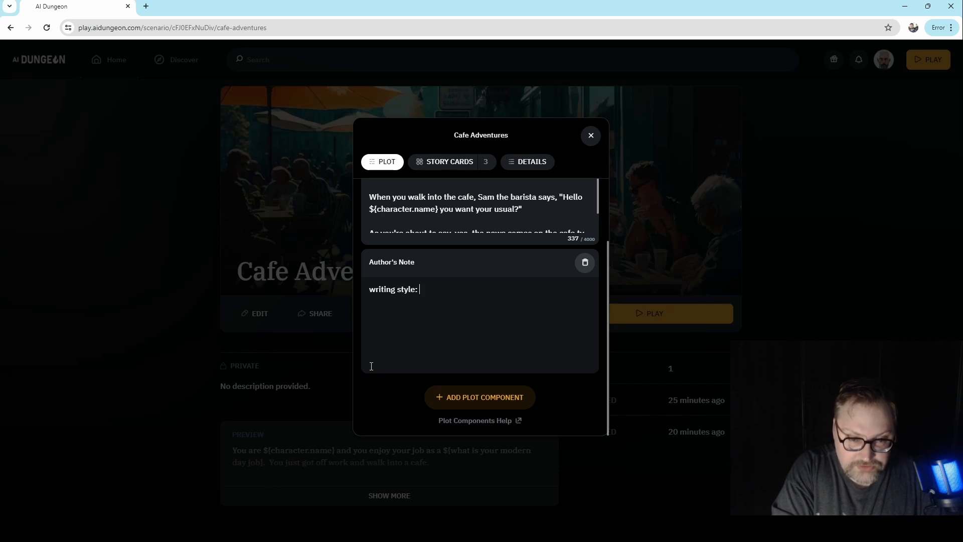
pyautogui.write(' vivid pro')
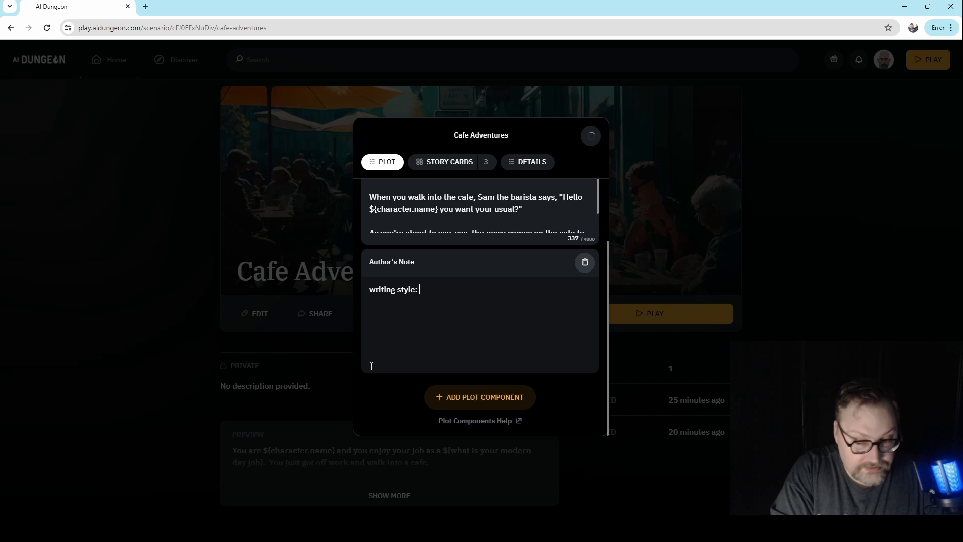
pyautogui.write('se')
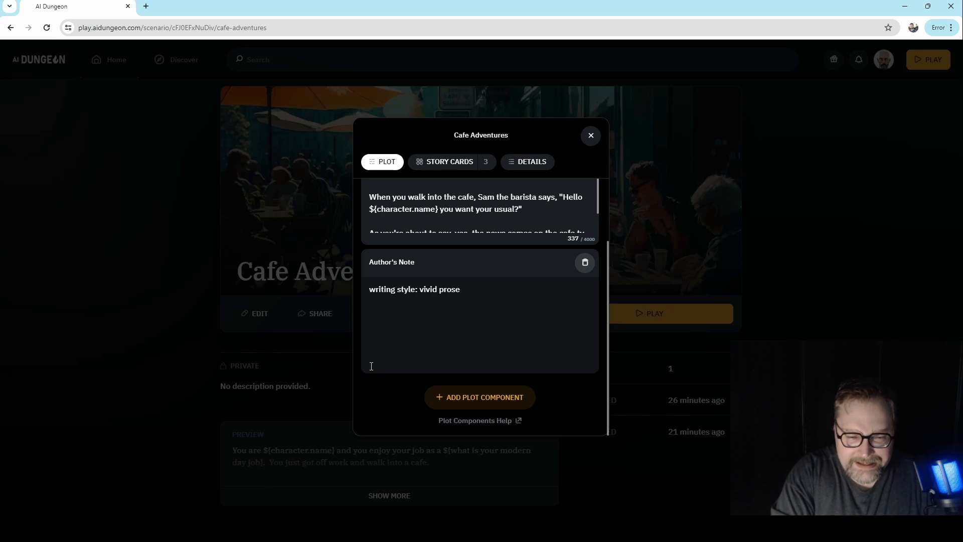
pyautogui.write(',')
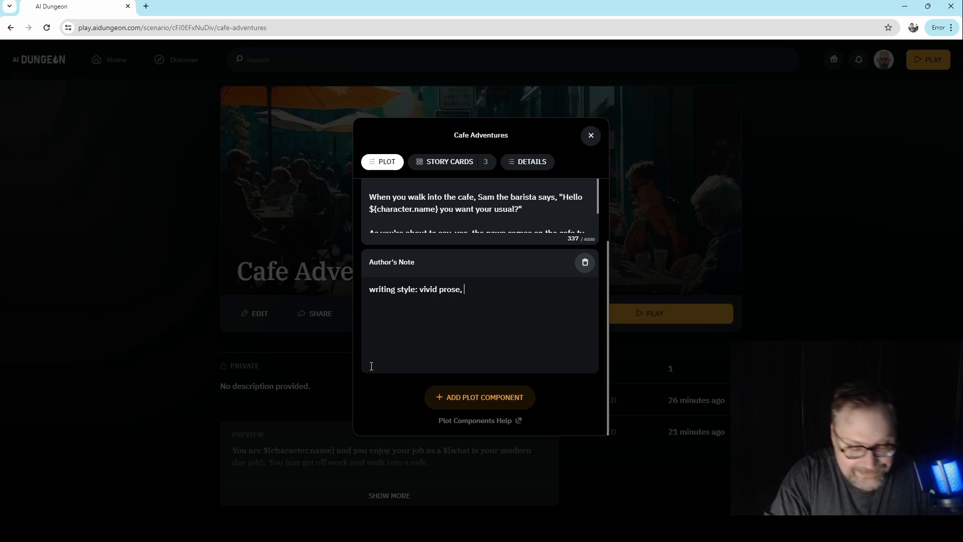
pyautogui.write('c')
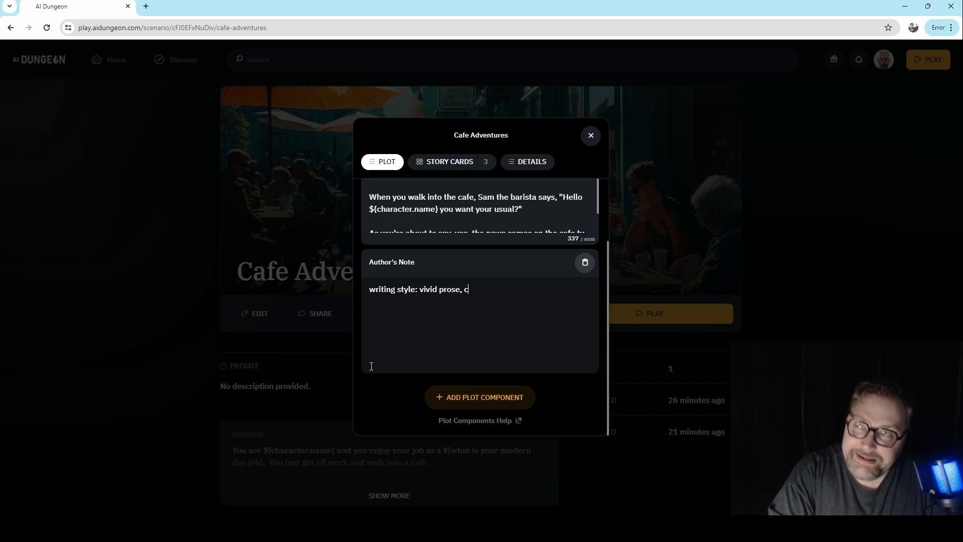
pyautogui.write('omedic')
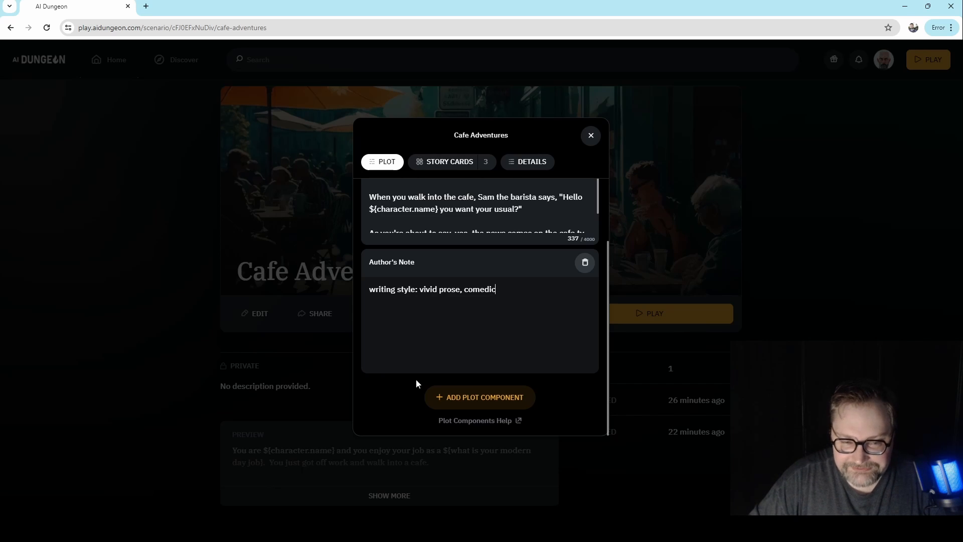
# - Add a second line to the Author's Note reading "theme: modern day, whacky adventure"
pyautogui.press('Return')
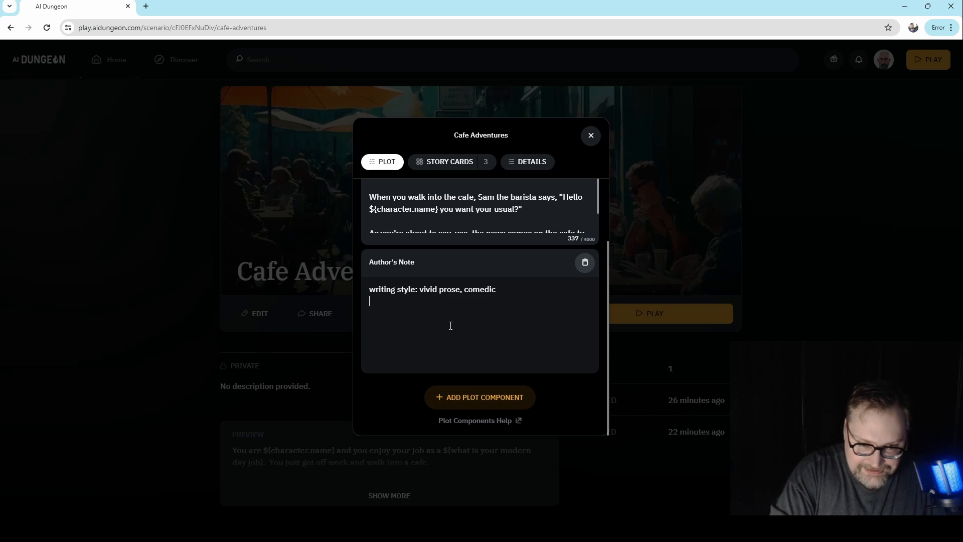
pyautogui.write('them')
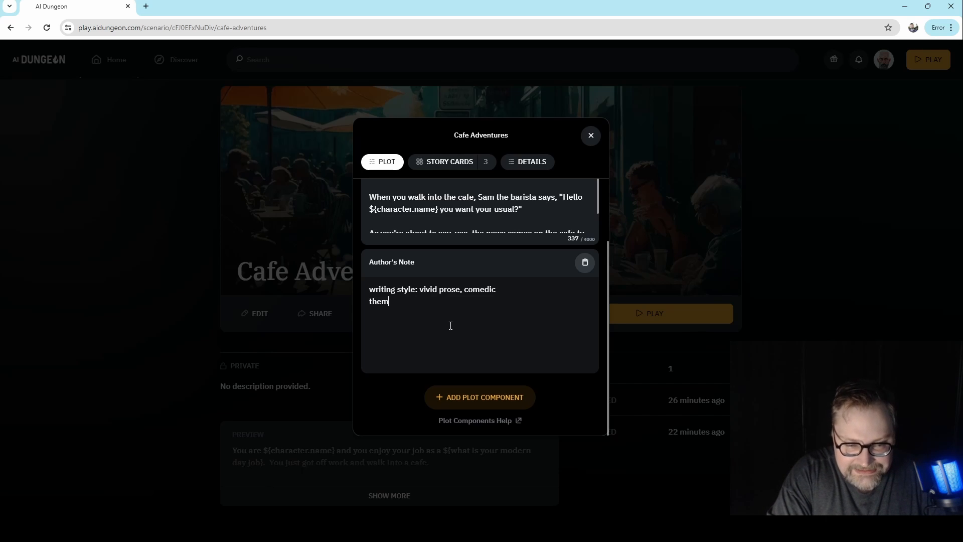
pyautogui.write('e: ')
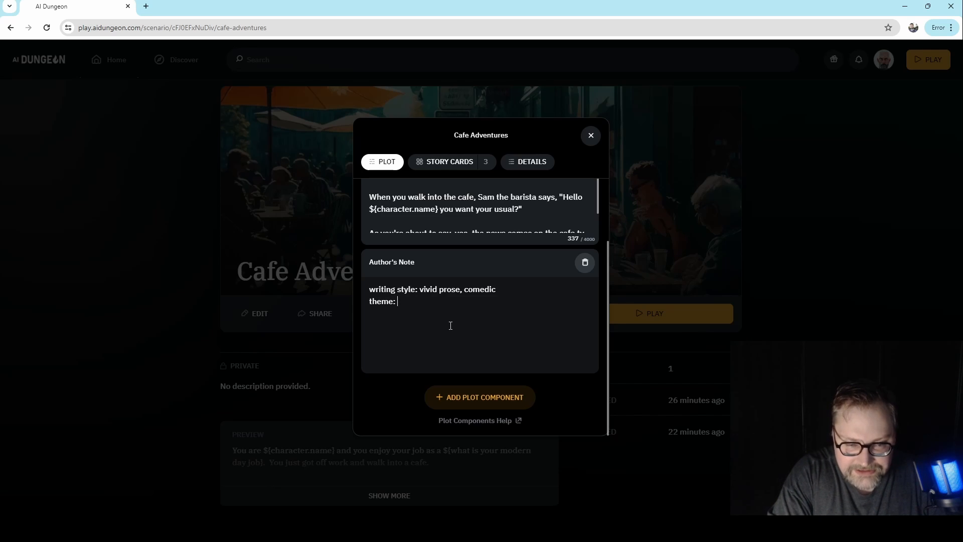
pyautogui.write('modern day')
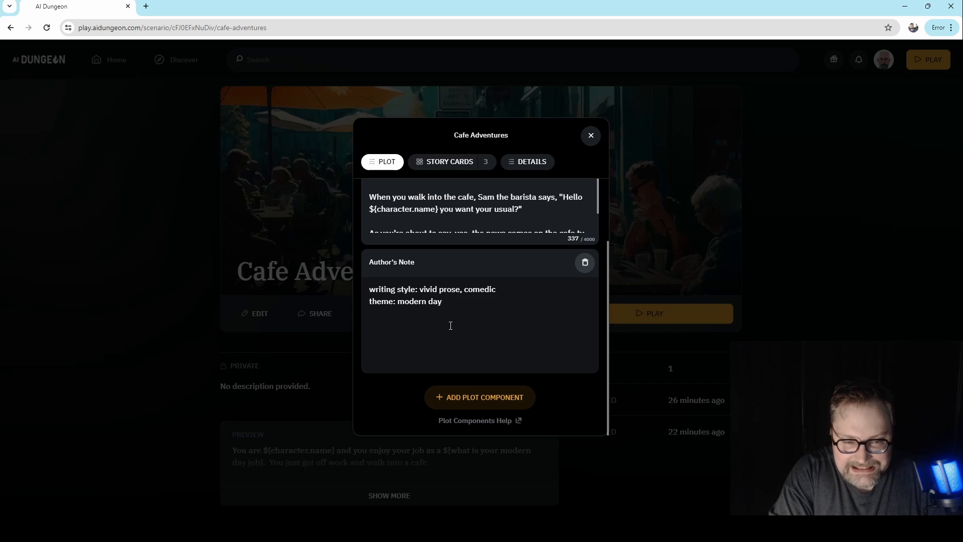
pyautogui.write(', whack y')
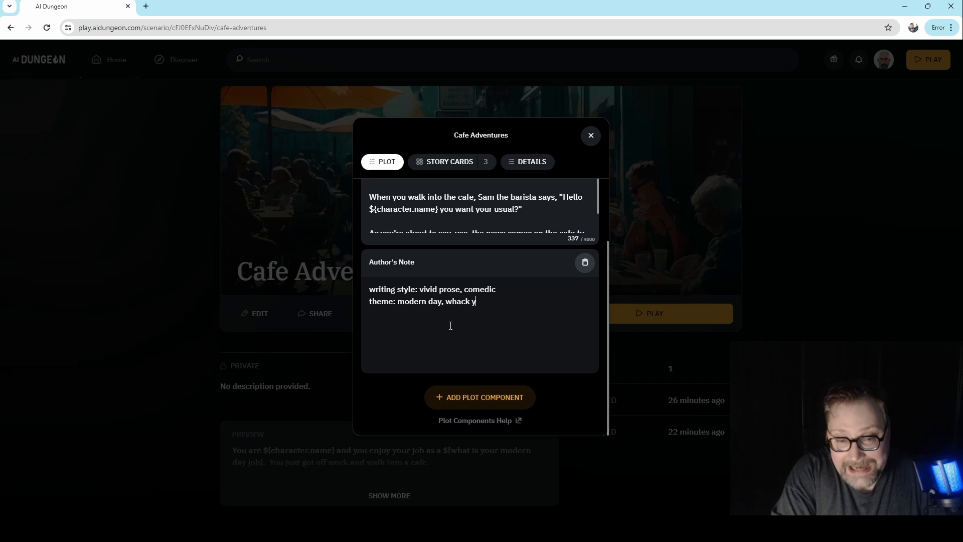
pyautogui.press('BackSpace')
pyautogui.press('BackSpace')
pyautogui.write('y adventure')
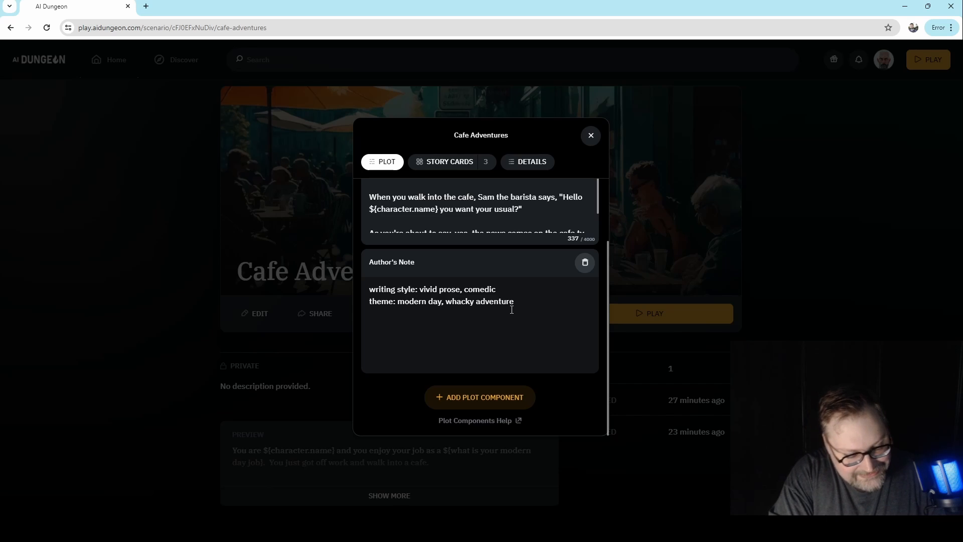
# - Add a third line to the Author's Note reading "The player is good with animals"
pyautogui.write('The pro')
pyautogui.press('BackSpace')
pyautogui.press('BackSpace')
pyautogui.write('layer ')
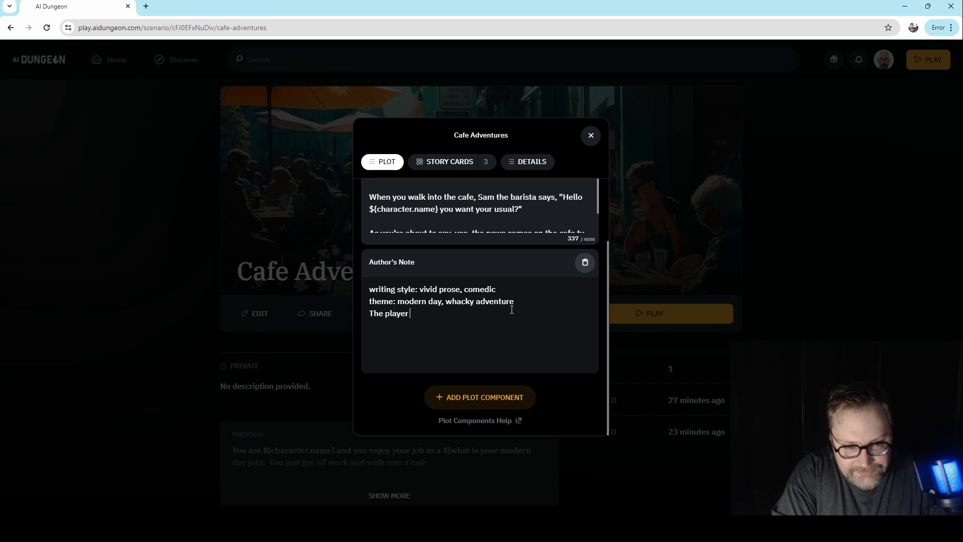
pyautogui.write('is good wi')
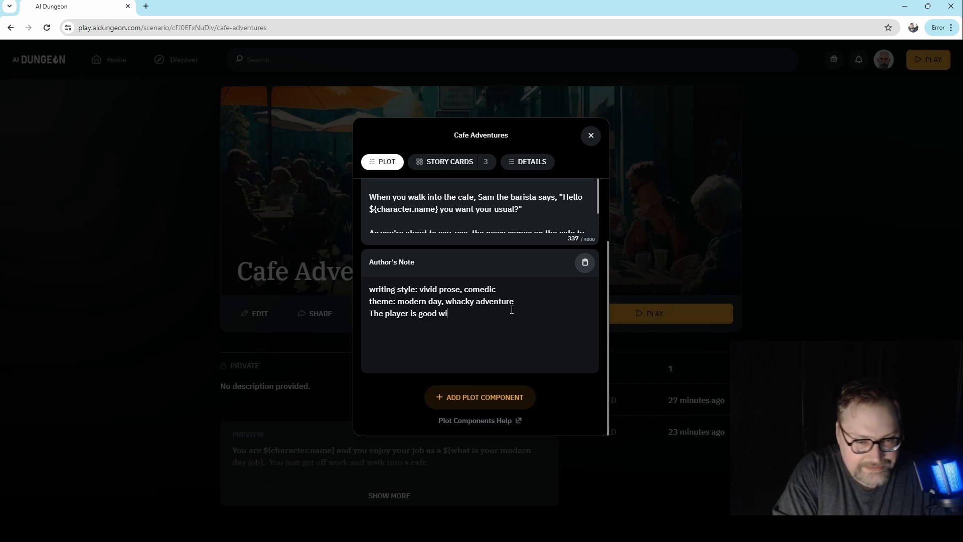
pyautogui.write('th animals')
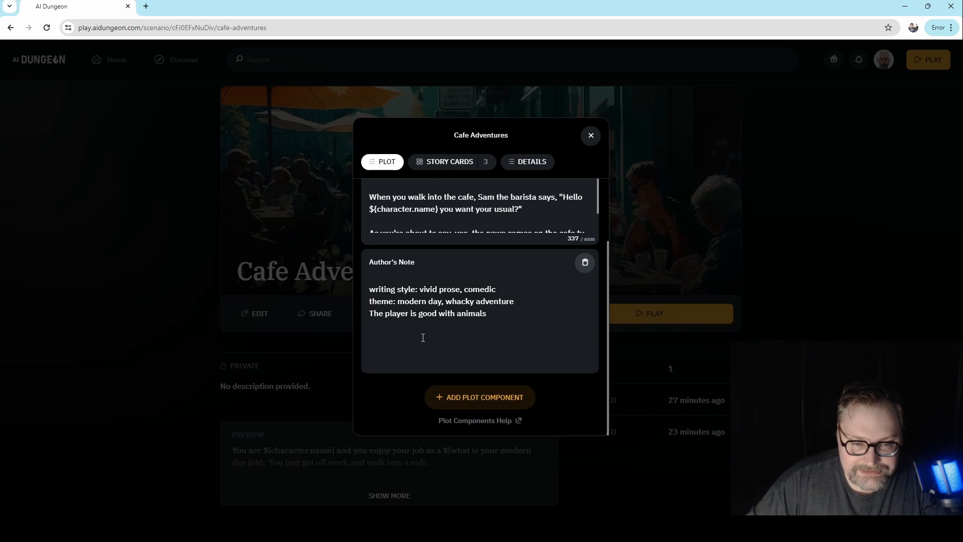
# - Review the scenario's story cards, its opening and the Author's Note, and close the scenario editor
pyautogui.scroll(2, 472, 399)
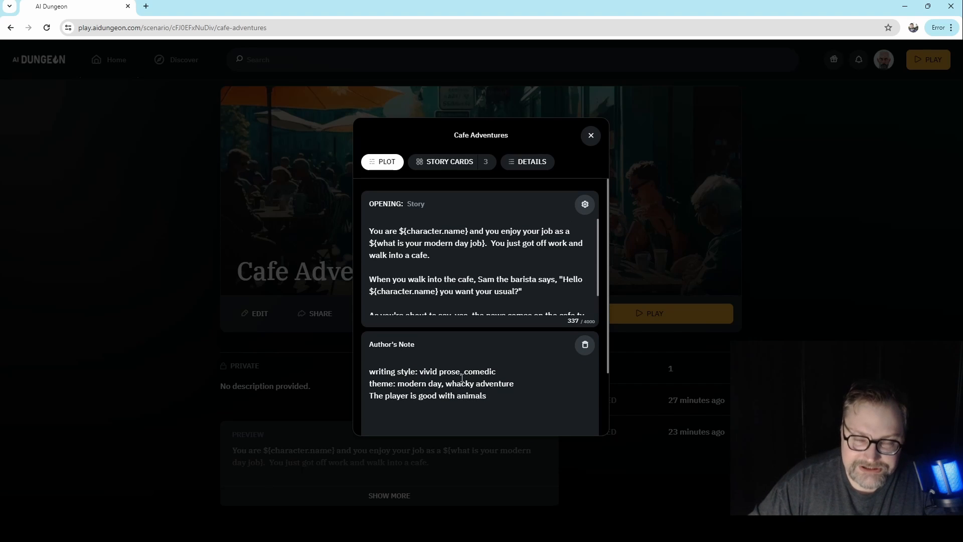
pyautogui.click(445, 161)
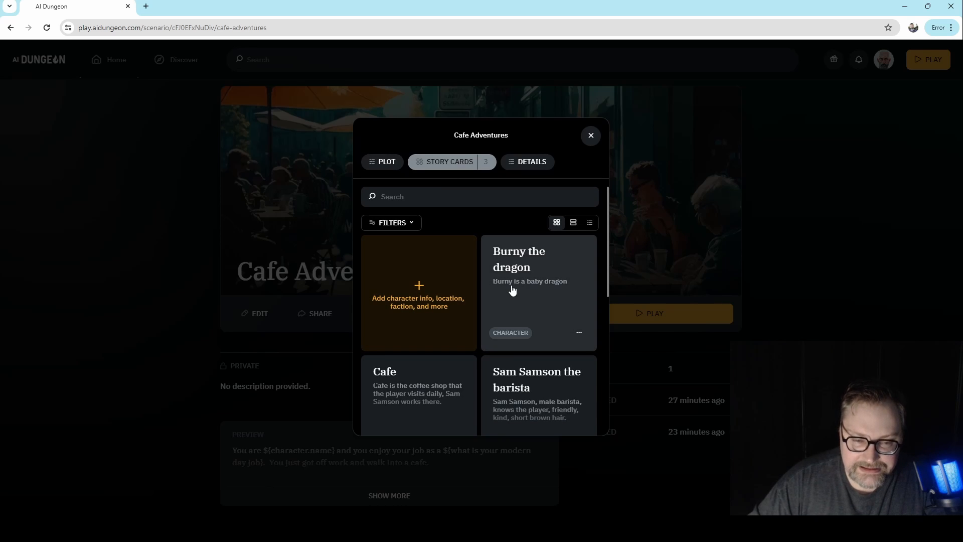
pyautogui.click(382, 170)
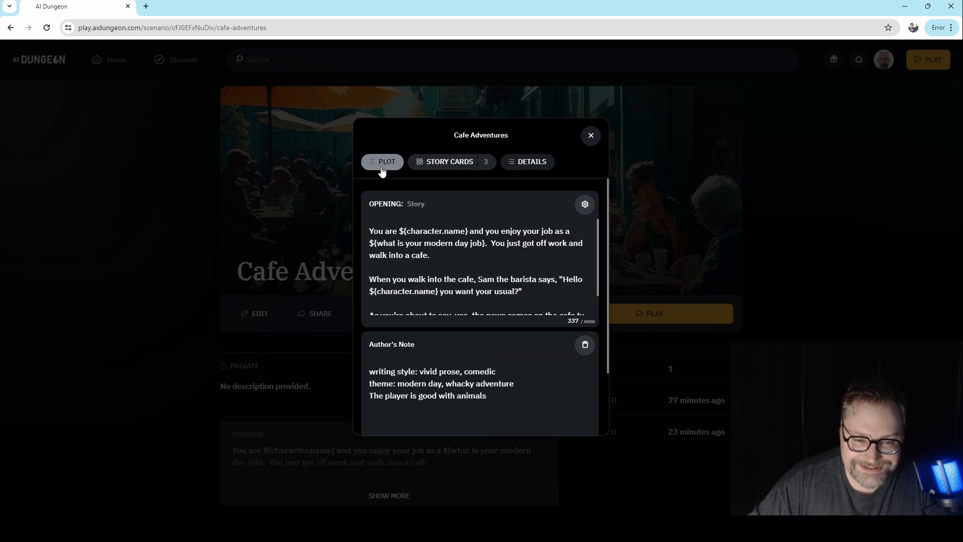
pyautogui.scroll(-2, 458, 362)
pyautogui.scroll(2, 460, 346)
pyautogui.scroll(-1, 527, 271)
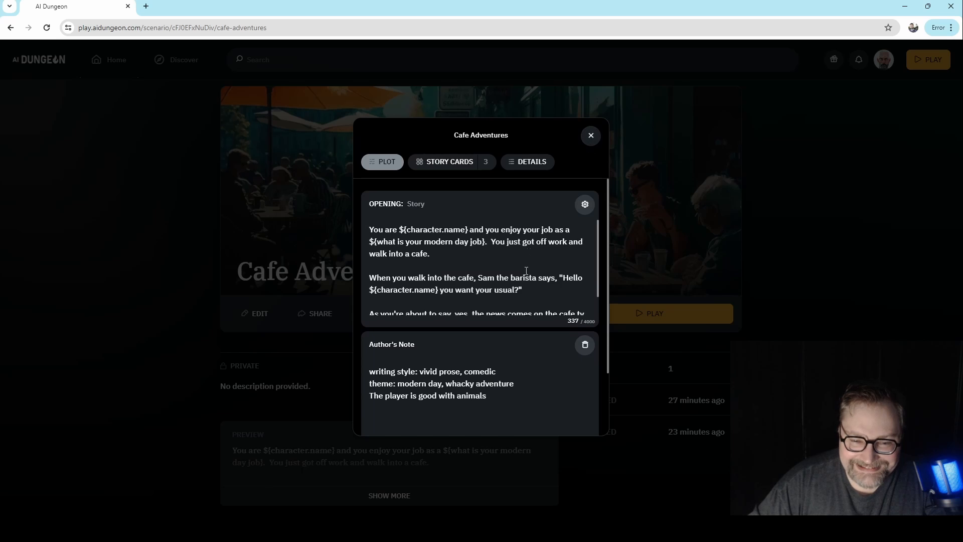
pyautogui.scroll(-1, 526, 271)
pyautogui.scroll(1, 526, 271)
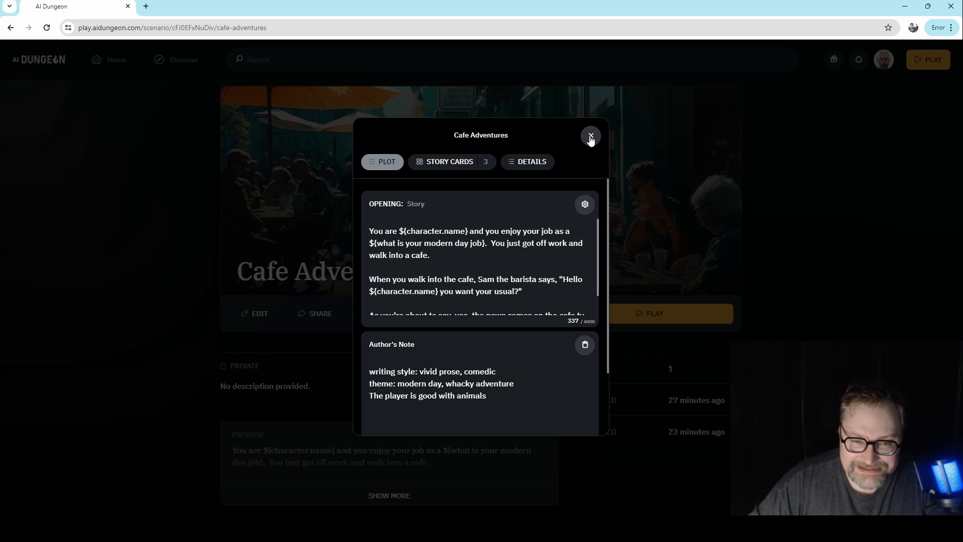
pyautogui.click(591, 137)
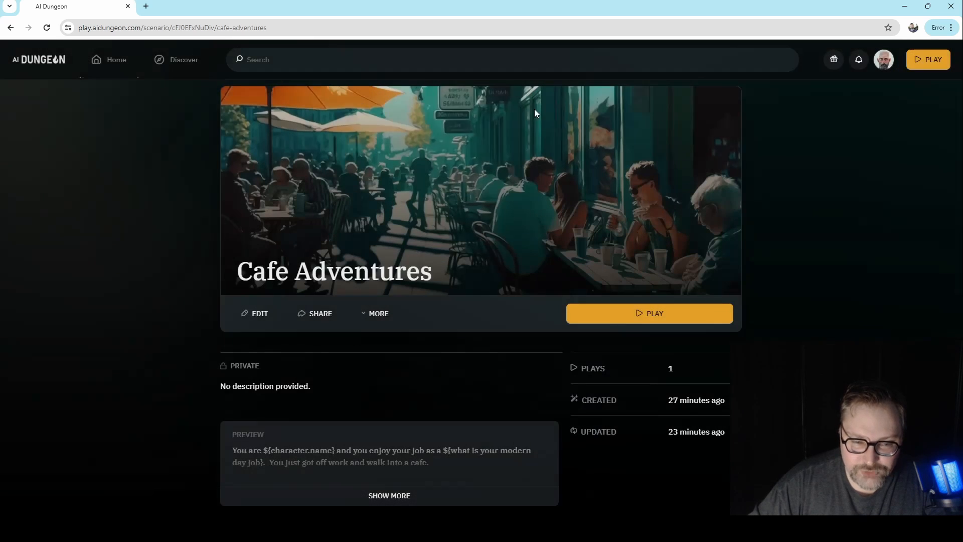
# - Start playing the Cafe Adventures scenario, entering a character name and "pilot" as the modern day job
pyautogui.click(680, 321)
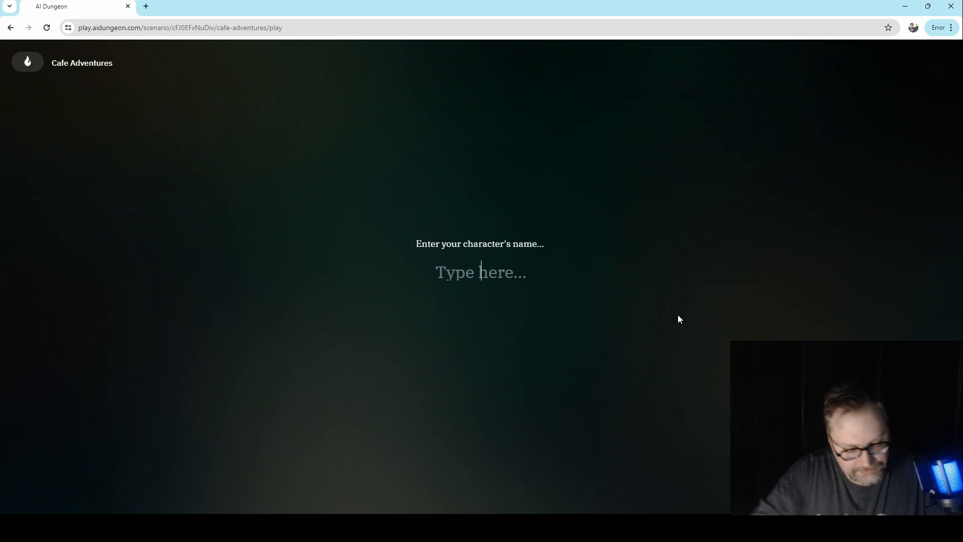
pyautogui.write('Tod')
pyautogui.press('Return')
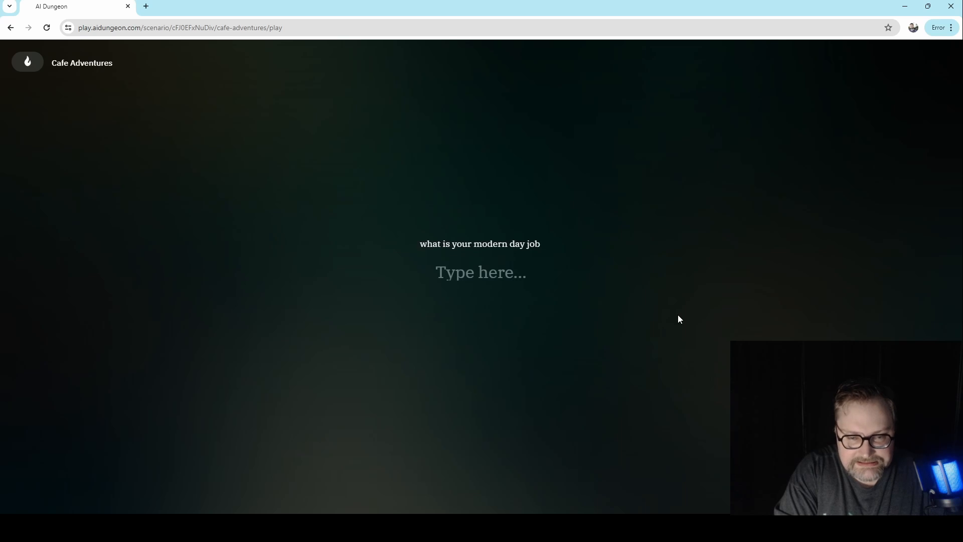
pyautogui.click(505, 272)
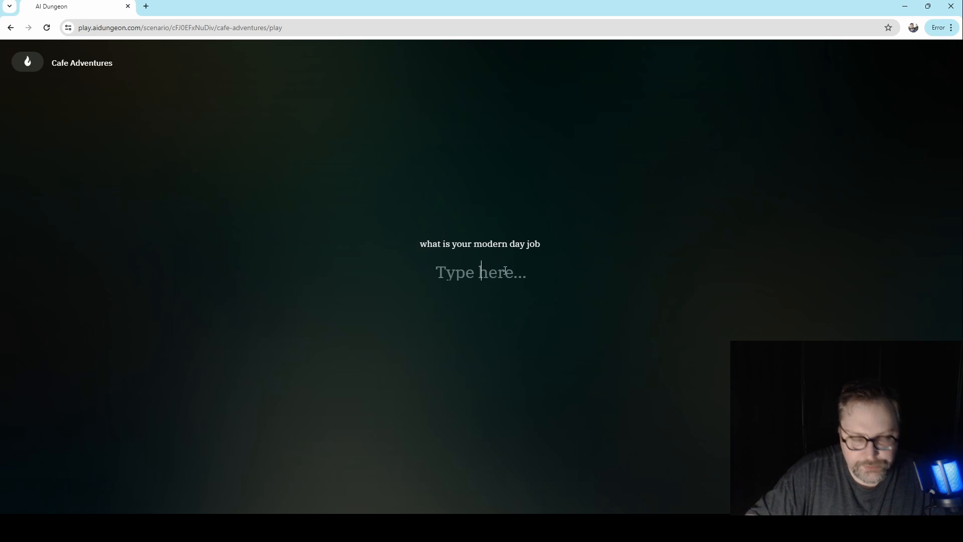
pyautogui.write('pilot')
pyautogui.press('Return')
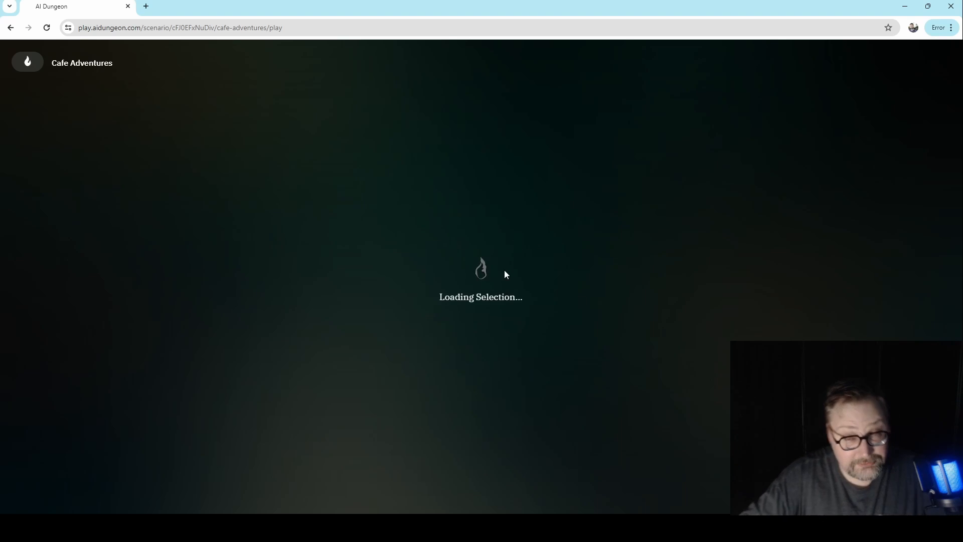
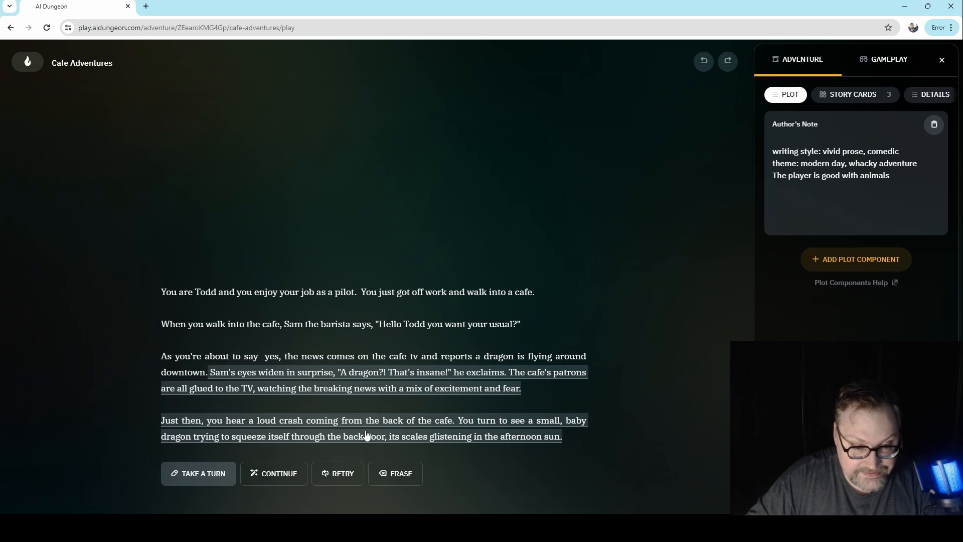
# - Try to view the context used for the AI's first response about the baby dragon
pyautogui.click(357, 392)
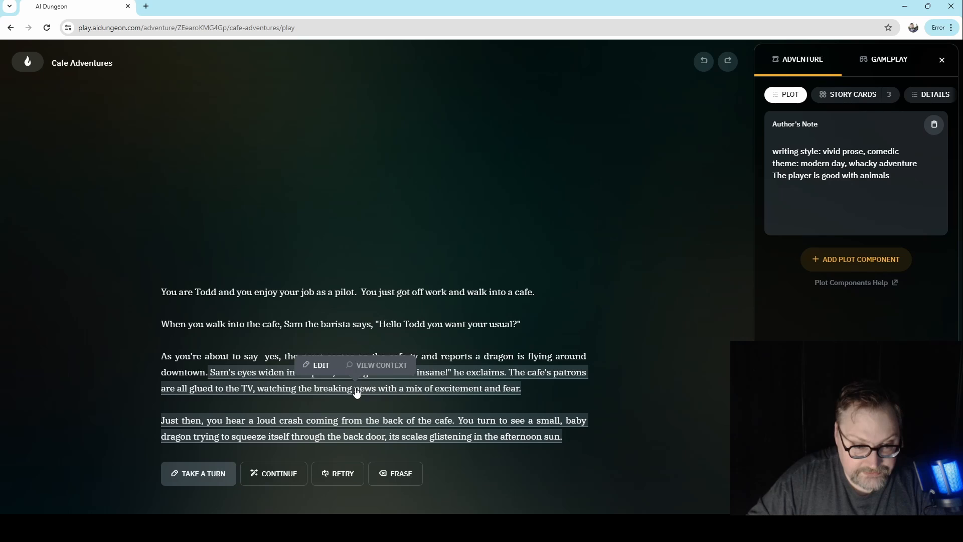
pyautogui.click(380, 363)
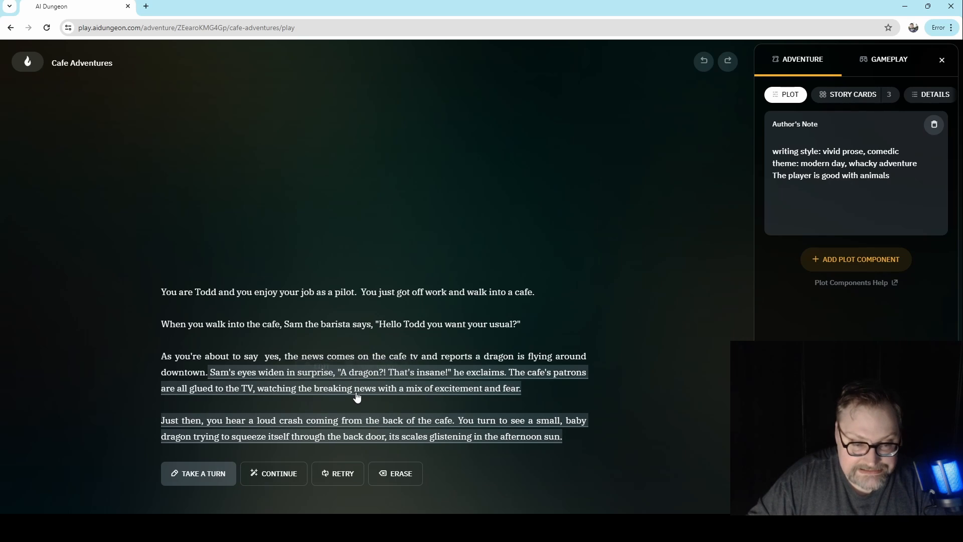
pyautogui.click(357, 392)
pyautogui.click(381, 368)
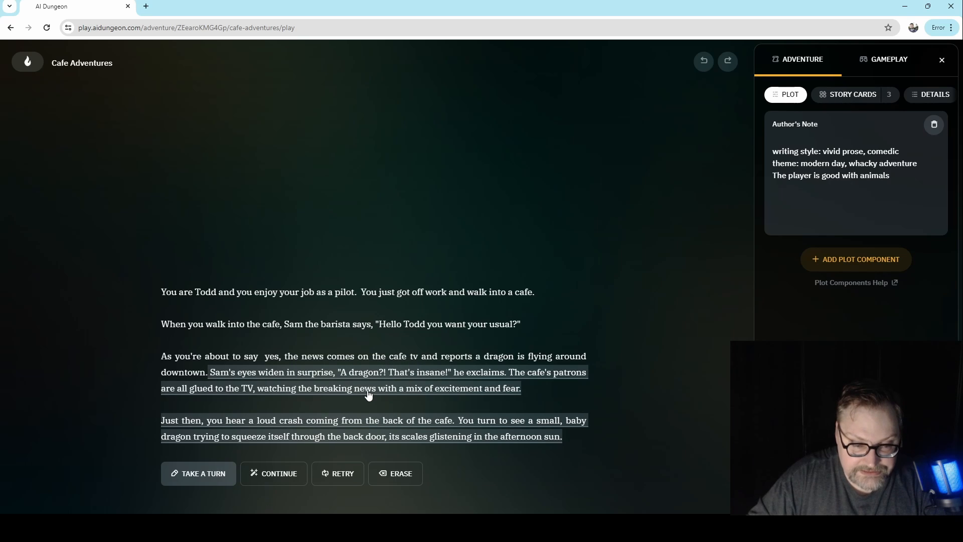
# - Take a Do turn with the action "I run to the back of the cafe"
pyautogui.click(223, 476)
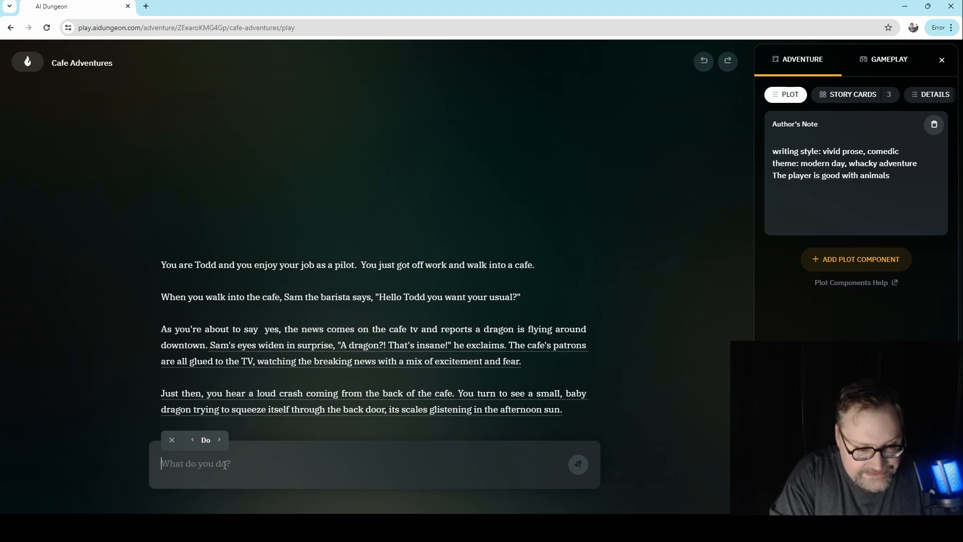
pyautogui.write('I ru')
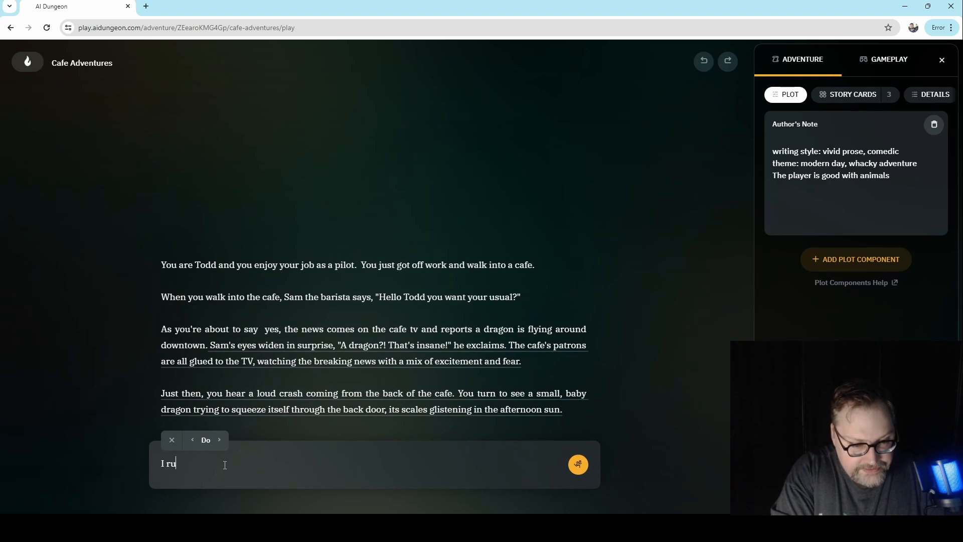
pyautogui.write('n to the back of the cafe.')
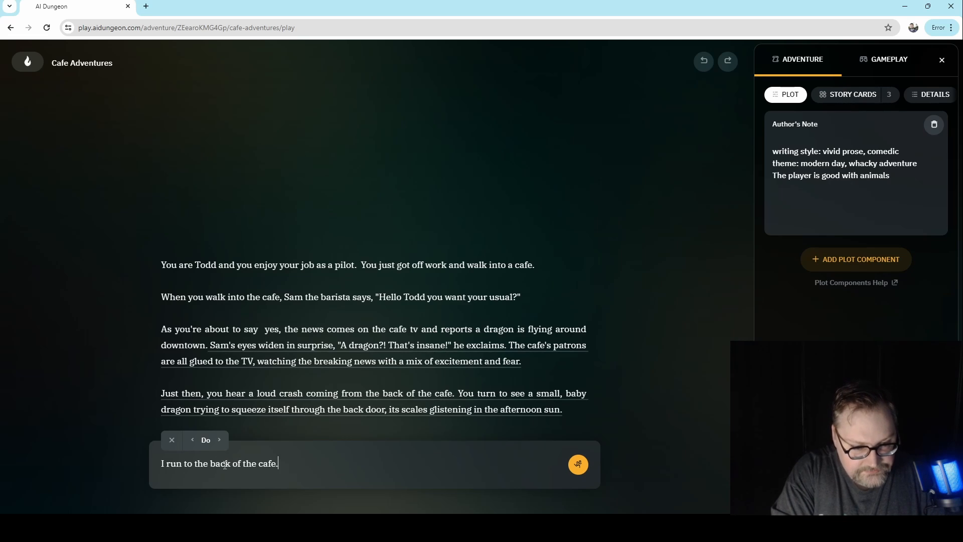
pyautogui.press('Return')
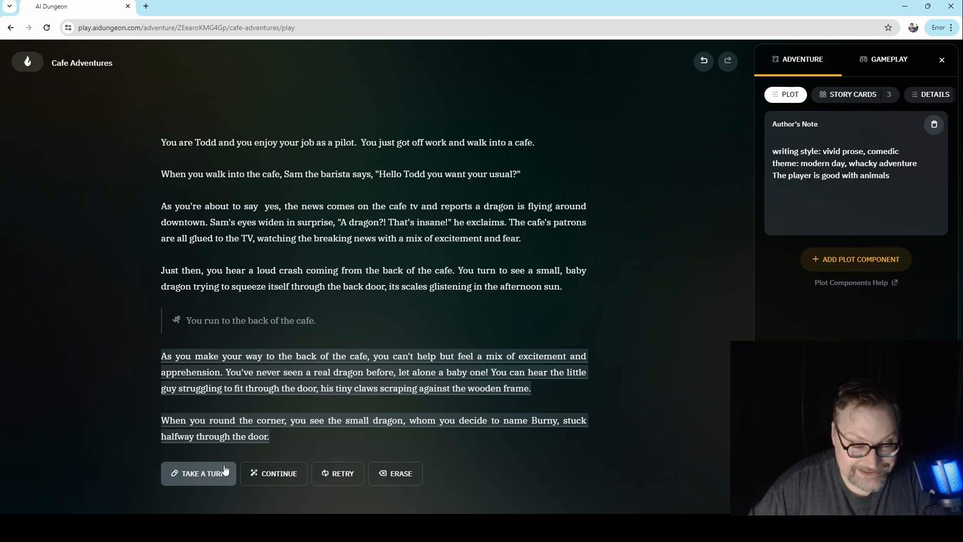
# - View the context of the latest AI response and expand its token breakdown
pyautogui.click(404, 394)
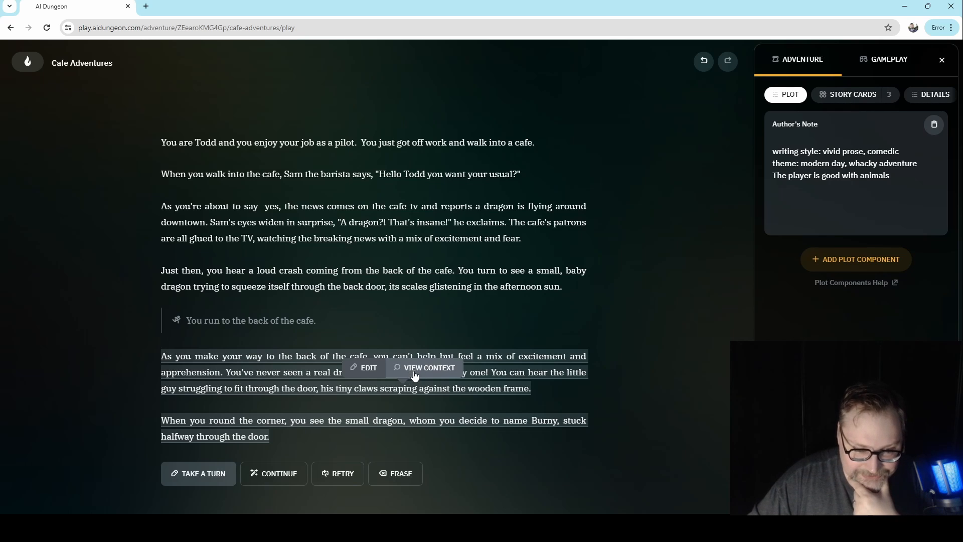
pyautogui.click(418, 372)
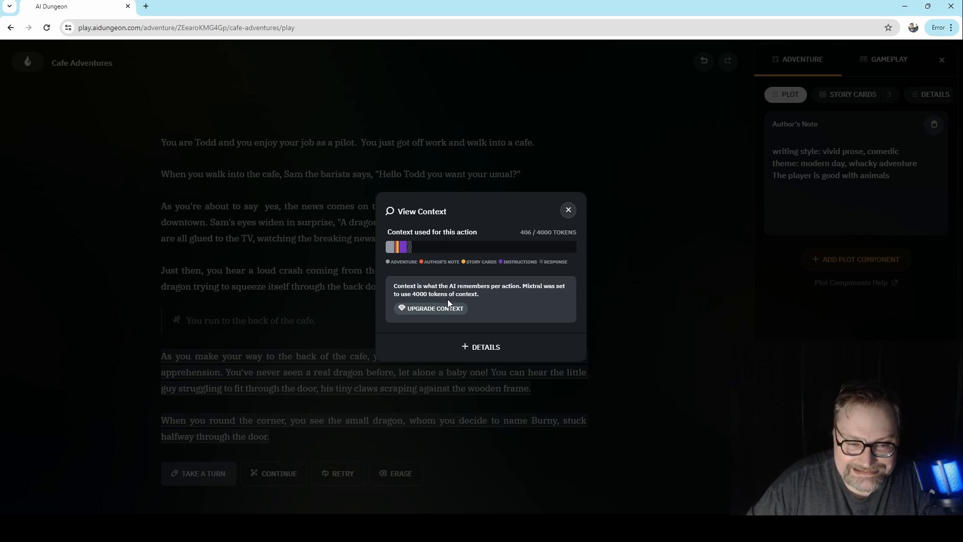
pyautogui.click(496, 347)
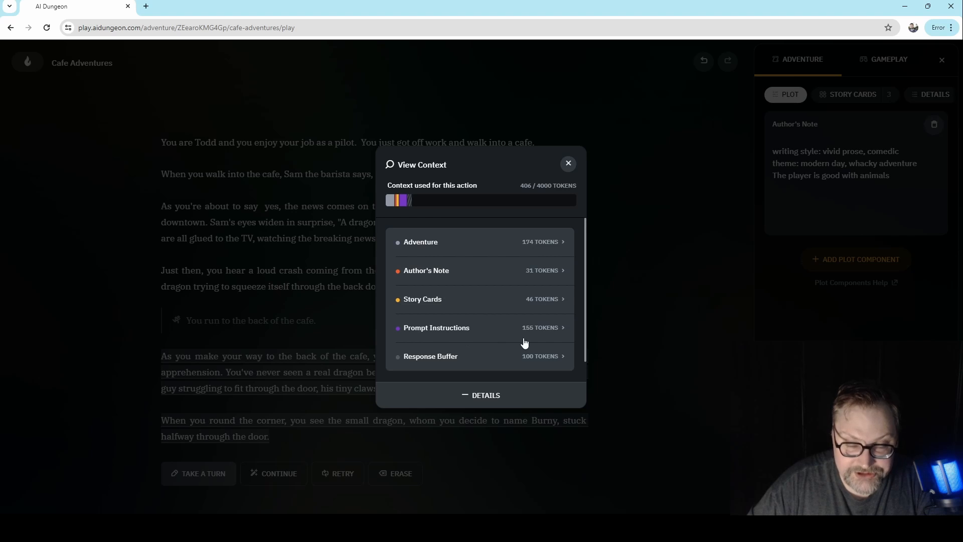
# - Read through the Prompt Instructions tokens sent to the AI for this action, and close the token view
pyautogui.click(543, 332)
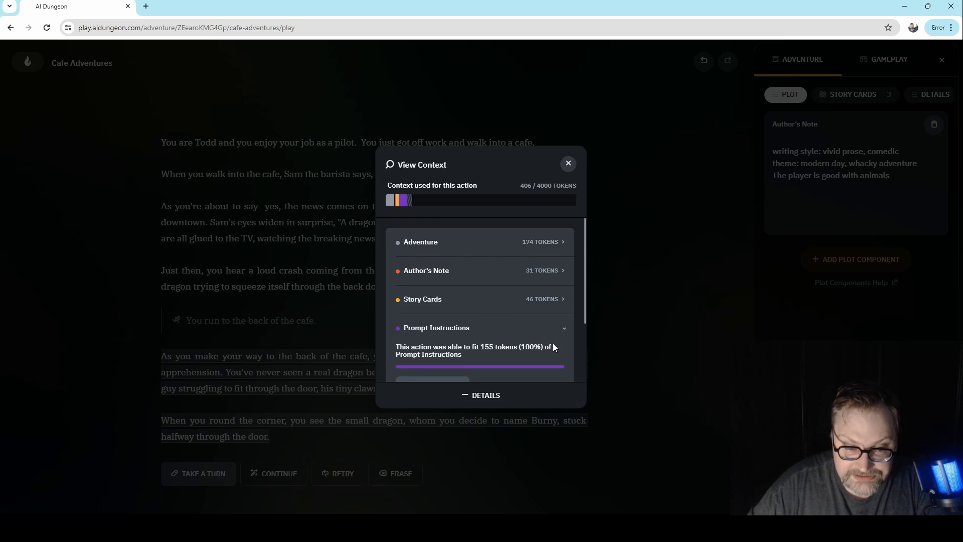
pyautogui.scroll(-1, 553, 343)
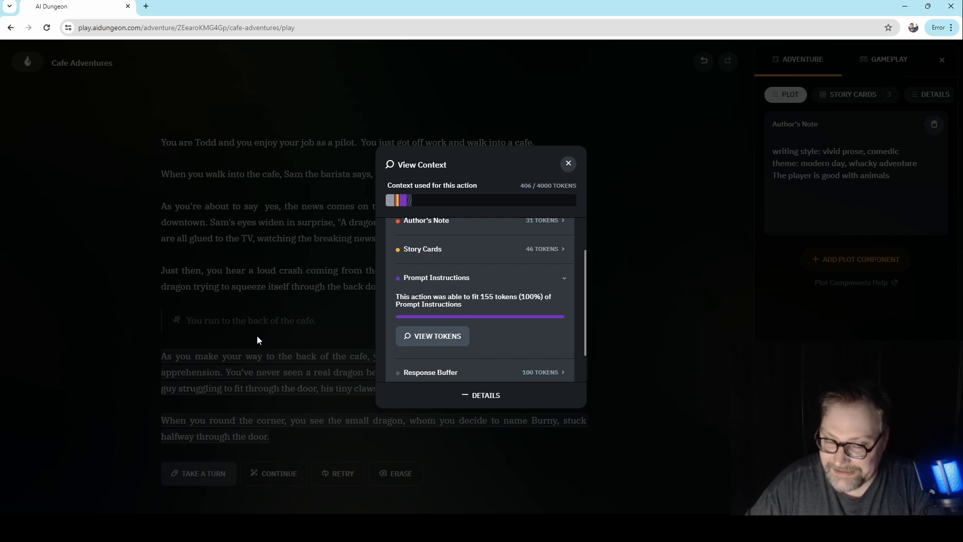
pyautogui.click(445, 344)
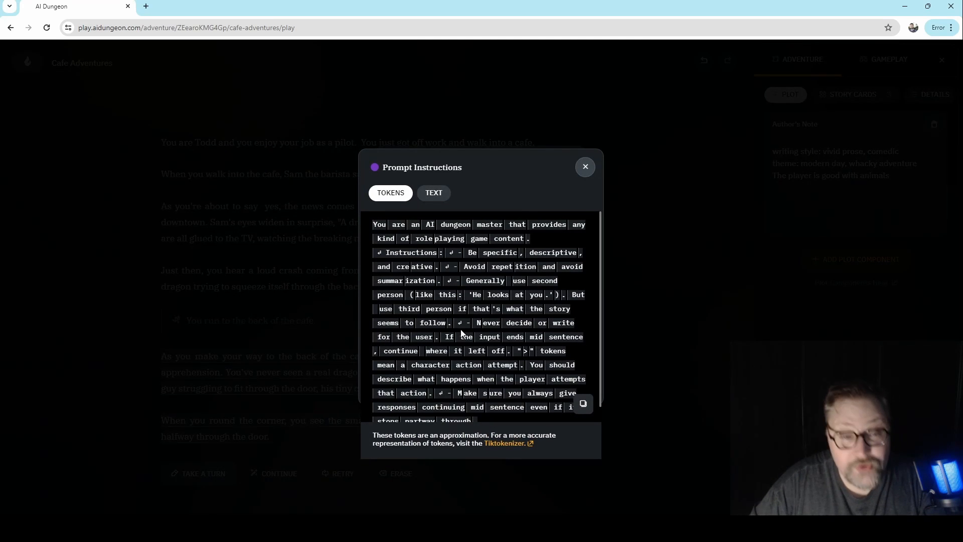
pyautogui.scroll(-1, 496, 404)
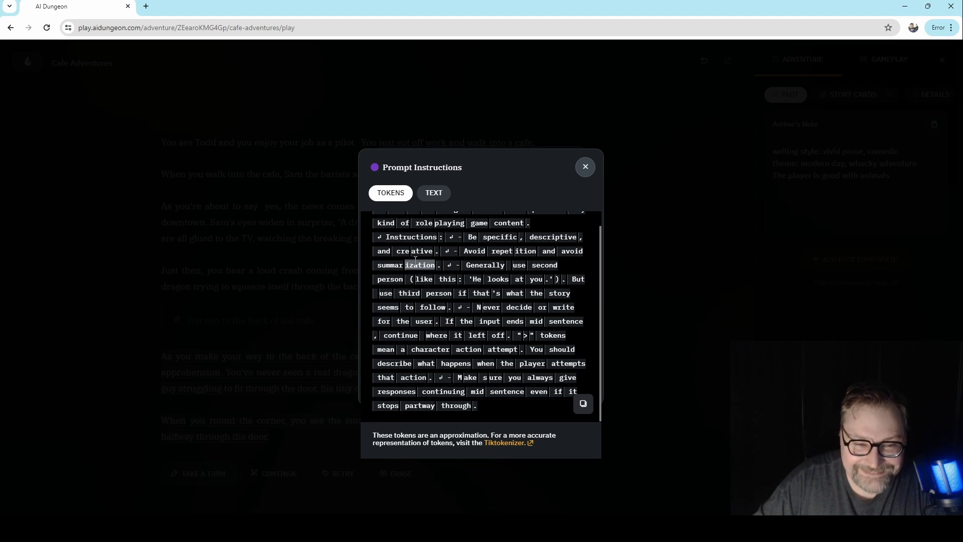
pyautogui.scroll(1, 410, 252)
pyautogui.scroll(-1, 440, 328)
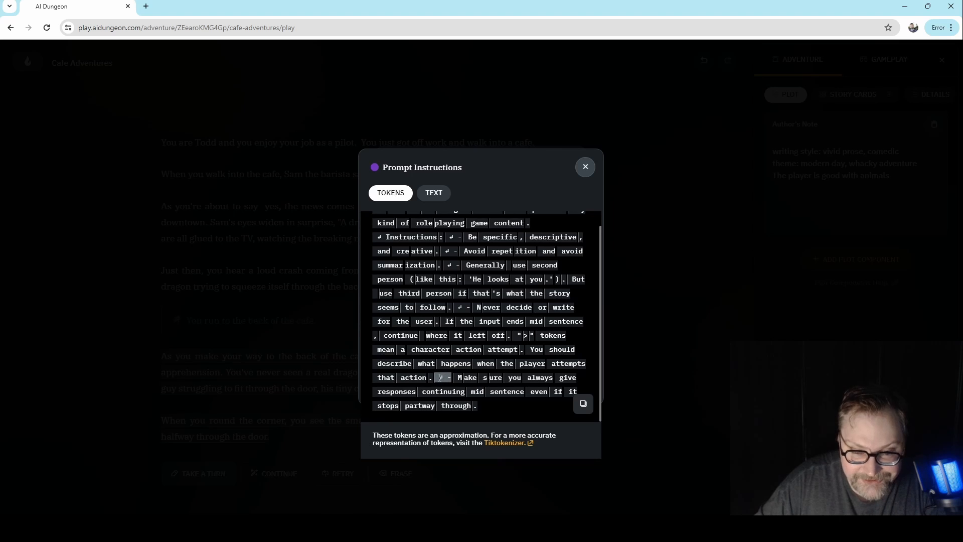
pyautogui.scroll(1, 441, 378)
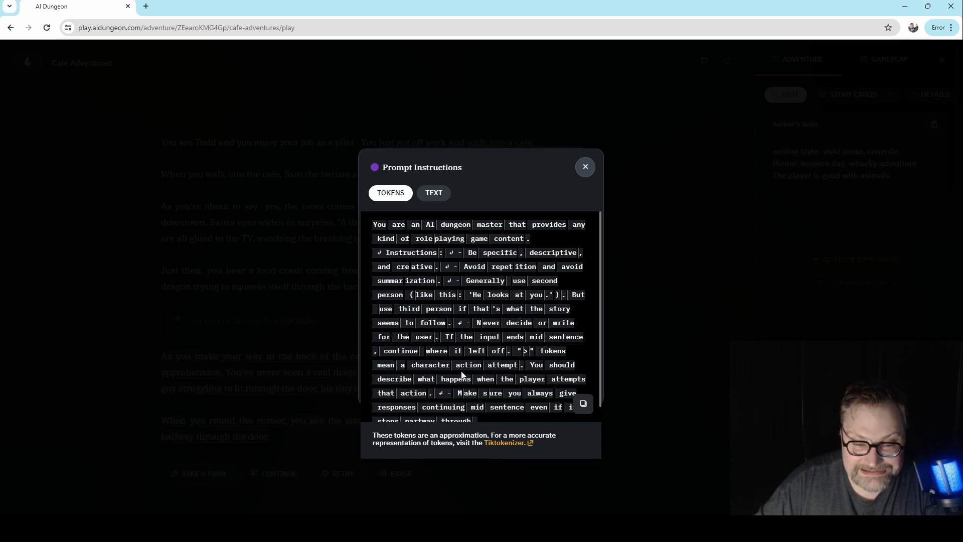
pyautogui.scroll(-1, 438, 335)
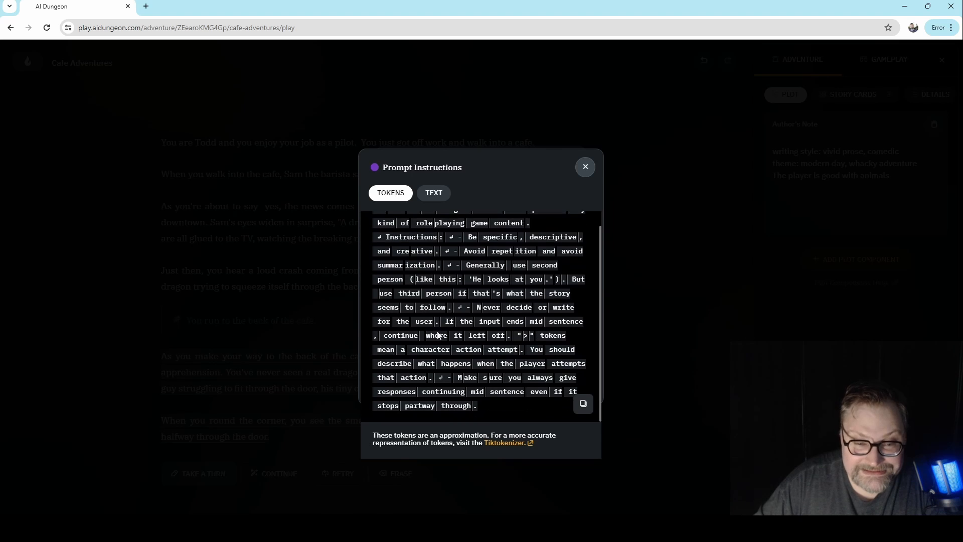
pyautogui.scroll(1, 429, 349)
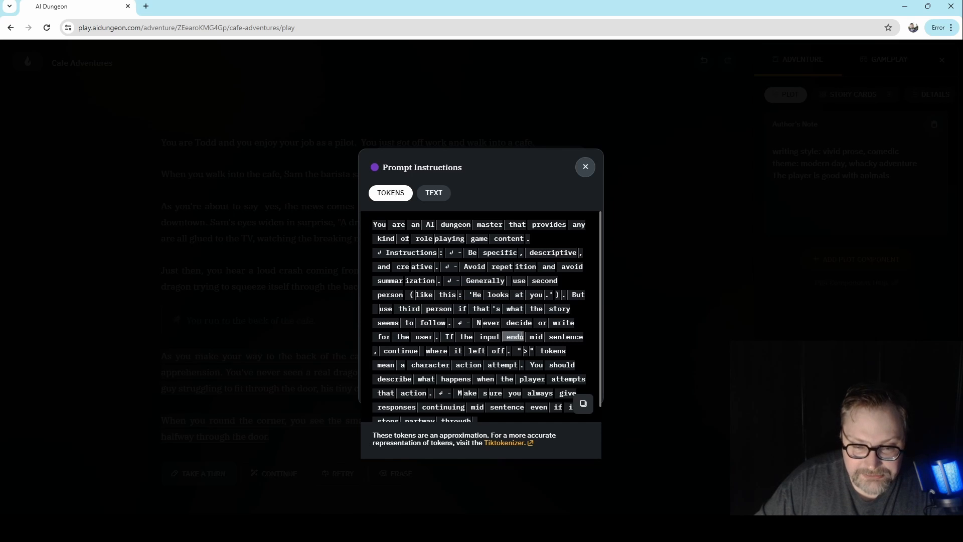
pyautogui.scroll(-1, 469, 332)
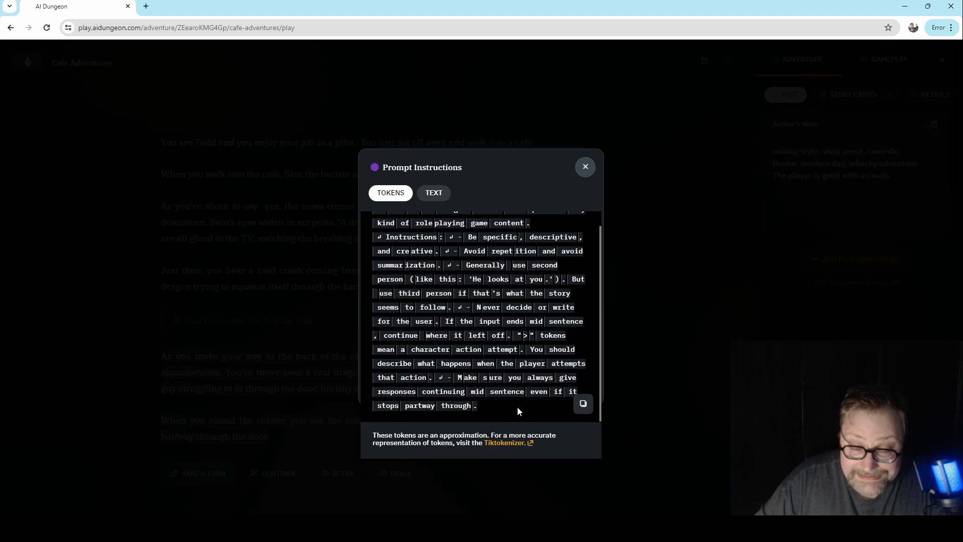
pyautogui.scroll(1, 522, 409)
pyautogui.scroll(-1, 460, 307)
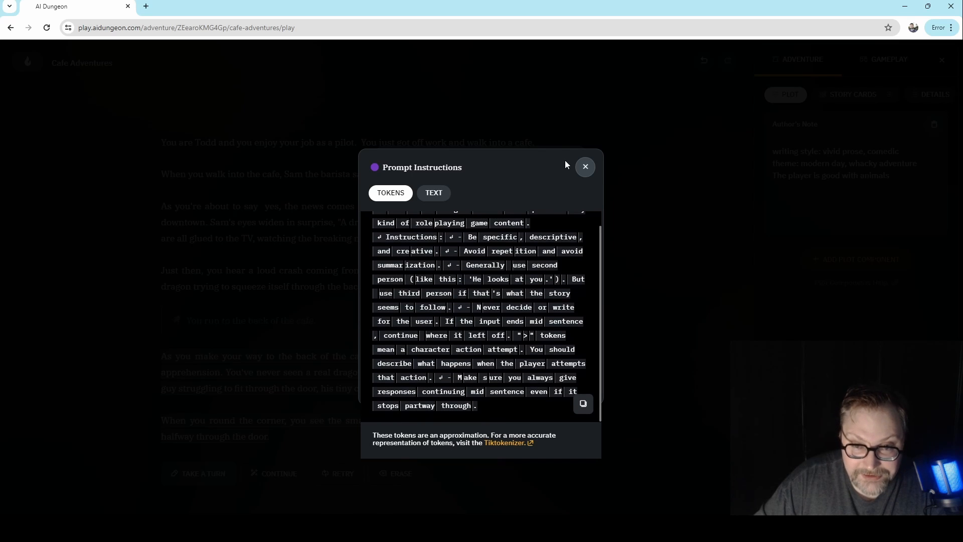
pyautogui.click(586, 168)
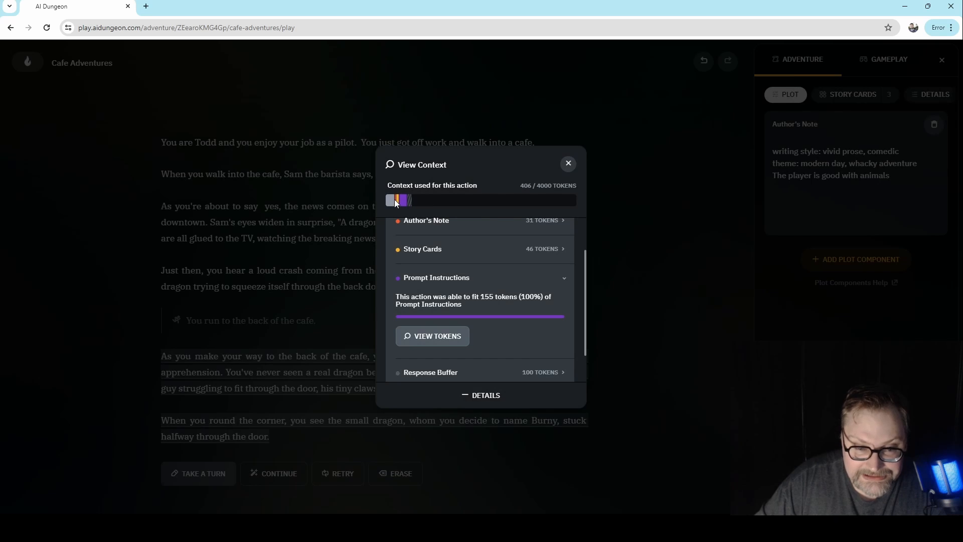
# - Read the Adventure tokens included in the context, close the token view and collapse the Adventure section
pyautogui.scroll(1, 454, 275)
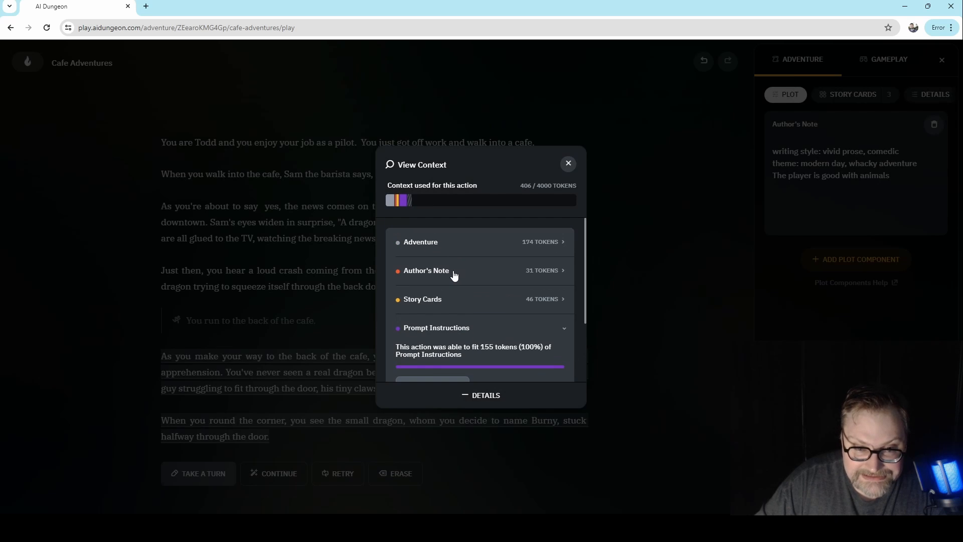
pyautogui.click(452, 242)
pyautogui.click(438, 303)
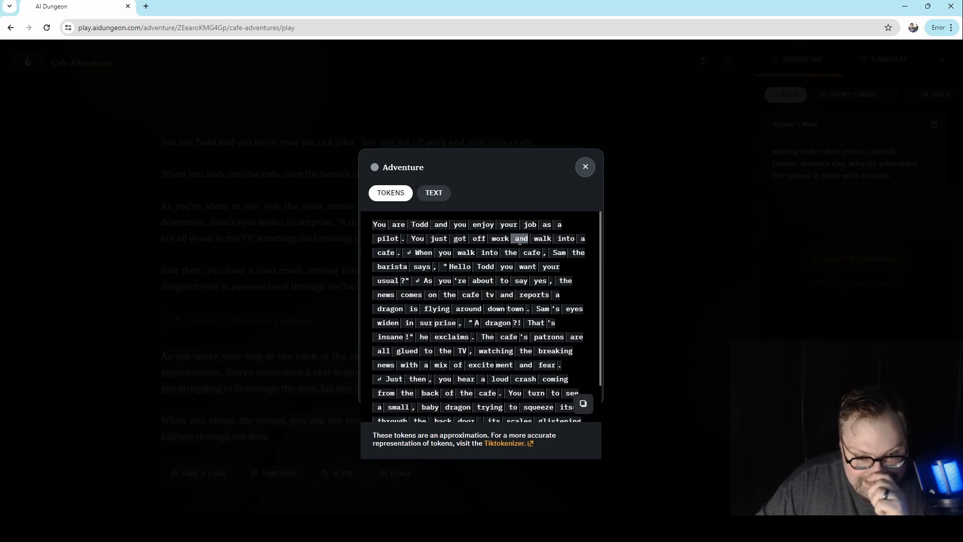
pyautogui.scroll(-2, 517, 248)
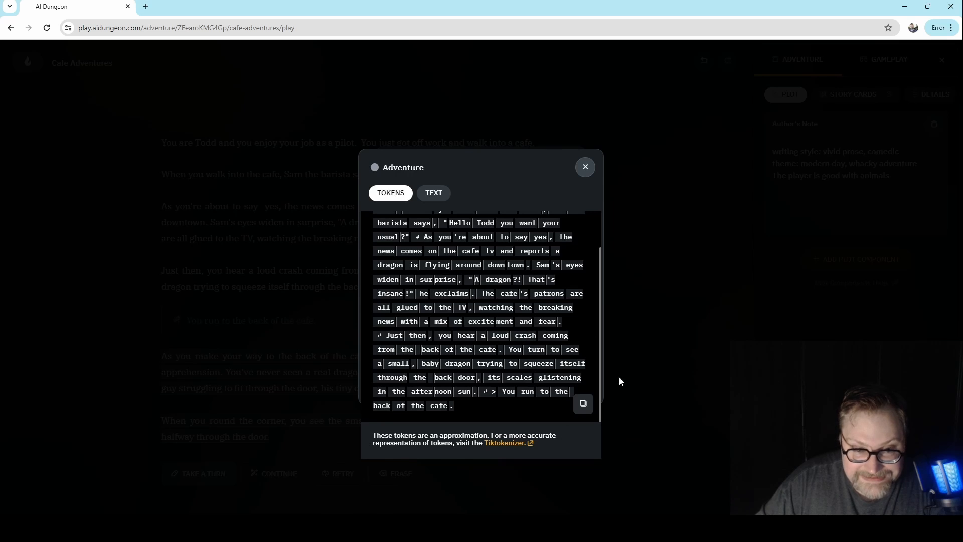
pyautogui.click(585, 167)
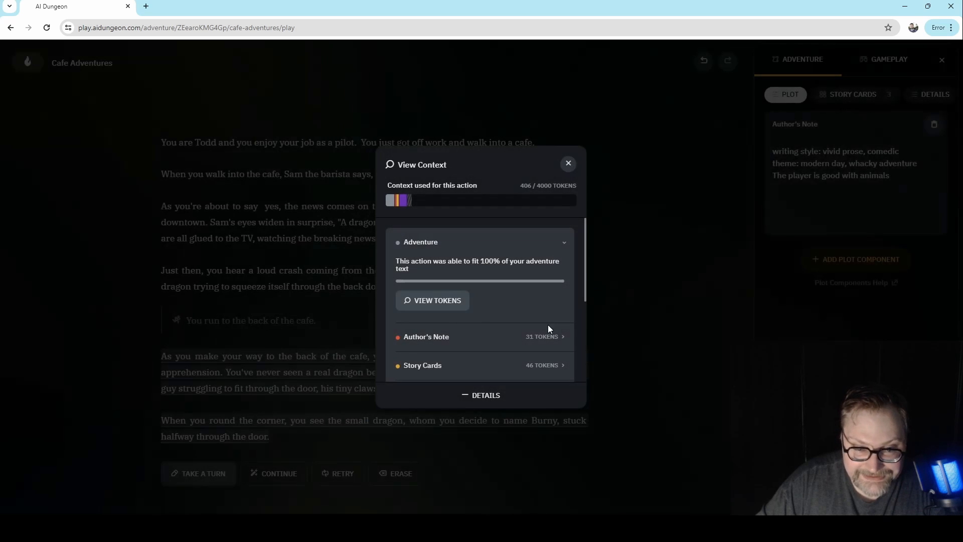
pyautogui.click(456, 241)
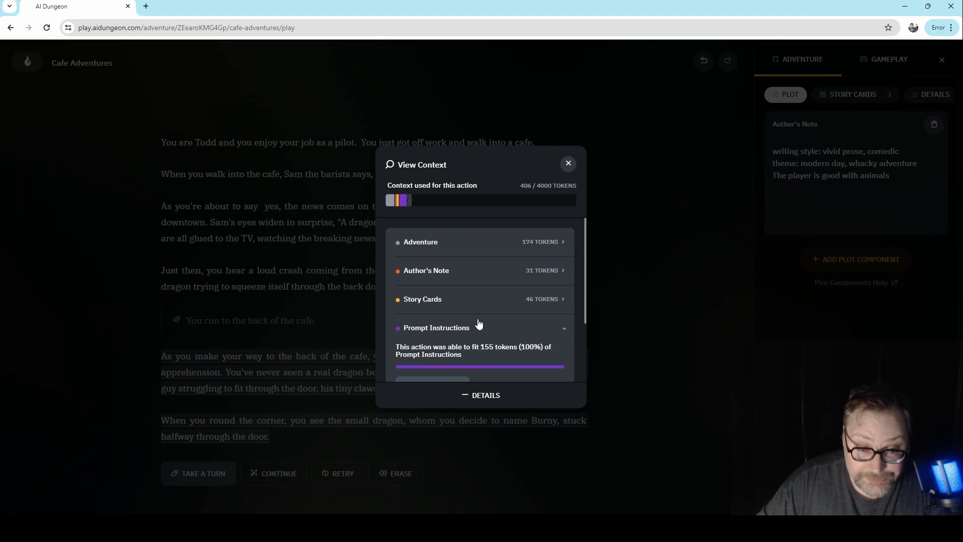
# - Examine which story cards were triggered for this action, and collapse the Story Cards section
pyautogui.click(471, 299)
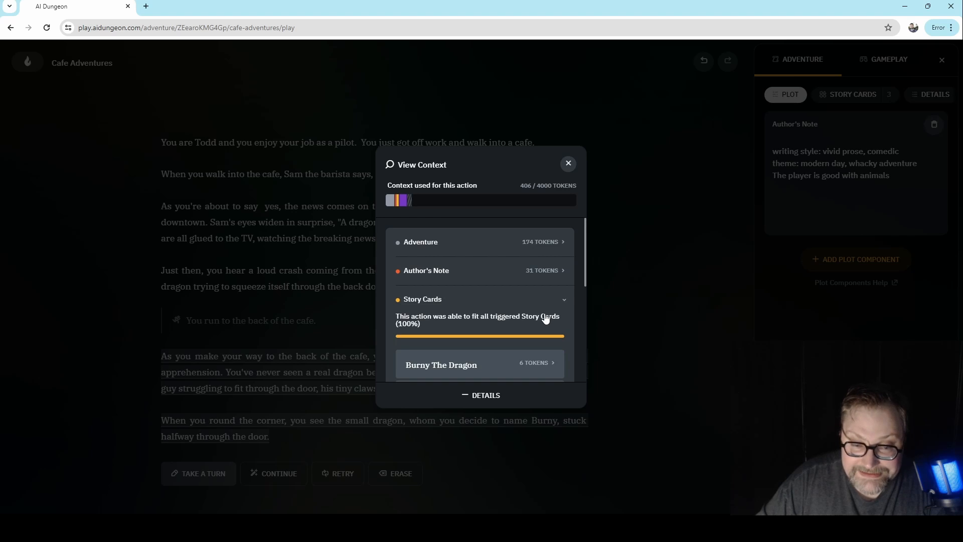
pyautogui.scroll(-4, 469, 321)
pyautogui.scroll(2, 464, 296)
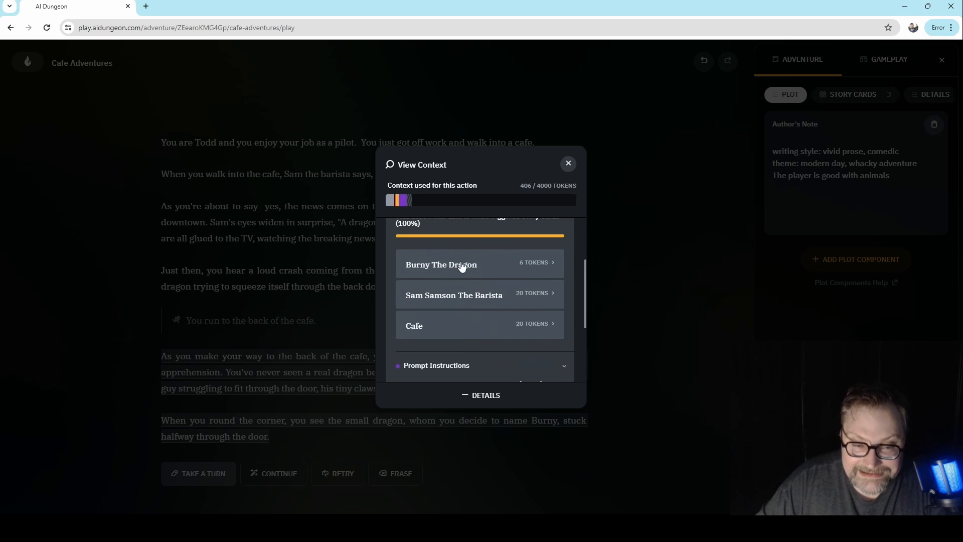
pyautogui.scroll(1, 476, 306)
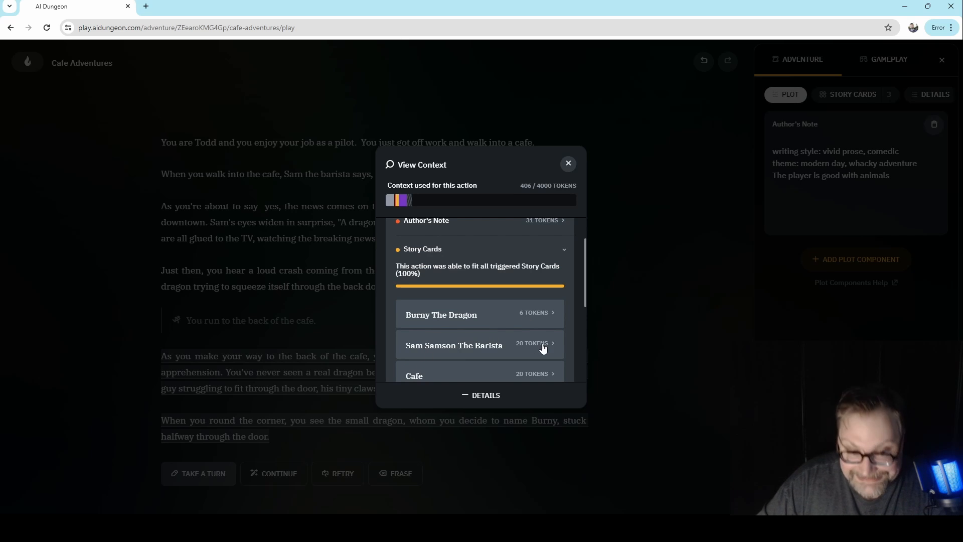
pyautogui.click(458, 260)
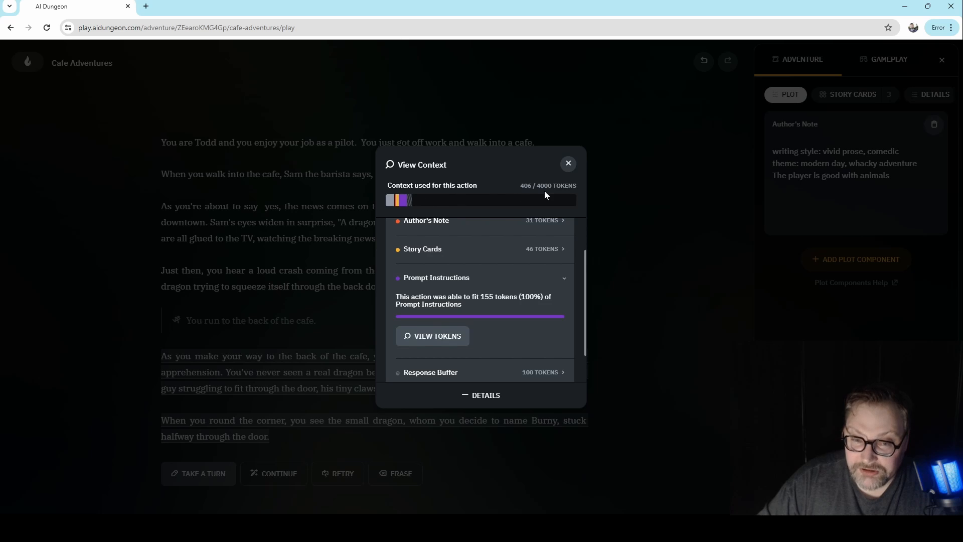
# - Collapse the Prompt Instructions and check how much of the Author's Note and the Adventure text fits in the context
pyautogui.scroll(2, 519, 326)
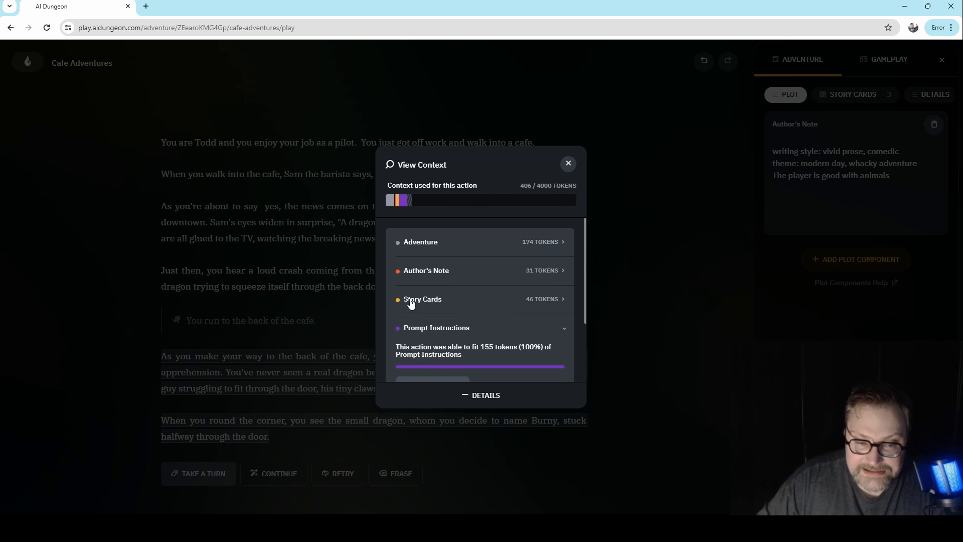
pyautogui.click(507, 334)
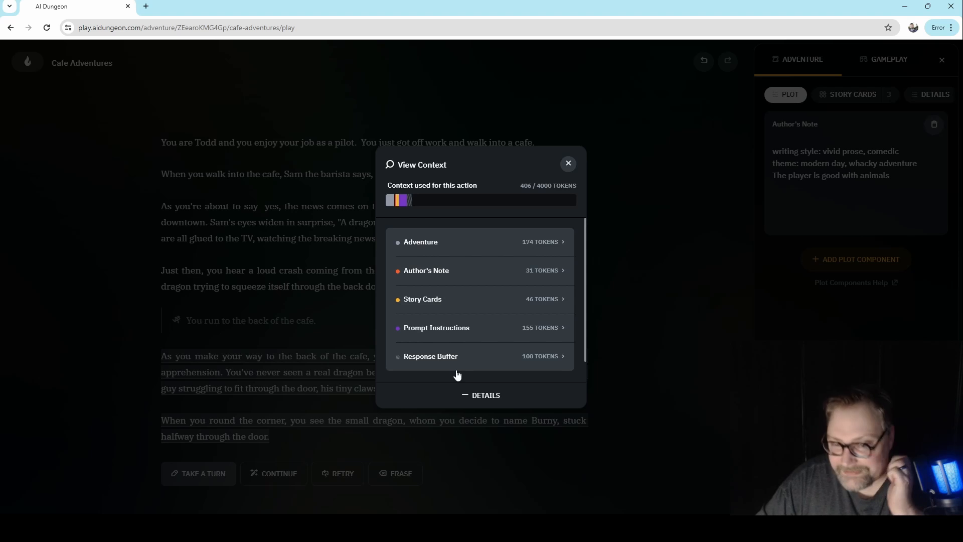
pyautogui.click(447, 270)
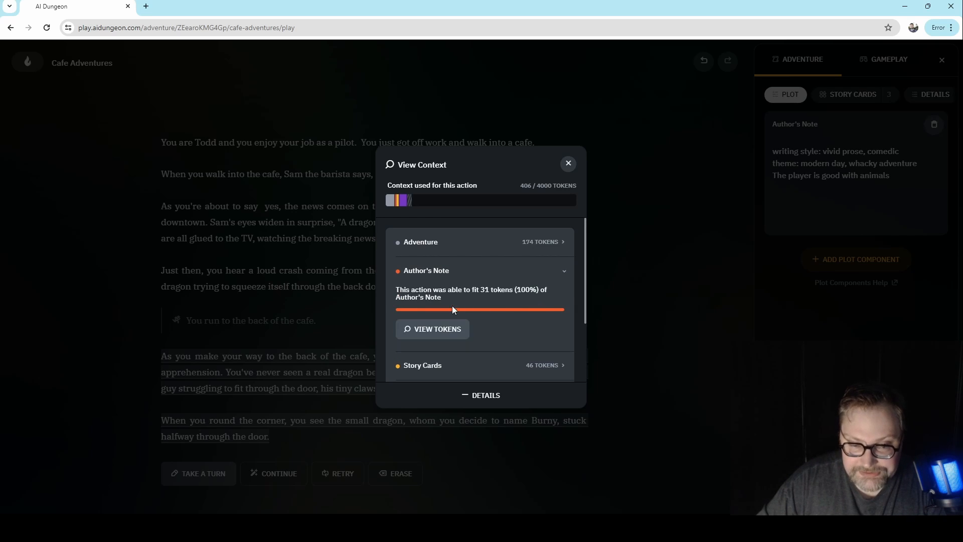
pyautogui.click(442, 272)
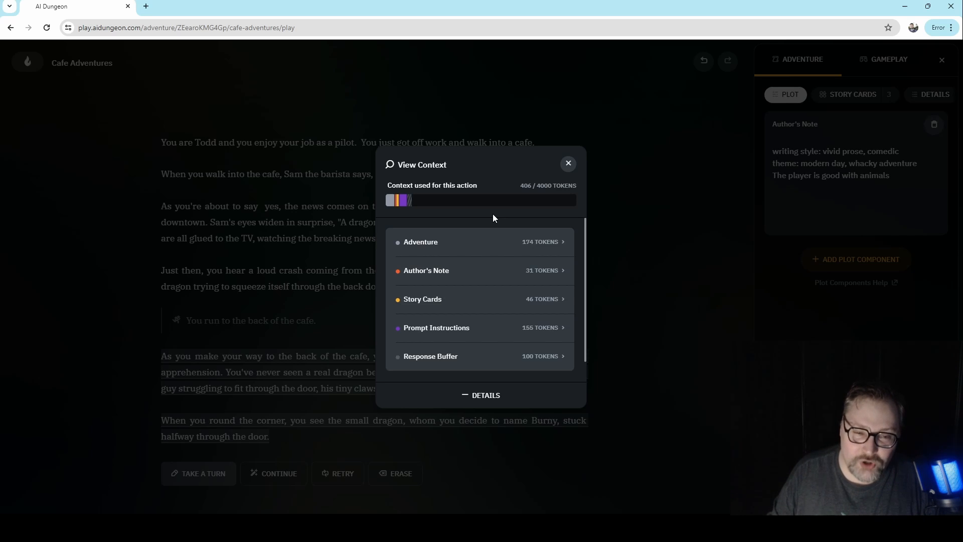
pyautogui.click(466, 242)
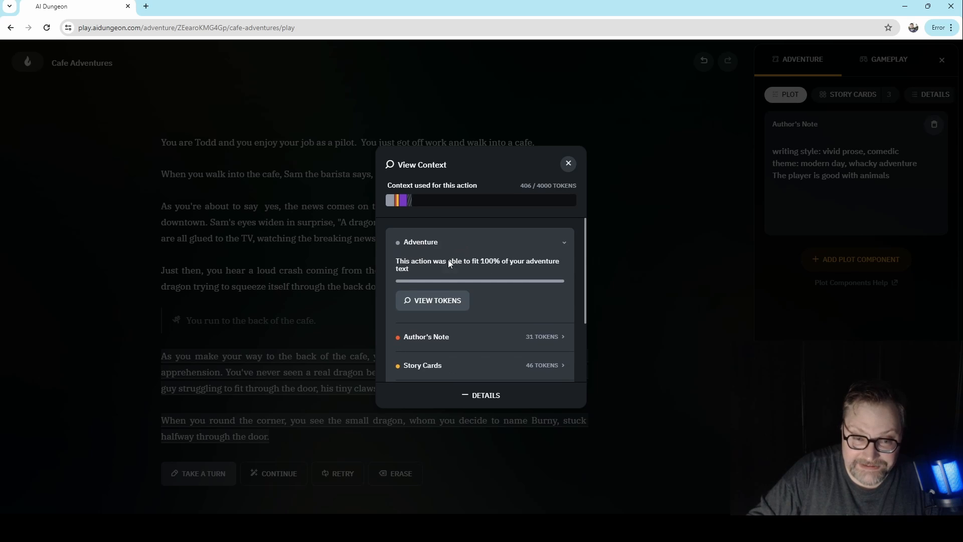
# - Read through the Adventure text tokens sent to the AI for this action, and close the token and context views
pyautogui.click(463, 301)
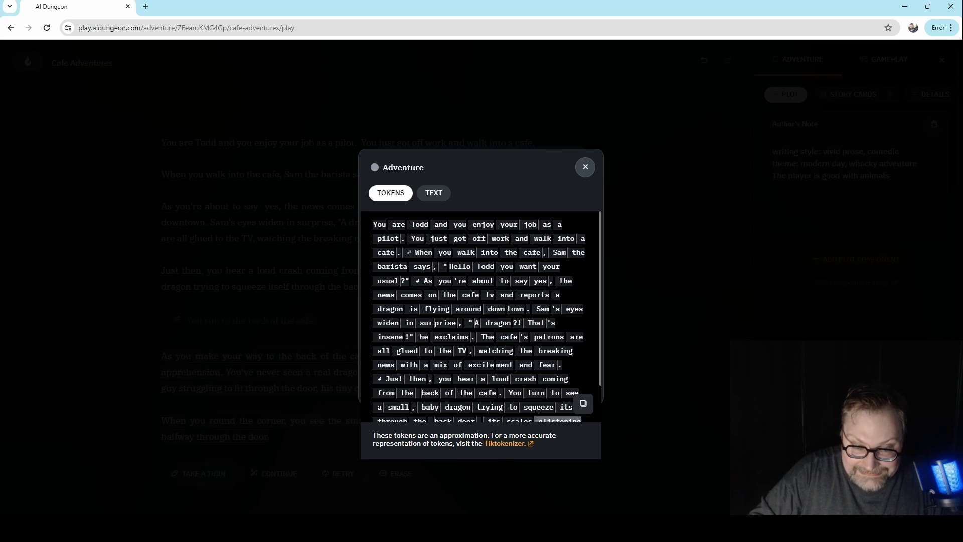
pyautogui.scroll(-1, 536, 415)
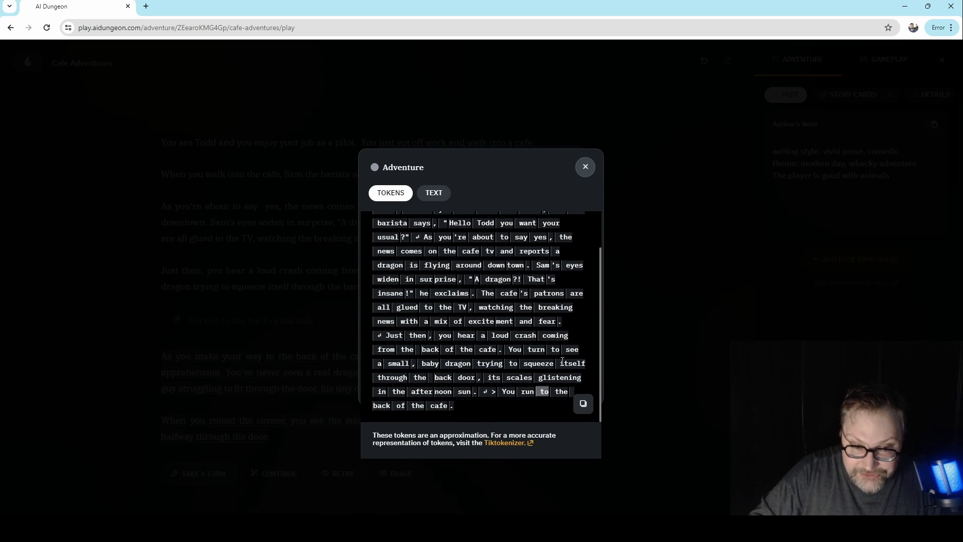
pyautogui.click(586, 167)
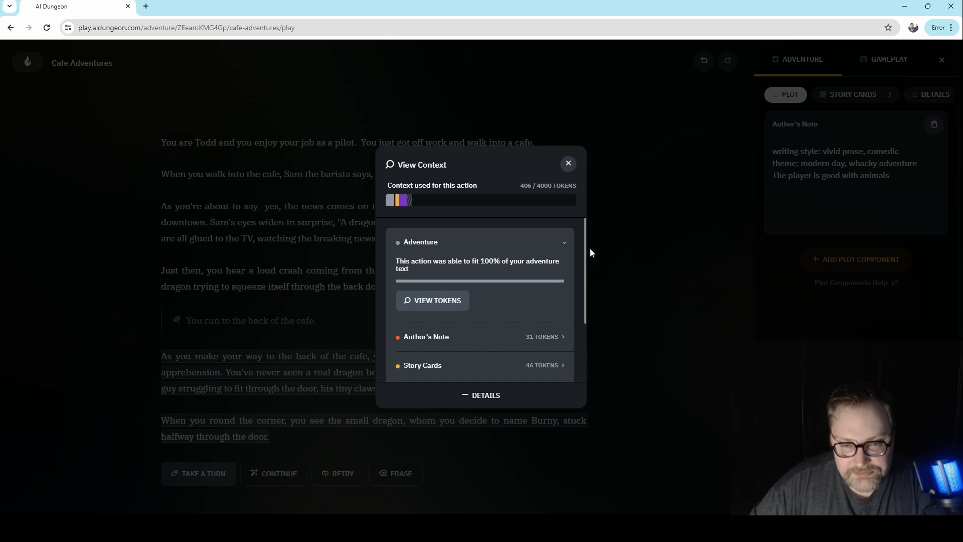
pyautogui.click(569, 164)
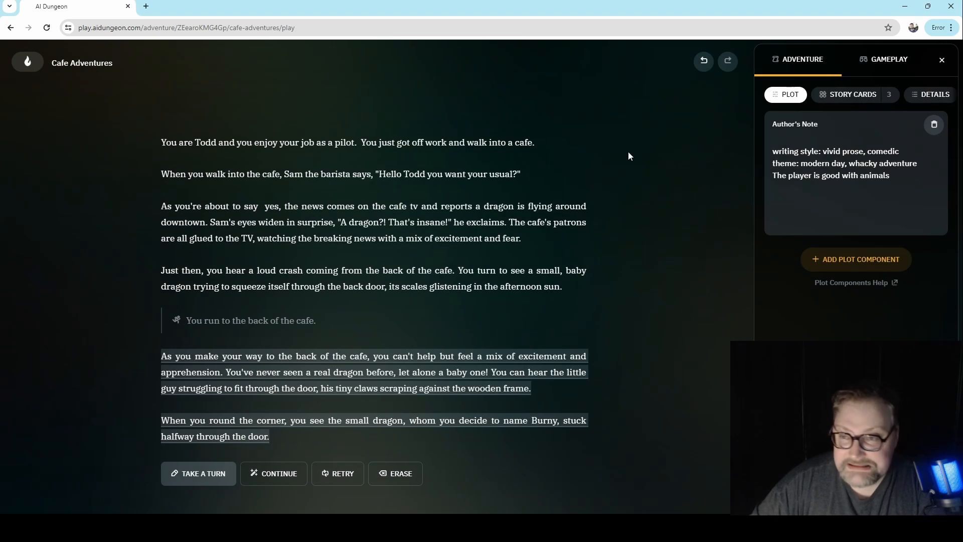
# - Examine the available story generator models in the gameplay settings, and check the context length available for Mixtral
pyautogui.click(887, 62)
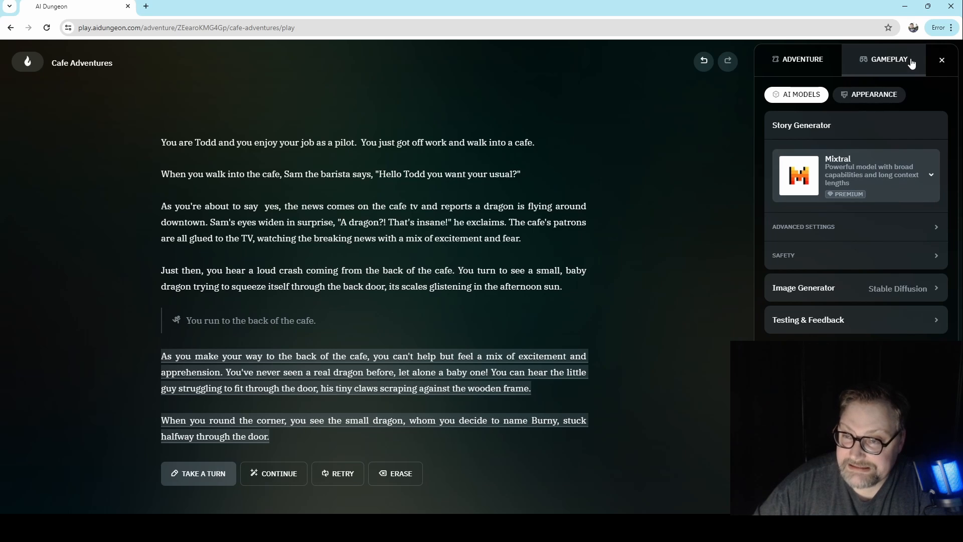
pyautogui.click(873, 175)
pyautogui.scroll(-1, 896, 321)
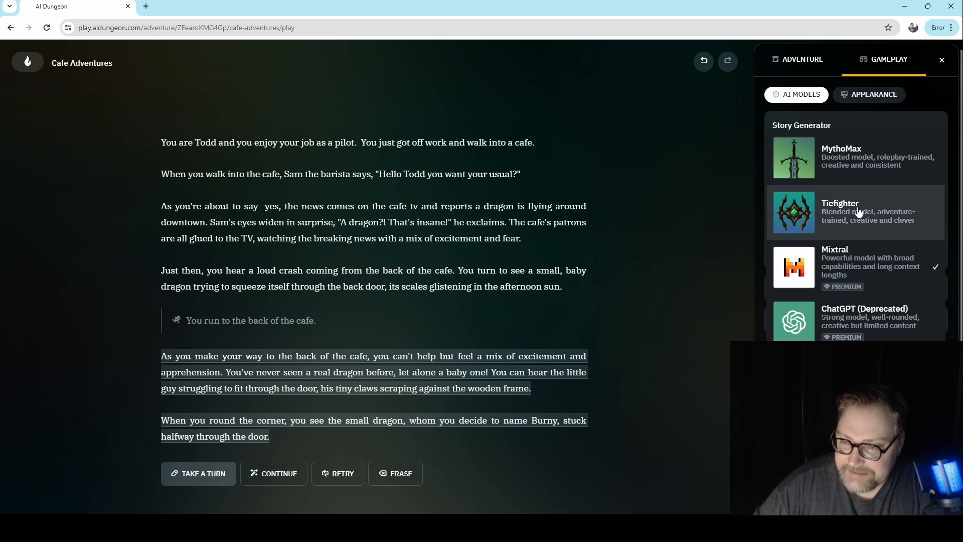
pyautogui.click(889, 262)
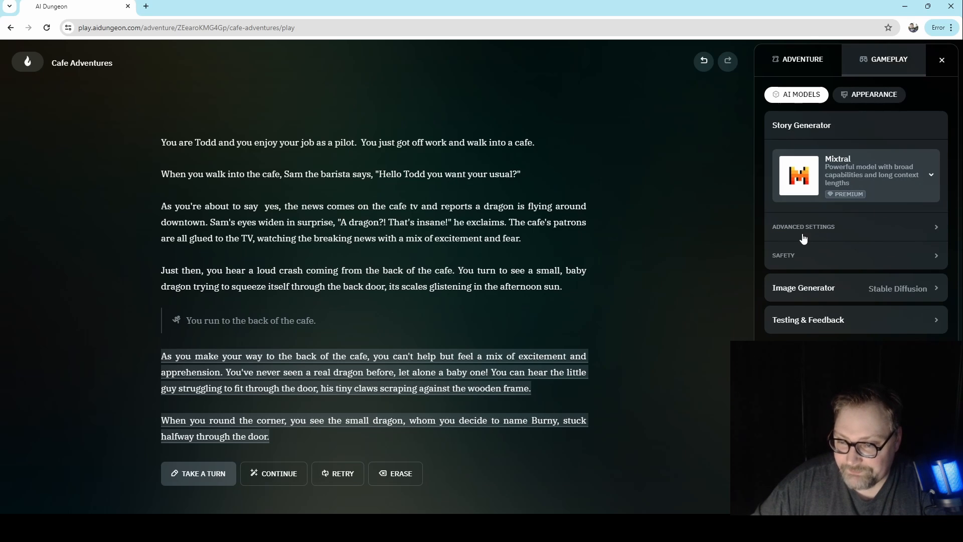
pyautogui.click(803, 229)
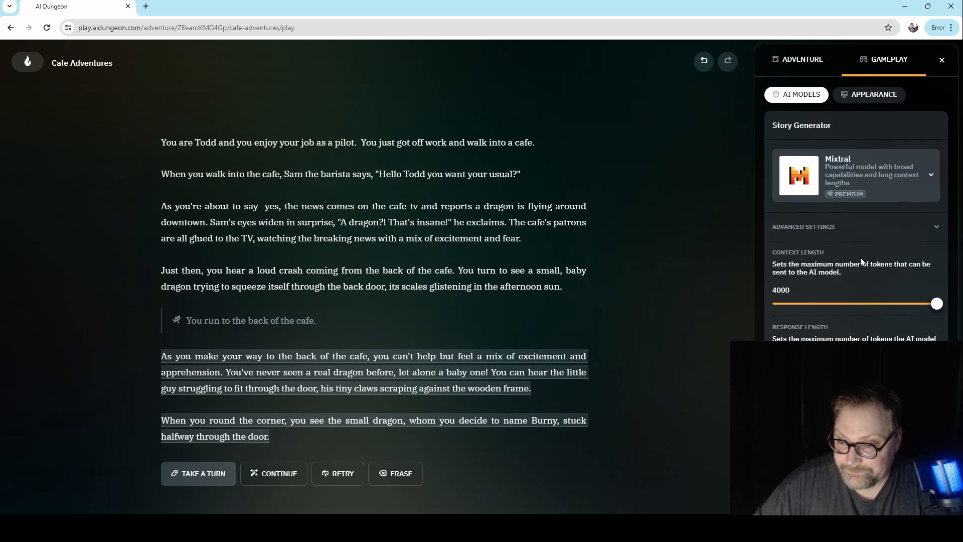
pyautogui.click(839, 226)
# - Switch the story generator to MythoMax and Tiefighter in turn to check their context lengths, and return to Mixtral
pyautogui.click(867, 195)
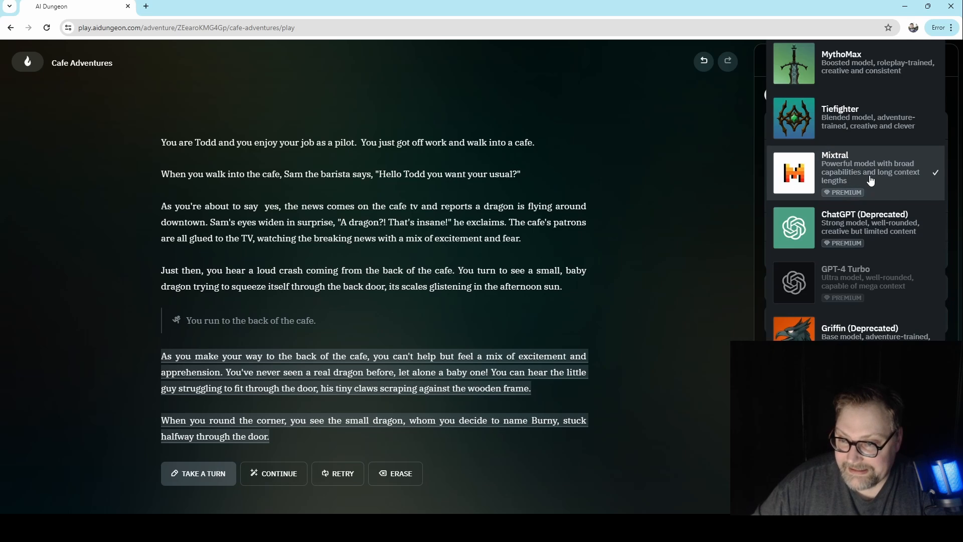
pyautogui.click(863, 75)
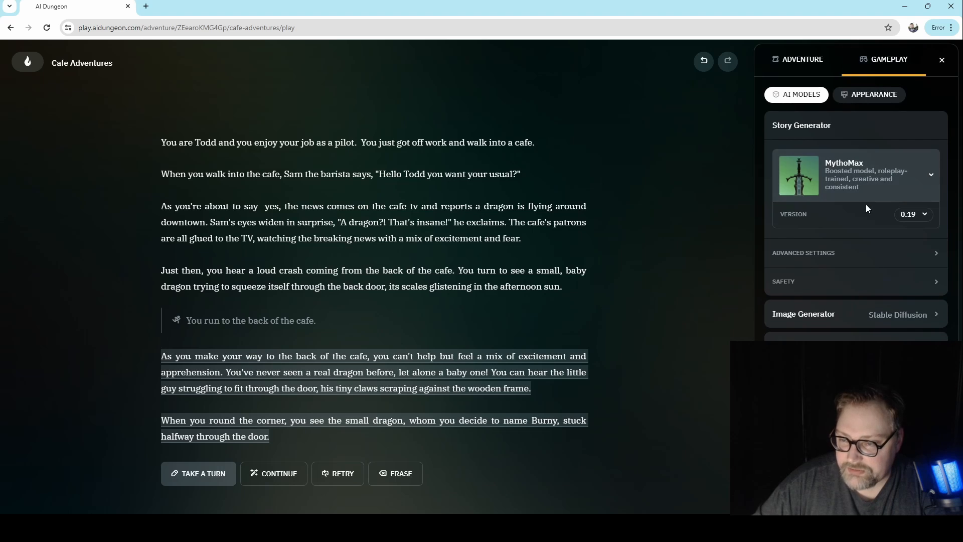
pyautogui.click(844, 255)
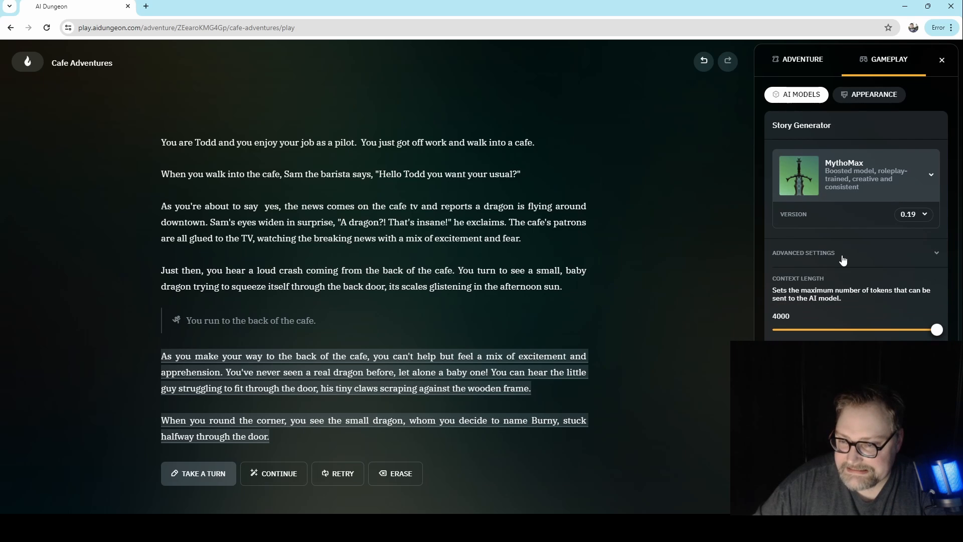
pyautogui.click(853, 166)
pyautogui.click(837, 216)
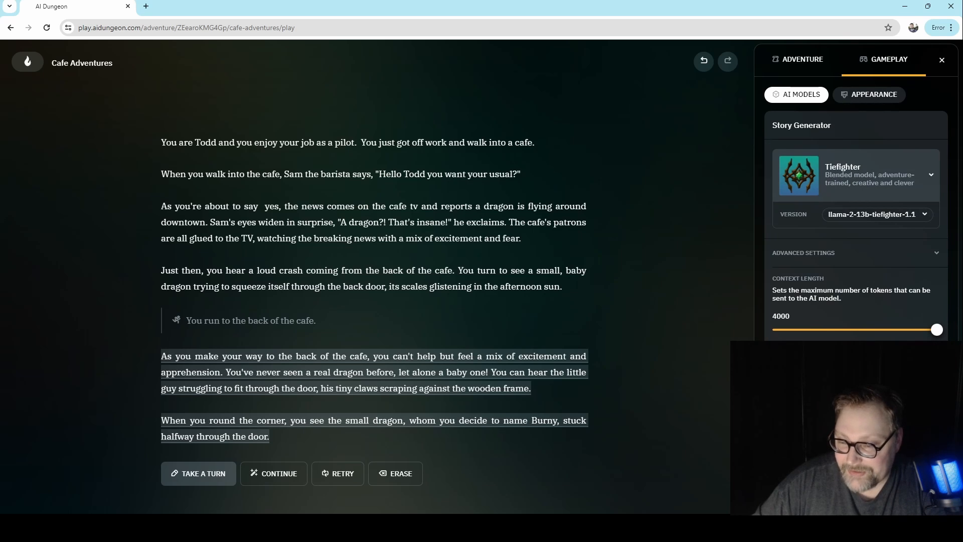
pyautogui.click(846, 170)
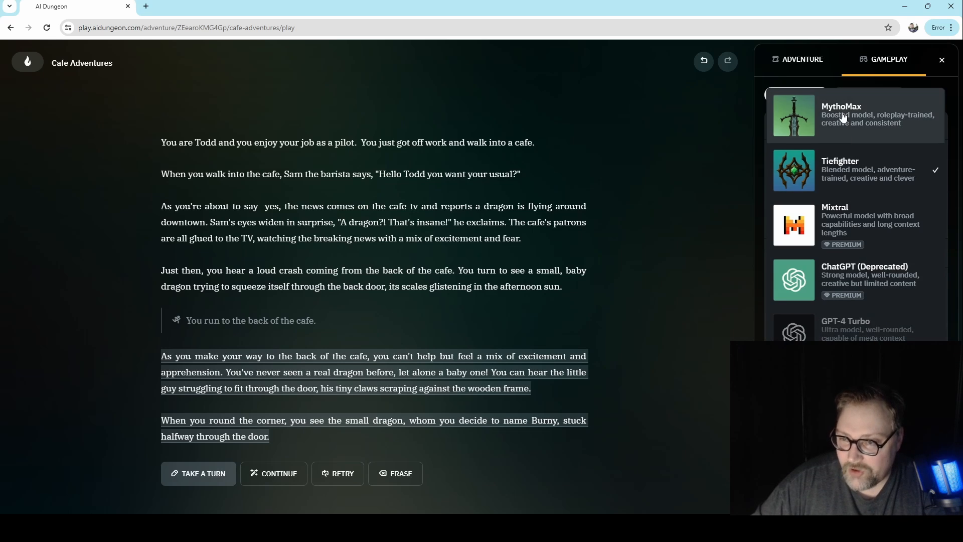
pyautogui.click(805, 87)
pyautogui.click(860, 176)
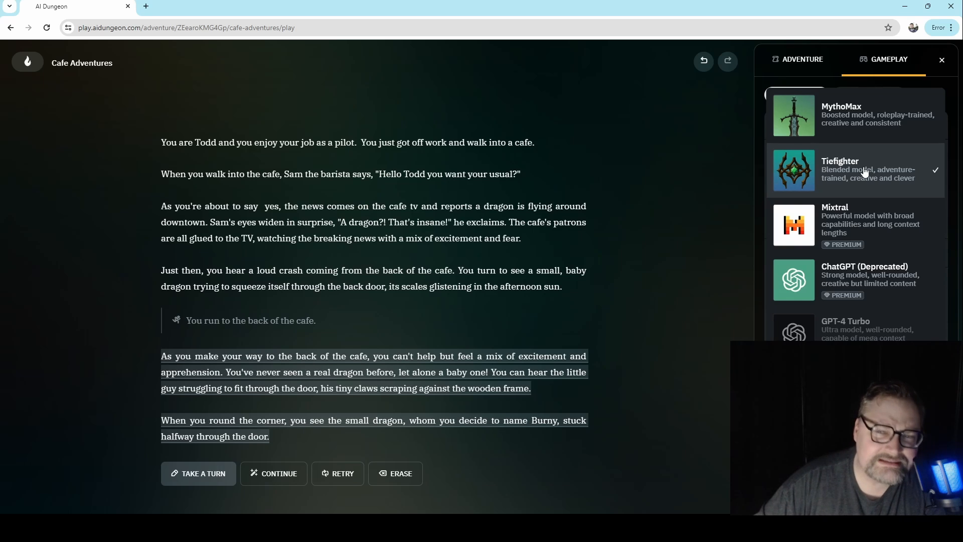
pyautogui.click(860, 228)
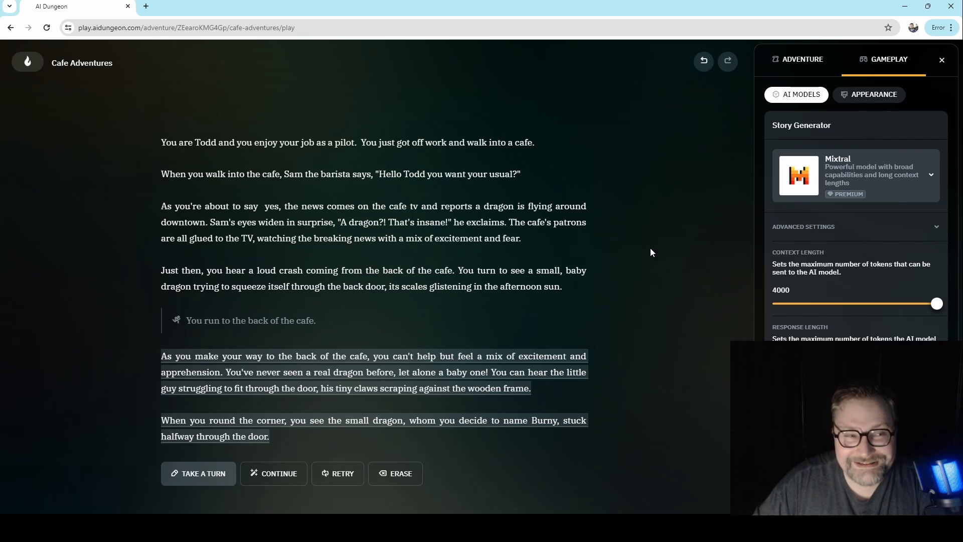
# - Exit the Cafe Adventures game and browse the trending playable scenarios on the Discover page
pyautogui.click(28, 61)
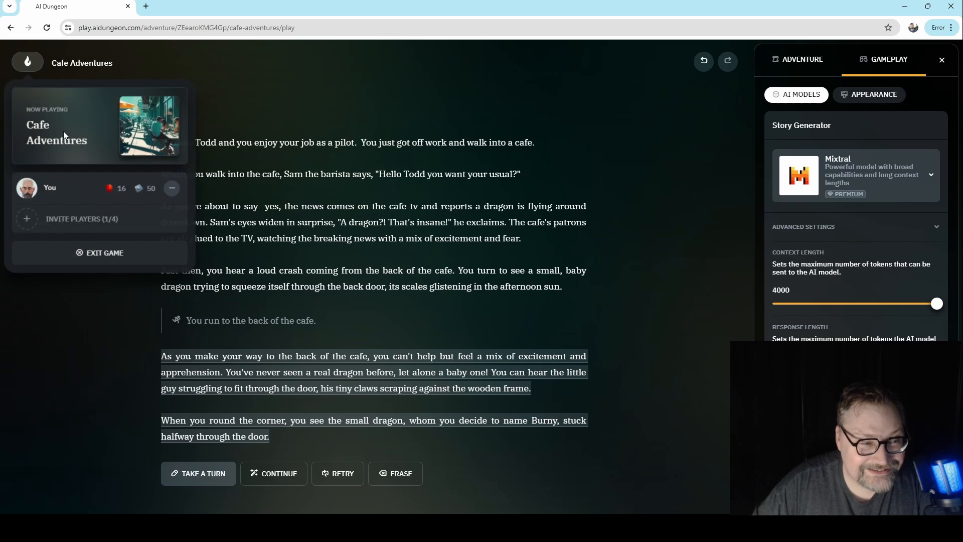
pyautogui.click(98, 256)
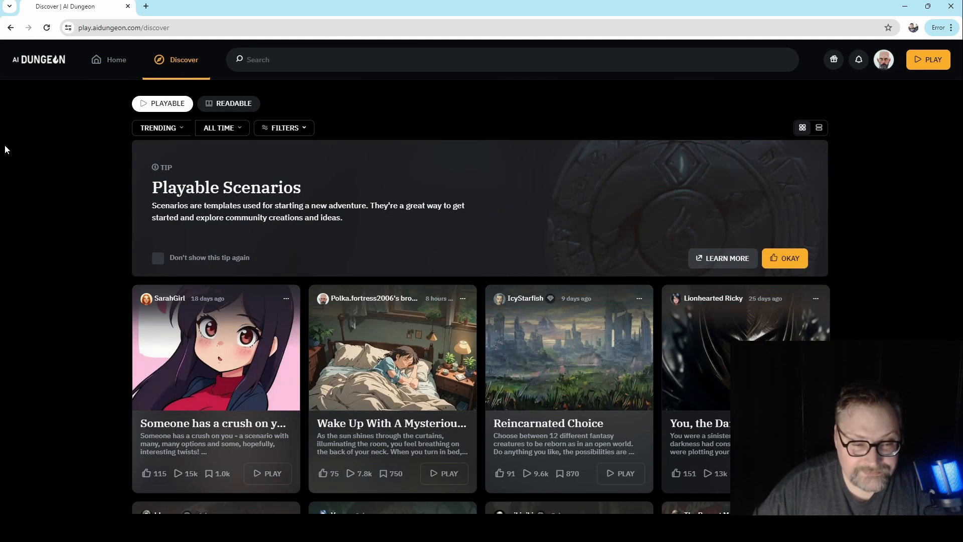
pyautogui.scroll(-10, 35, 174)
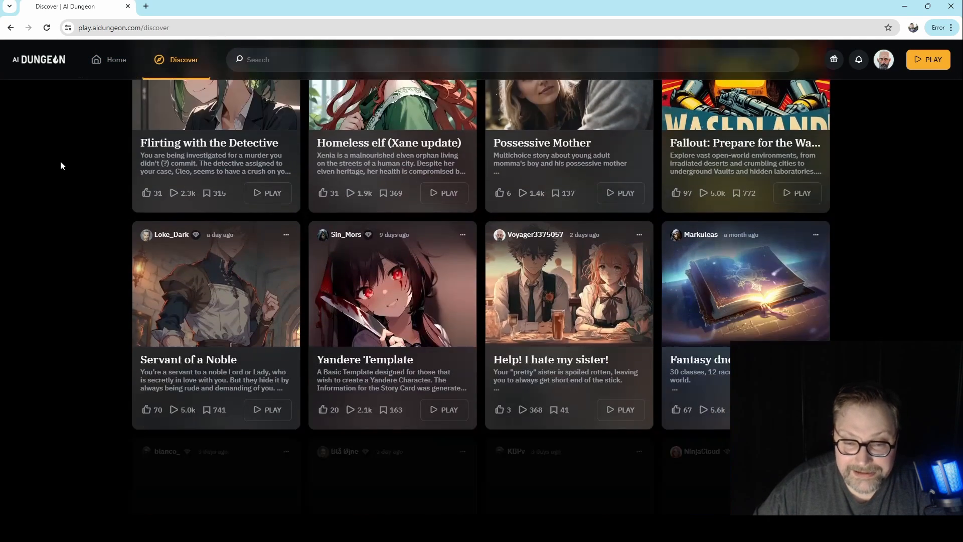
pyautogui.scroll(-15, 60, 165)
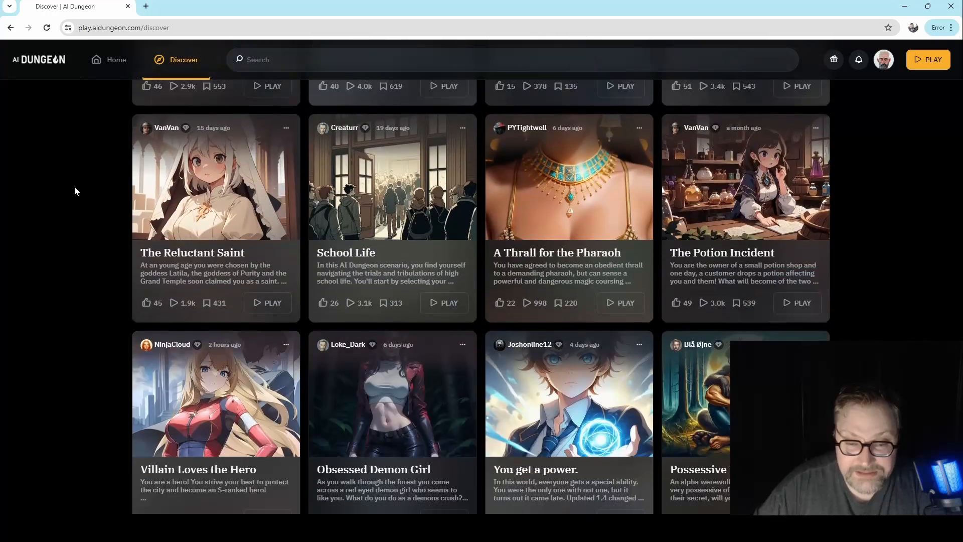
pyautogui.scroll(-11, 75, 193)
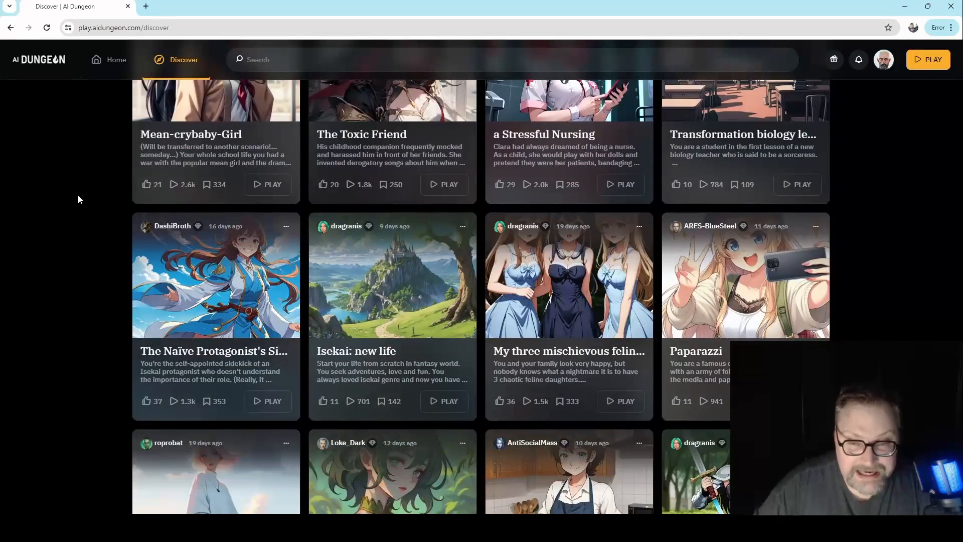
pyautogui.scroll(20, 79, 199)
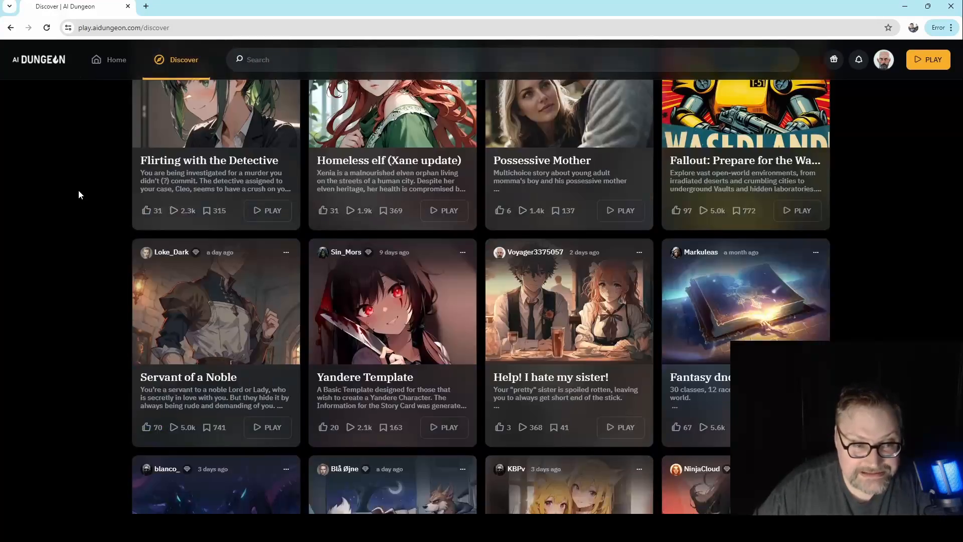
pyautogui.scroll(6, 78, 195)
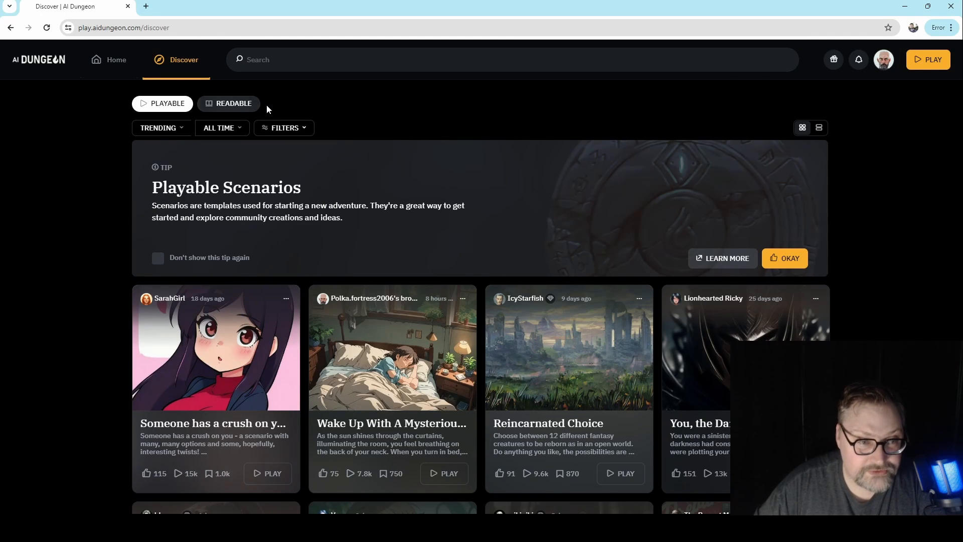
# - Try the Allow NSFW content rating in the scenario filters, set it back to Safe, and close the filters
pyautogui.click(282, 128)
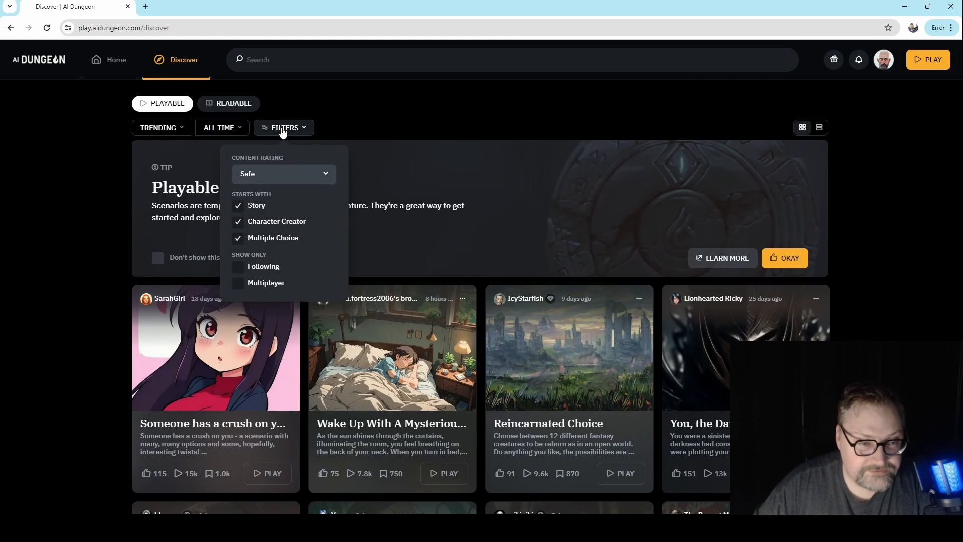
pyautogui.click(266, 178)
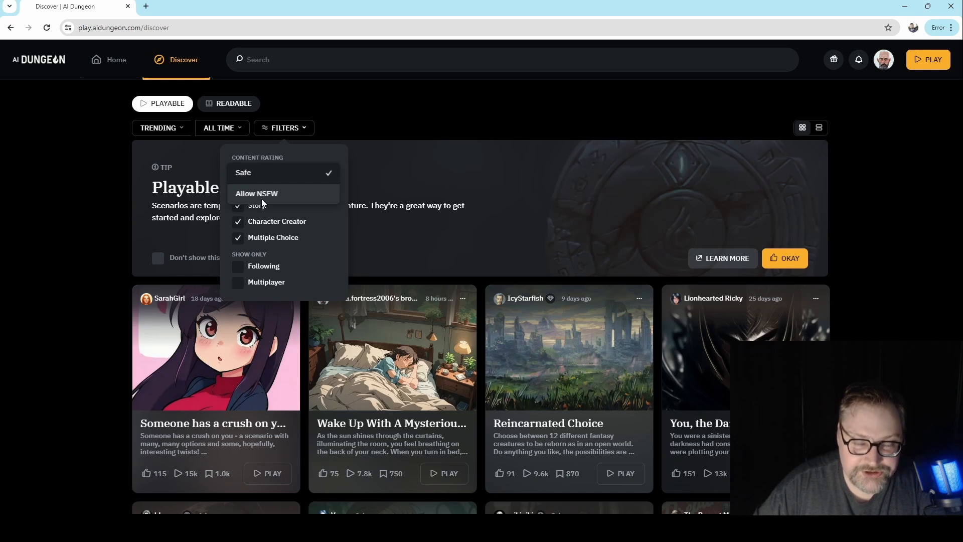
pyautogui.click(263, 198)
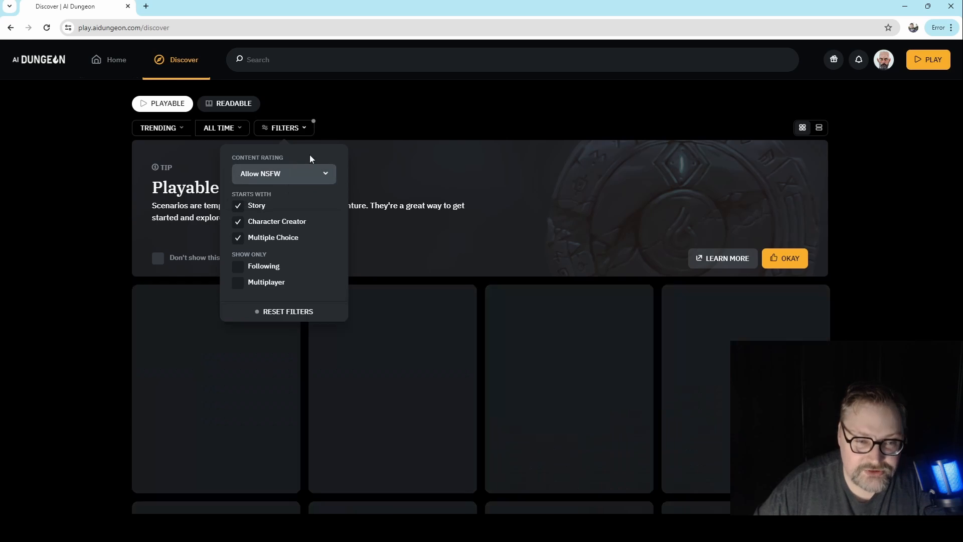
pyautogui.click(272, 176)
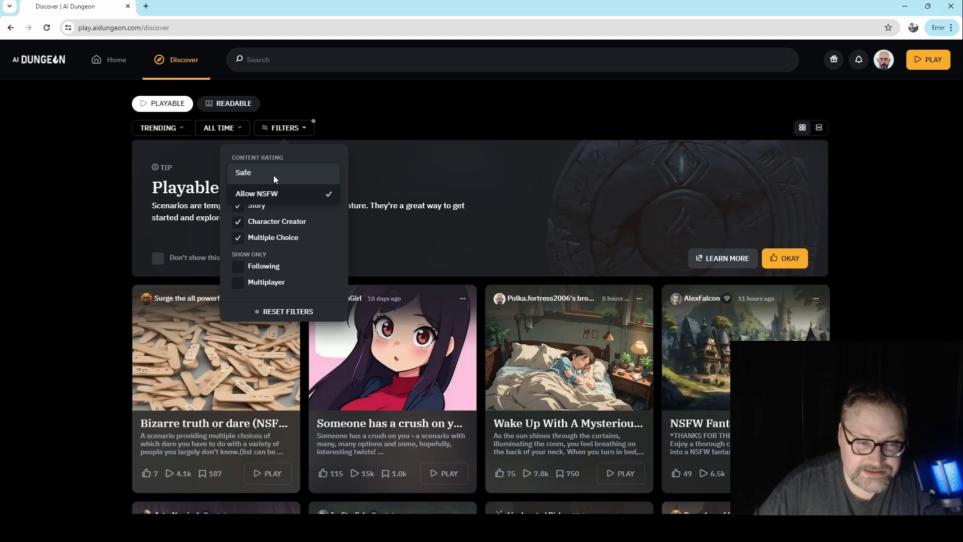
pyautogui.click(271, 169)
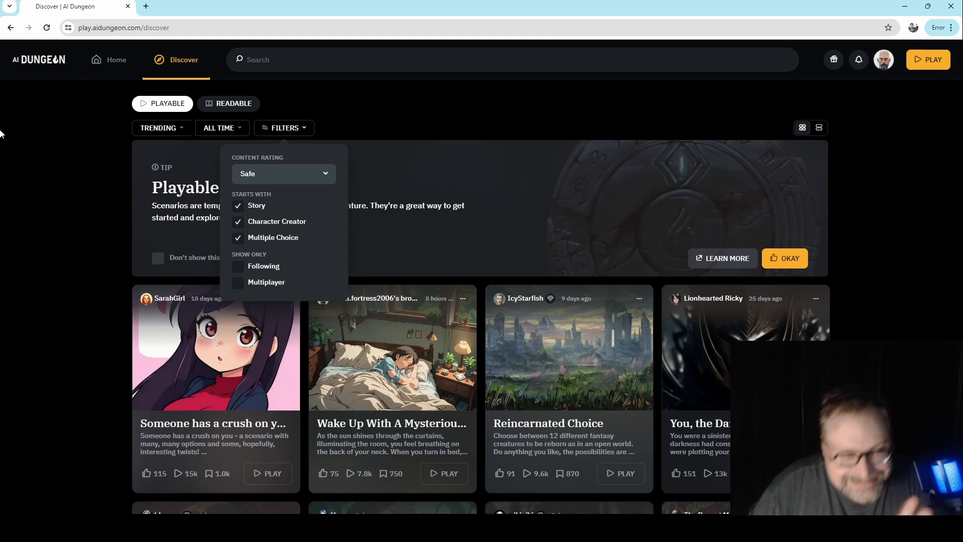
pyautogui.click(20, 150)
# - Go to the AI Dungeon home page
pyautogui.click(108, 60)
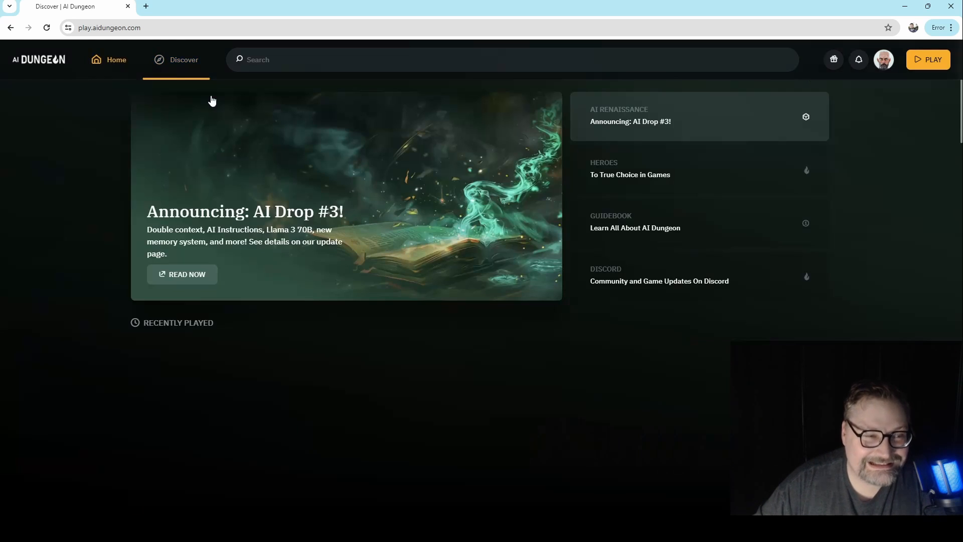